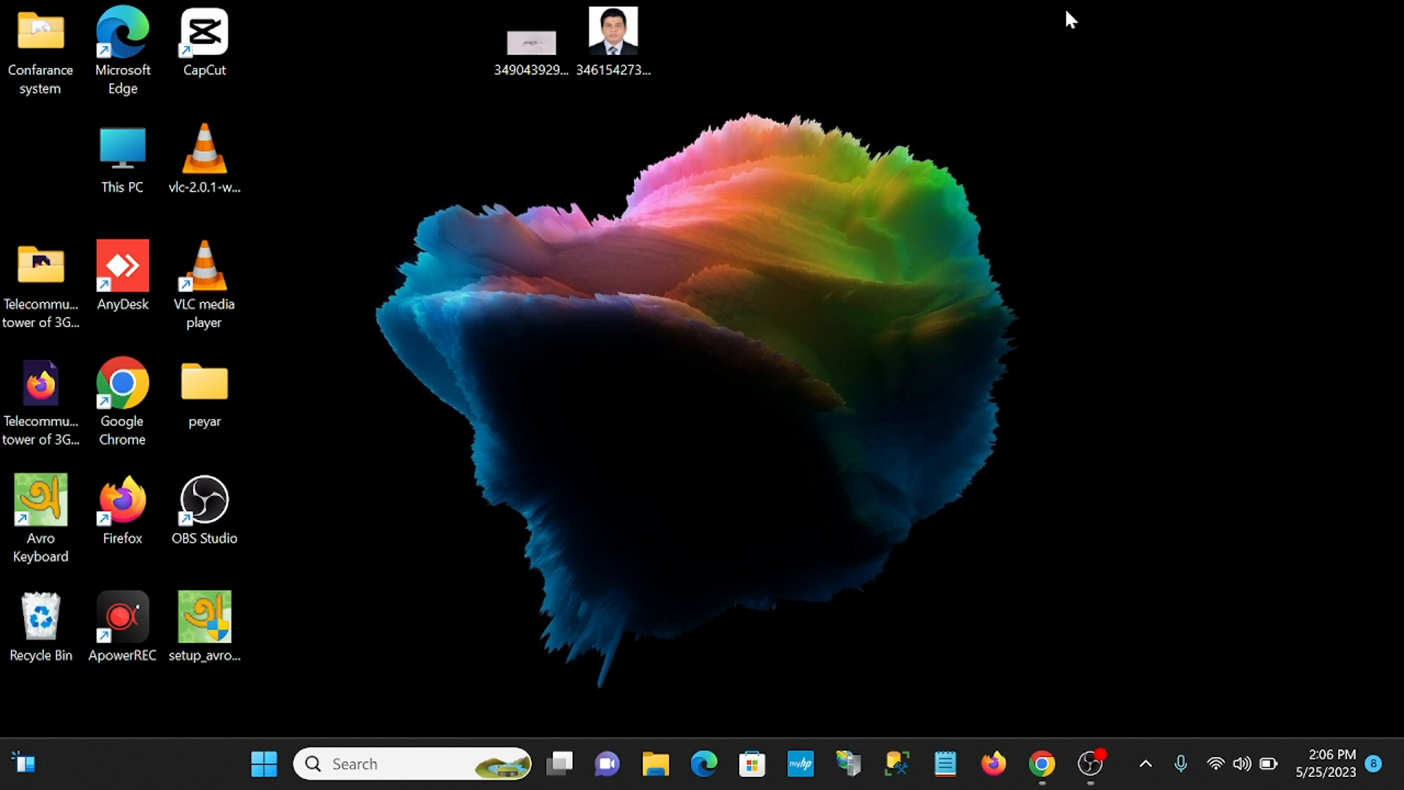
Refresh the desktop, switch to the PicResize page in Chrome and show the site's full web address.
{"action": "right_click", "coordinate": [1103, 82]}
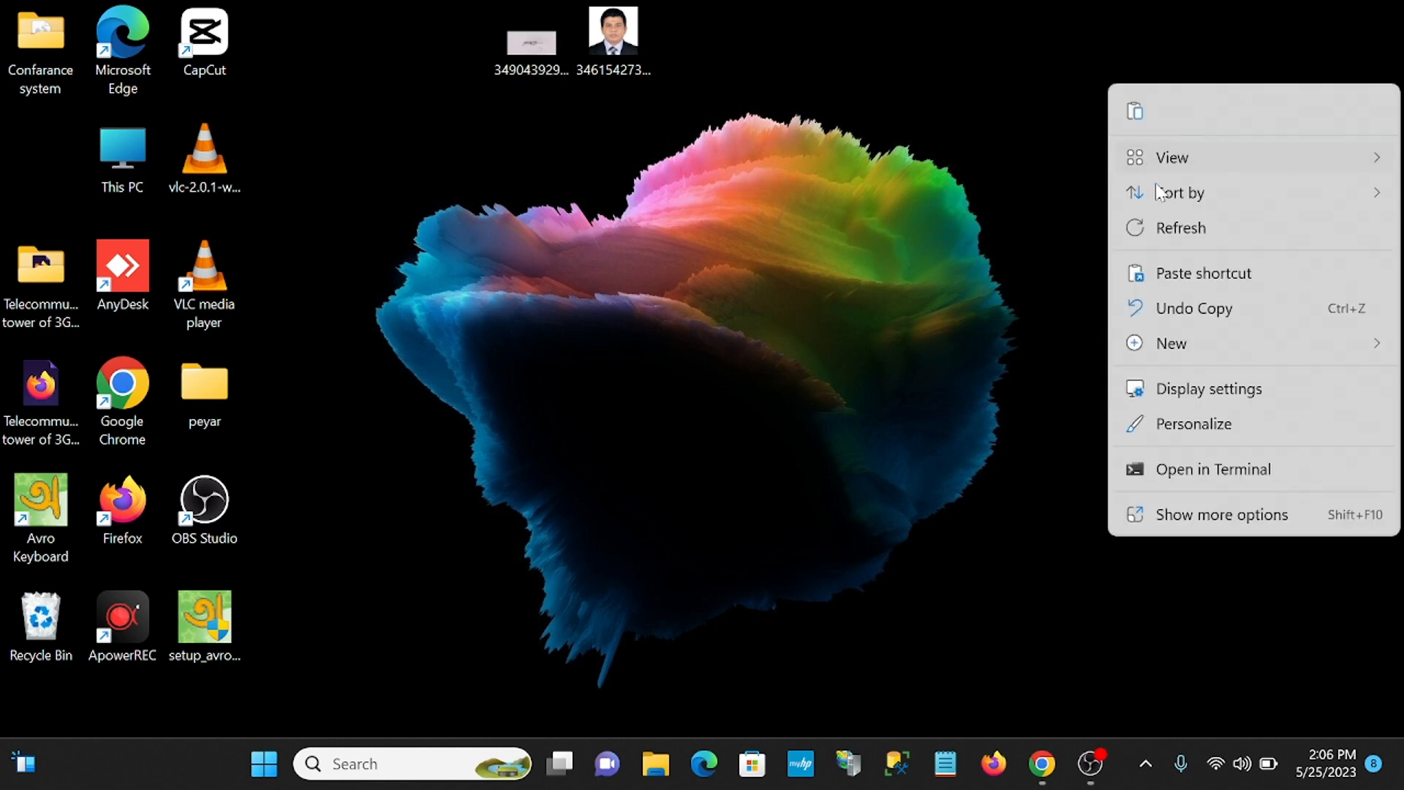
{"action": "left_click", "coordinate": [1173, 219]}
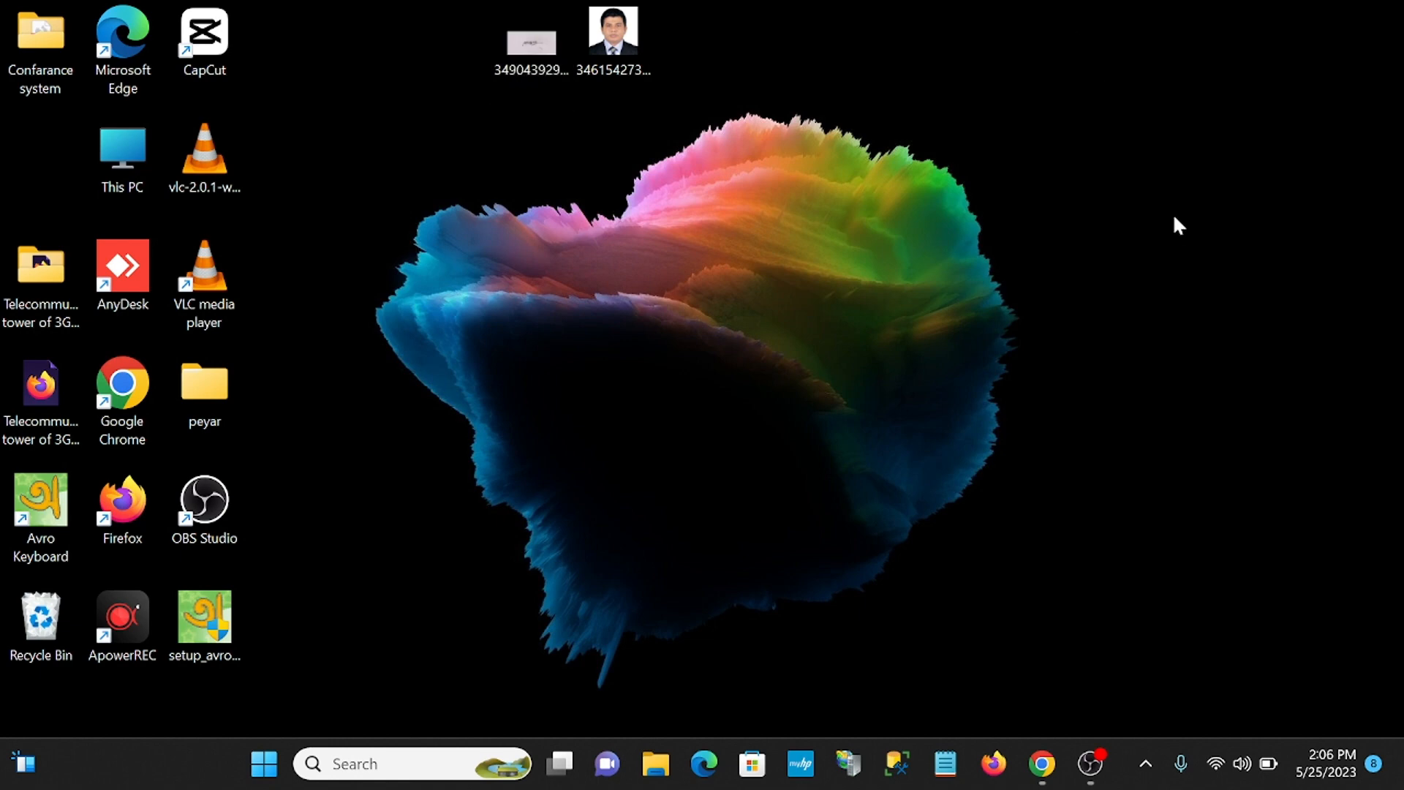
{"action": "left_click", "coordinate": [1050, 769]}
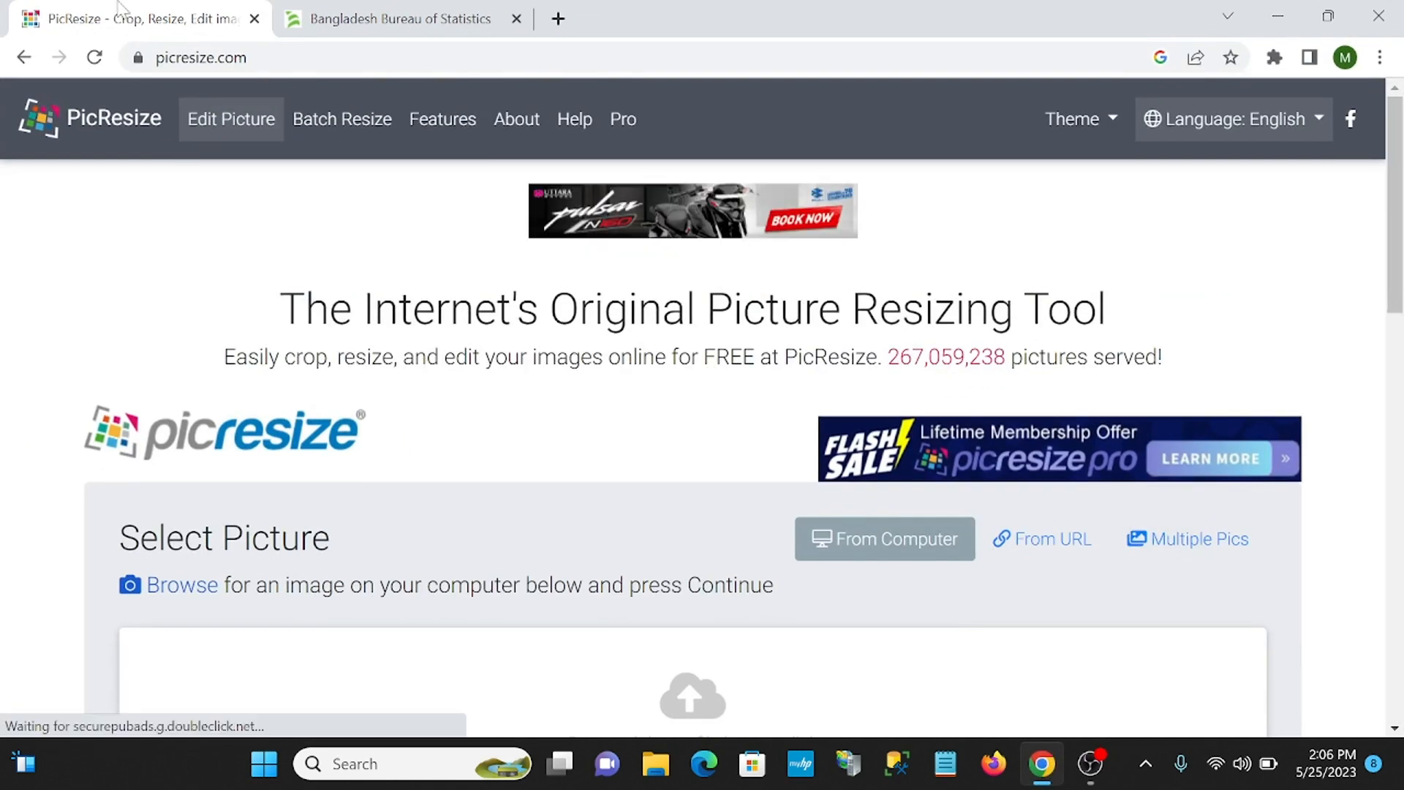
{"action": "left_click", "coordinate": [252, 62]}
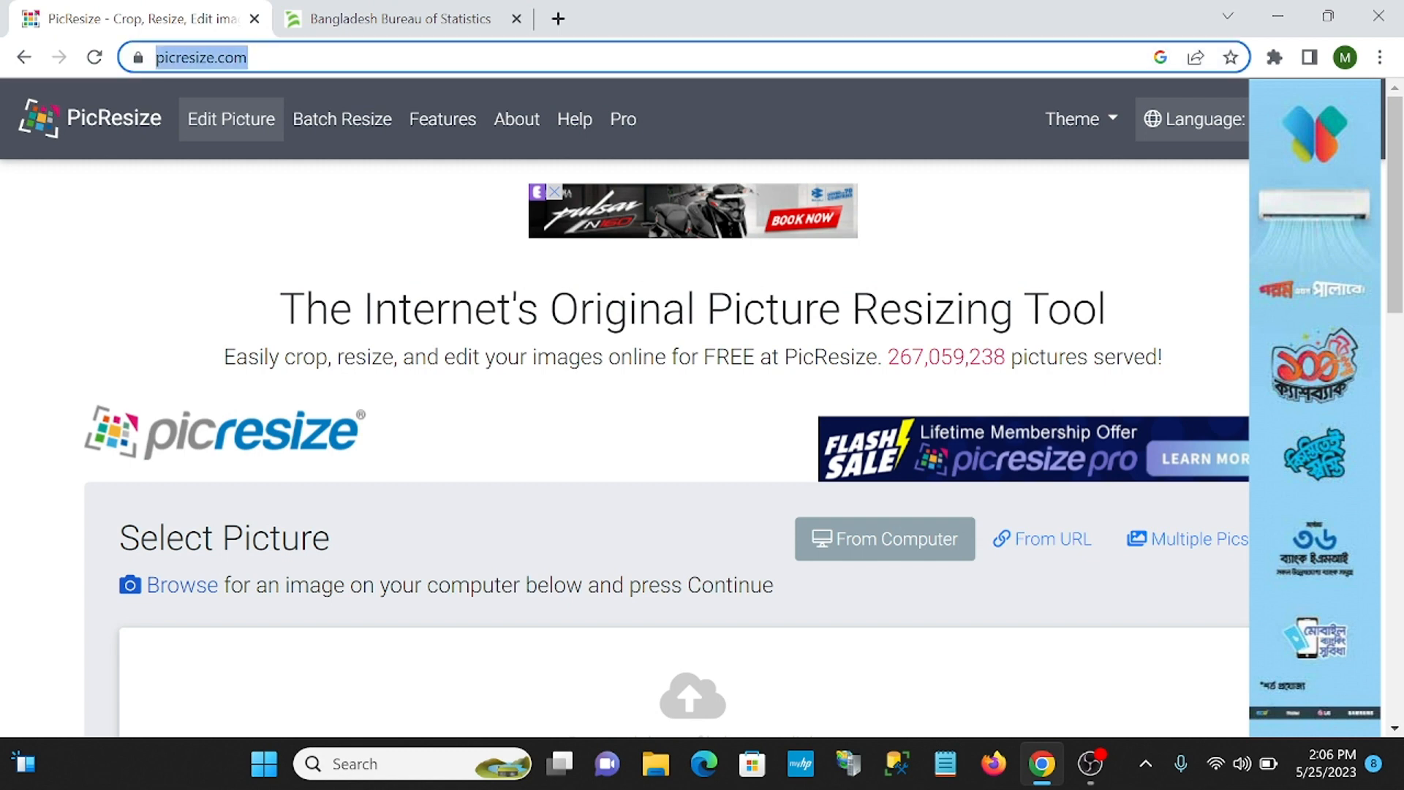
{"action": "left_click", "coordinate": [253, 60]}
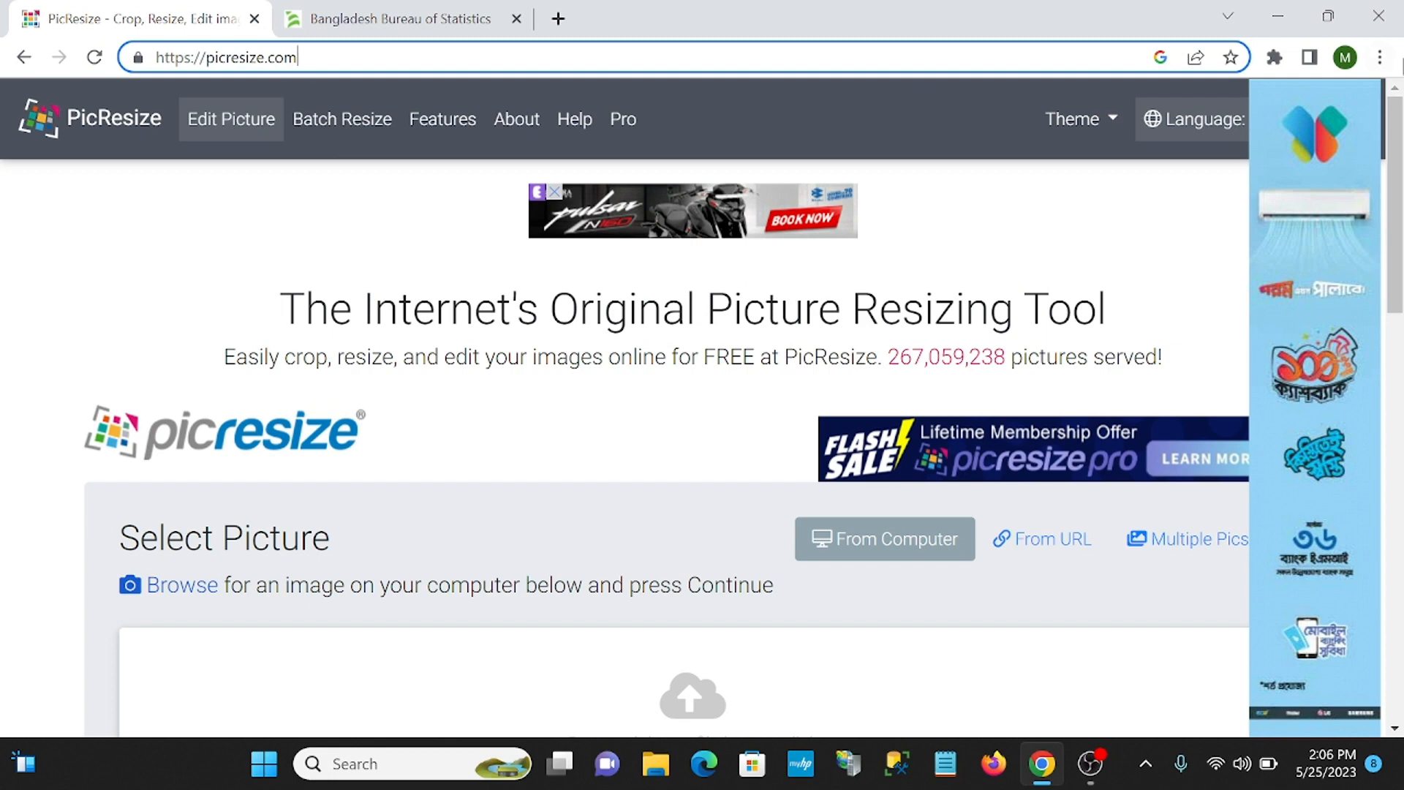
Enlarge the PicResize page zoom to 300%.
{"action": "left_click", "coordinate": [1380, 58]}
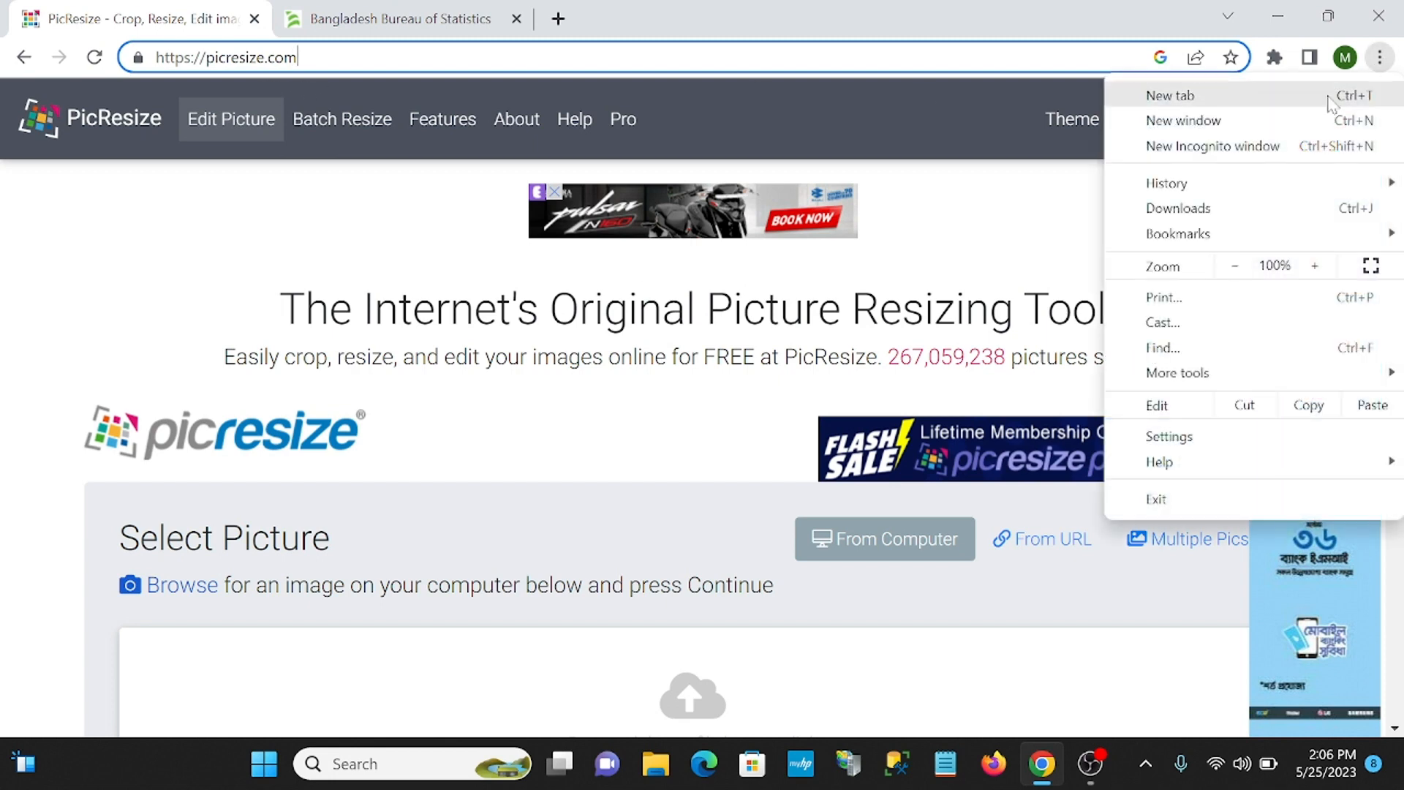
{"action": "left_click", "coordinate": [1328, 270]}
{"action": "left_click", "coordinate": [1329, 271]}
{"action": "left_click", "coordinate": [1330, 270]}
{"action": "left_click", "coordinate": [1330, 270]}
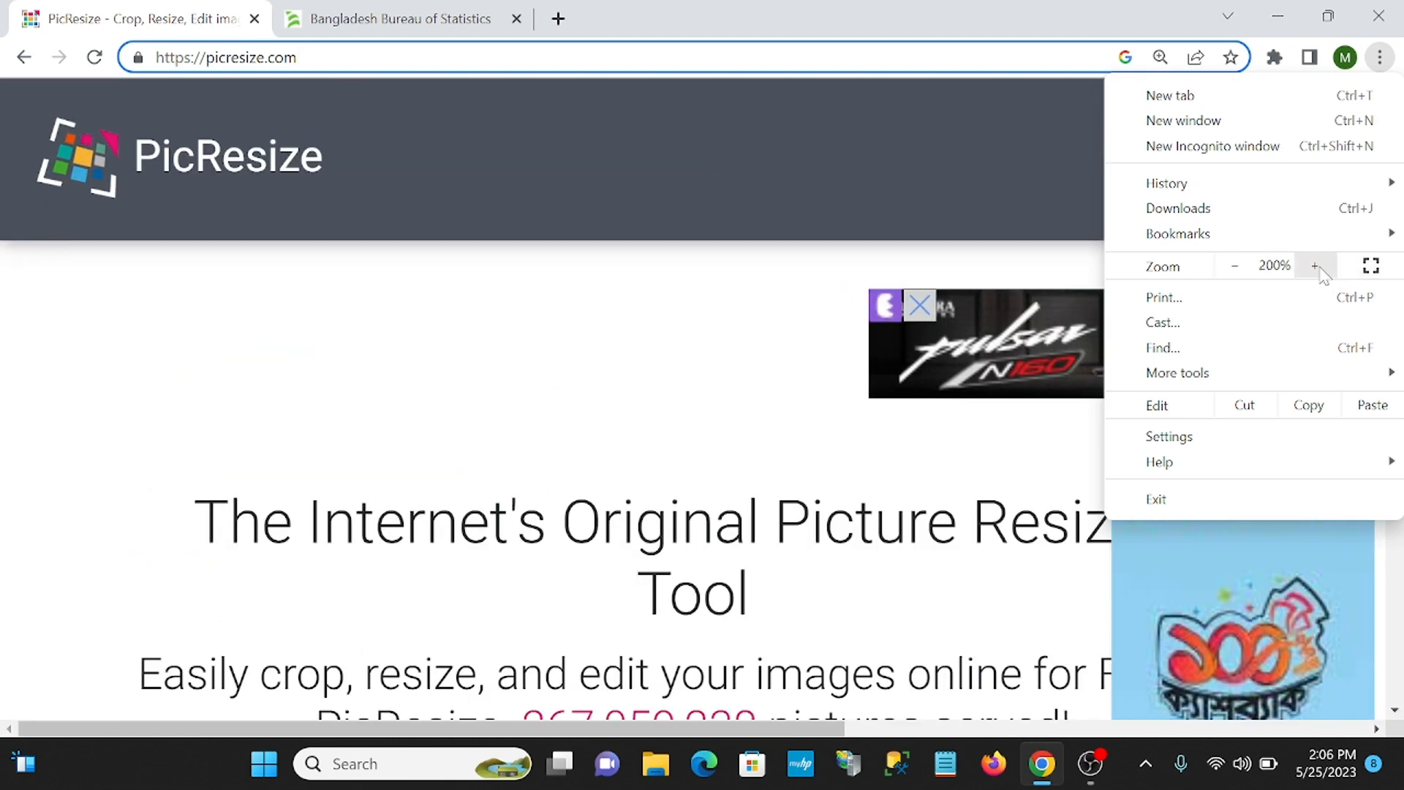
{"action": "left_click", "coordinate": [1317, 268]}
{"action": "left_click", "coordinate": [1317, 268]}
{"action": "left_click", "coordinate": [1317, 268]}
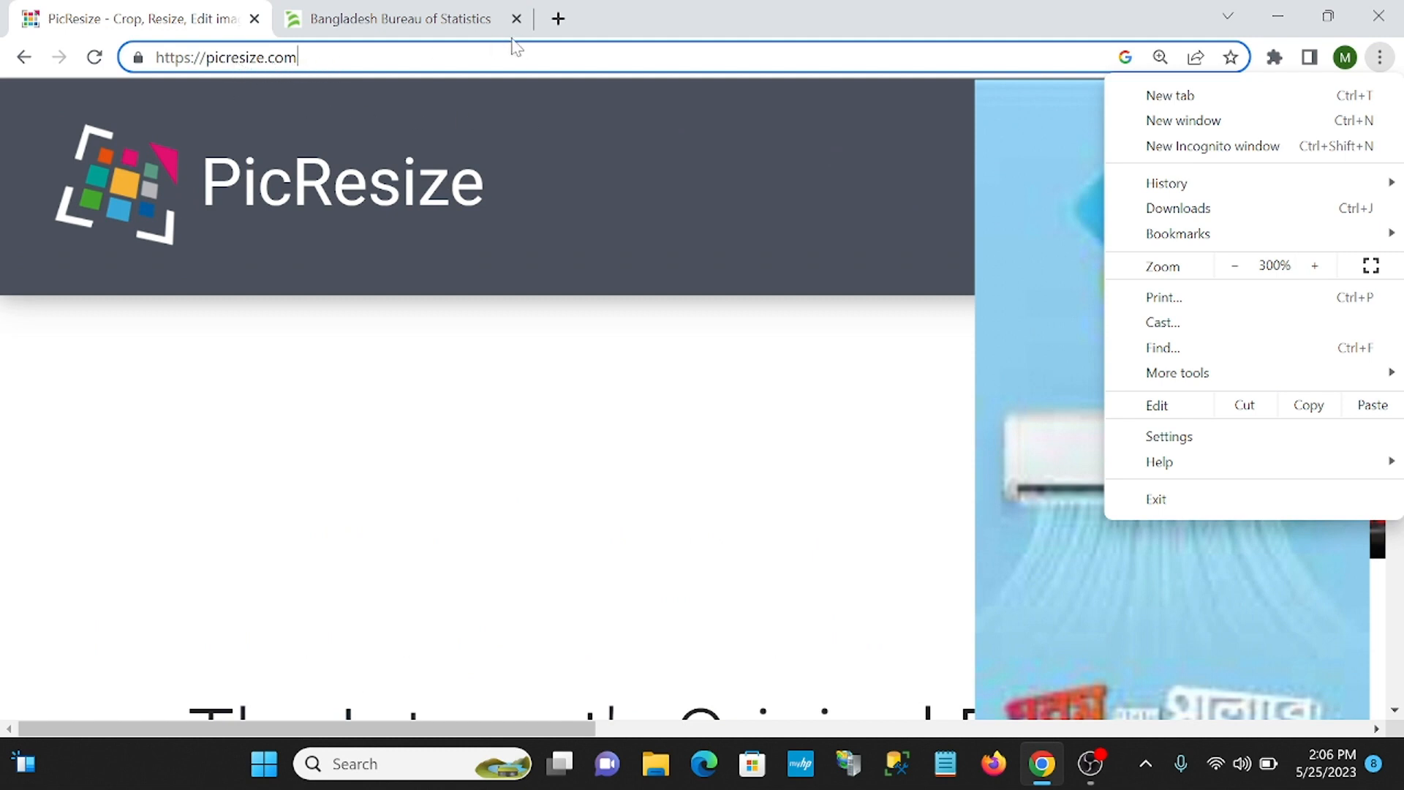
{"action": "key", "text": "Escape"}
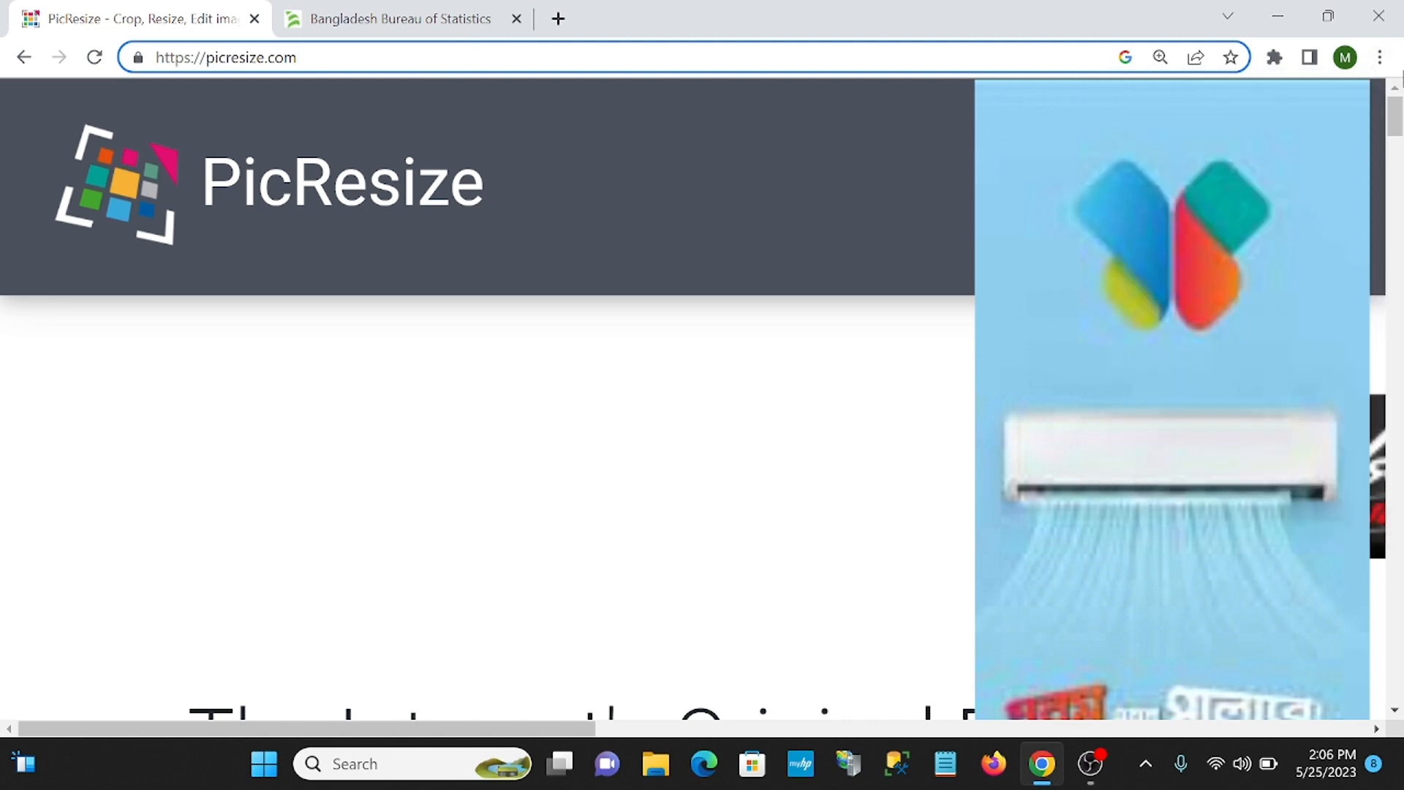
Reduce the PicResize page zoom to 110%.
{"action": "left_click", "coordinate": [1380, 57]}
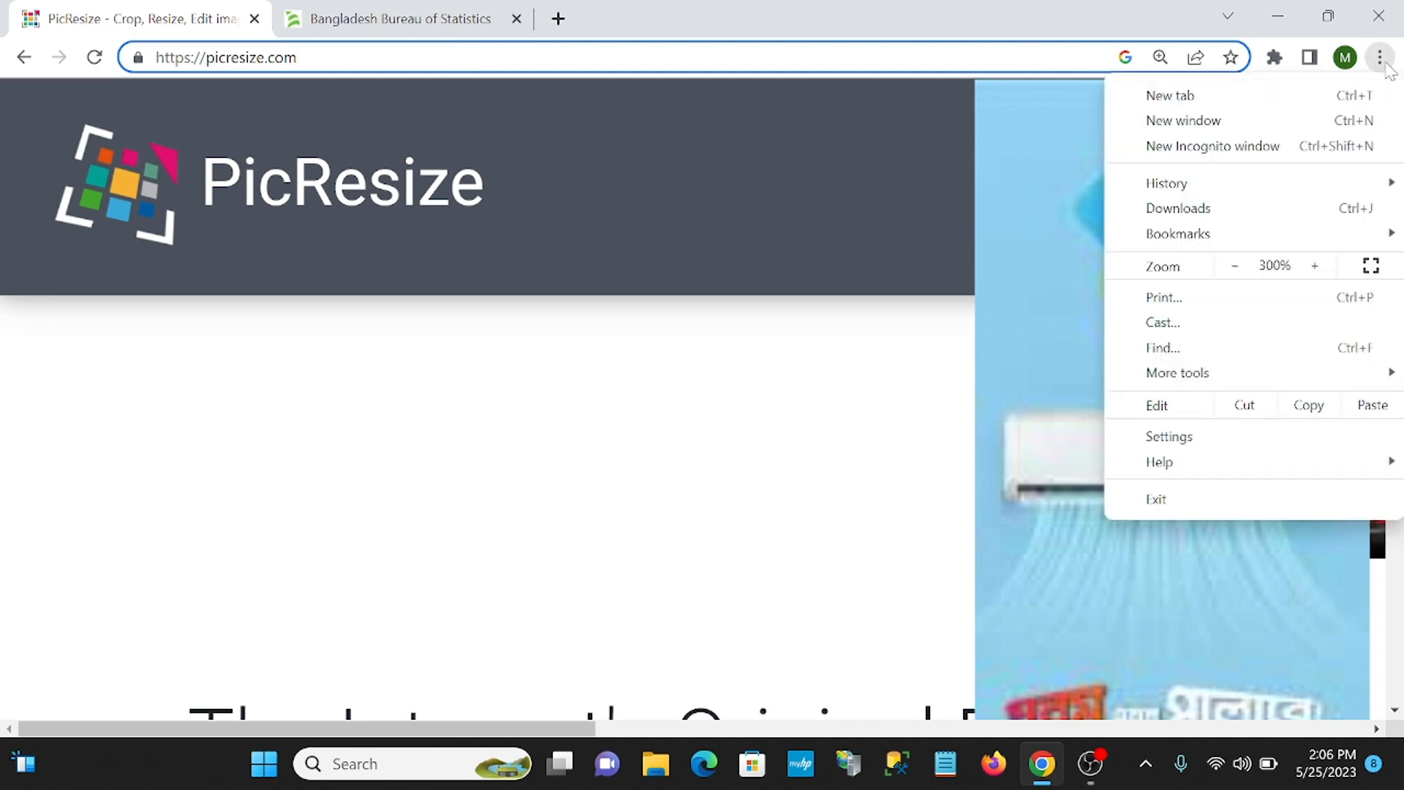
{"action": "left_click", "coordinate": [1238, 272]}
{"action": "left_click", "coordinate": [1238, 269]}
{"action": "left_click", "coordinate": [1238, 270]}
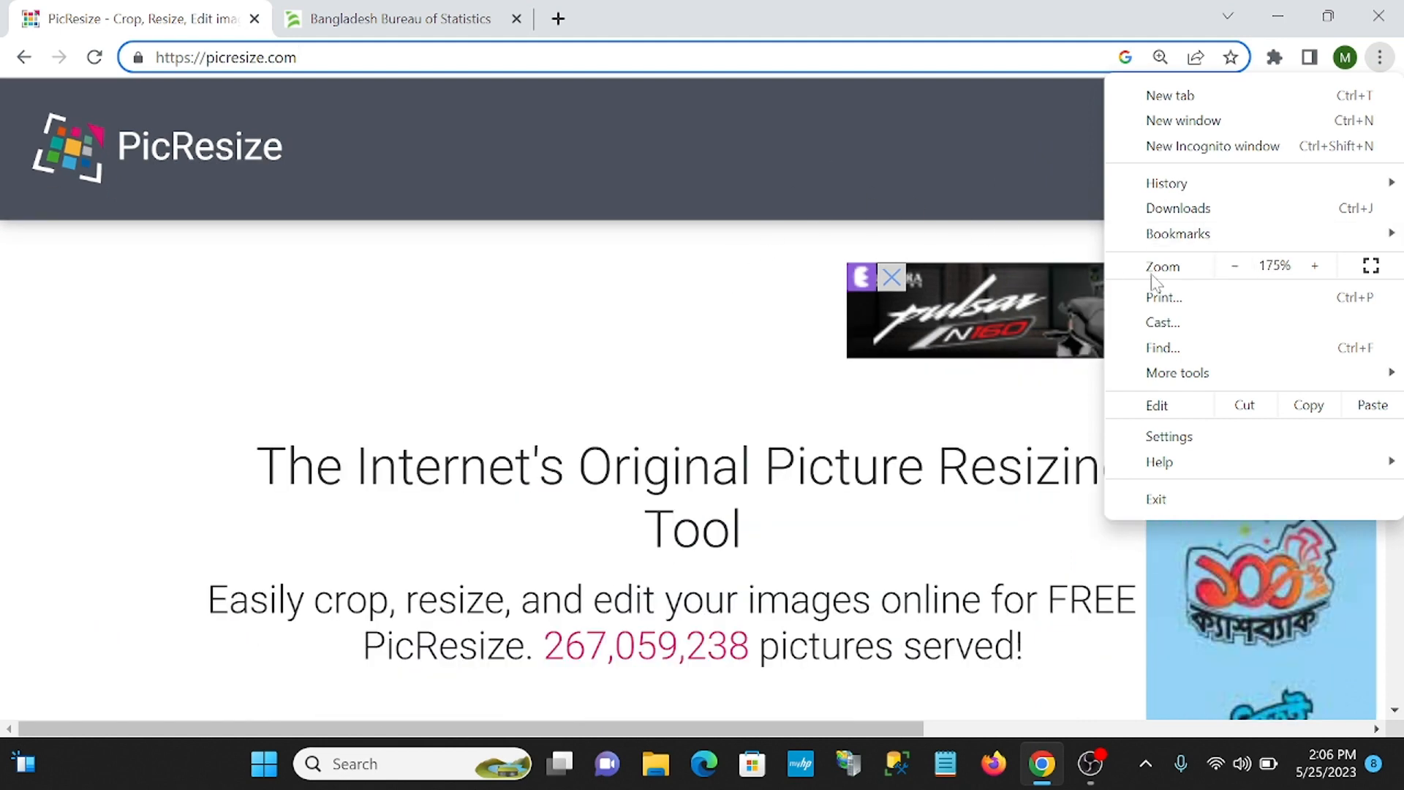
{"action": "left_click", "coordinate": [1236, 270]}
{"action": "left_click", "coordinate": [1237, 270]}
{"action": "left_click", "coordinate": [1238, 270]}
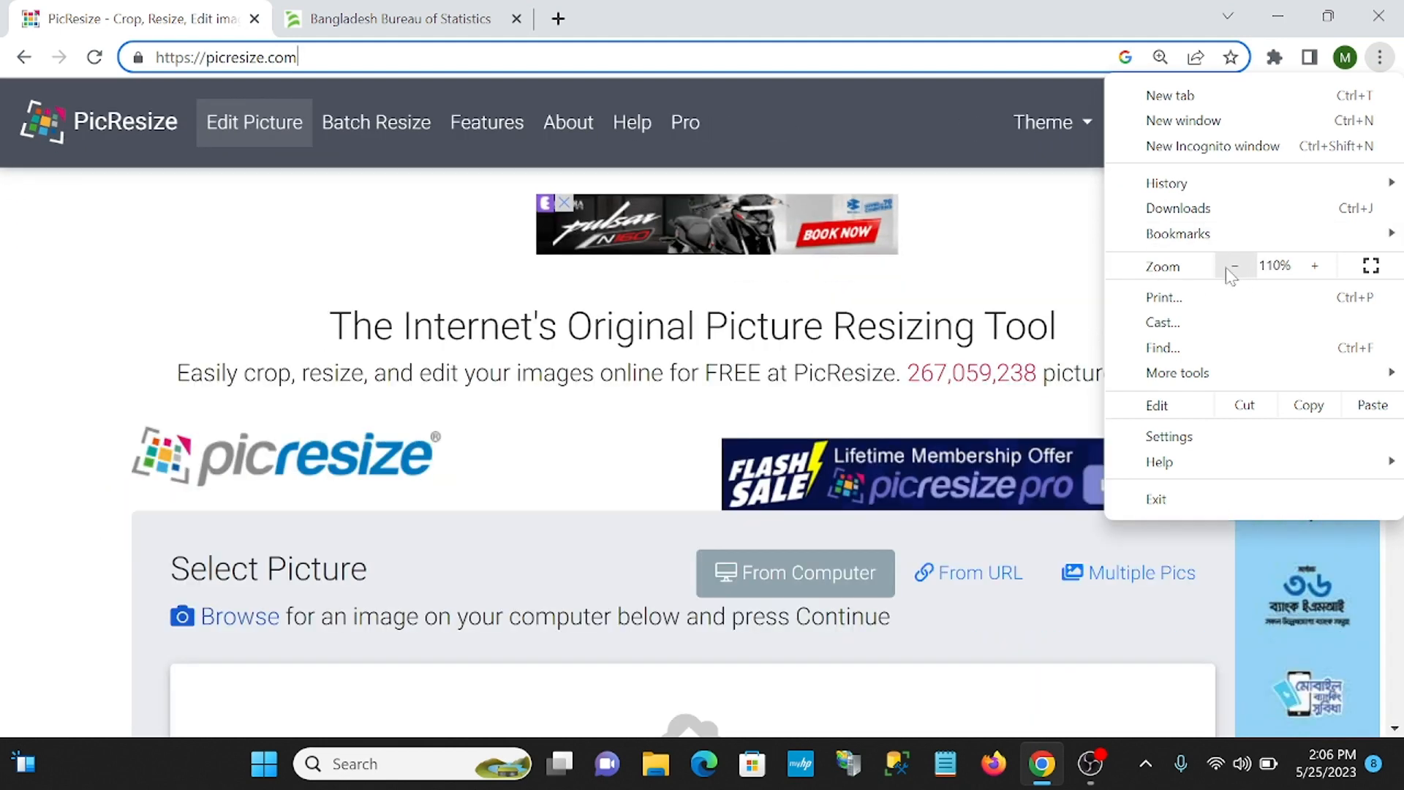
{"action": "left_click", "coordinate": [382, 213]}
Switch to the Bangladesh Bureau of Statistics page and read the Photo & Signature Validator requirements.
{"action": "left_click", "coordinate": [406, 18]}
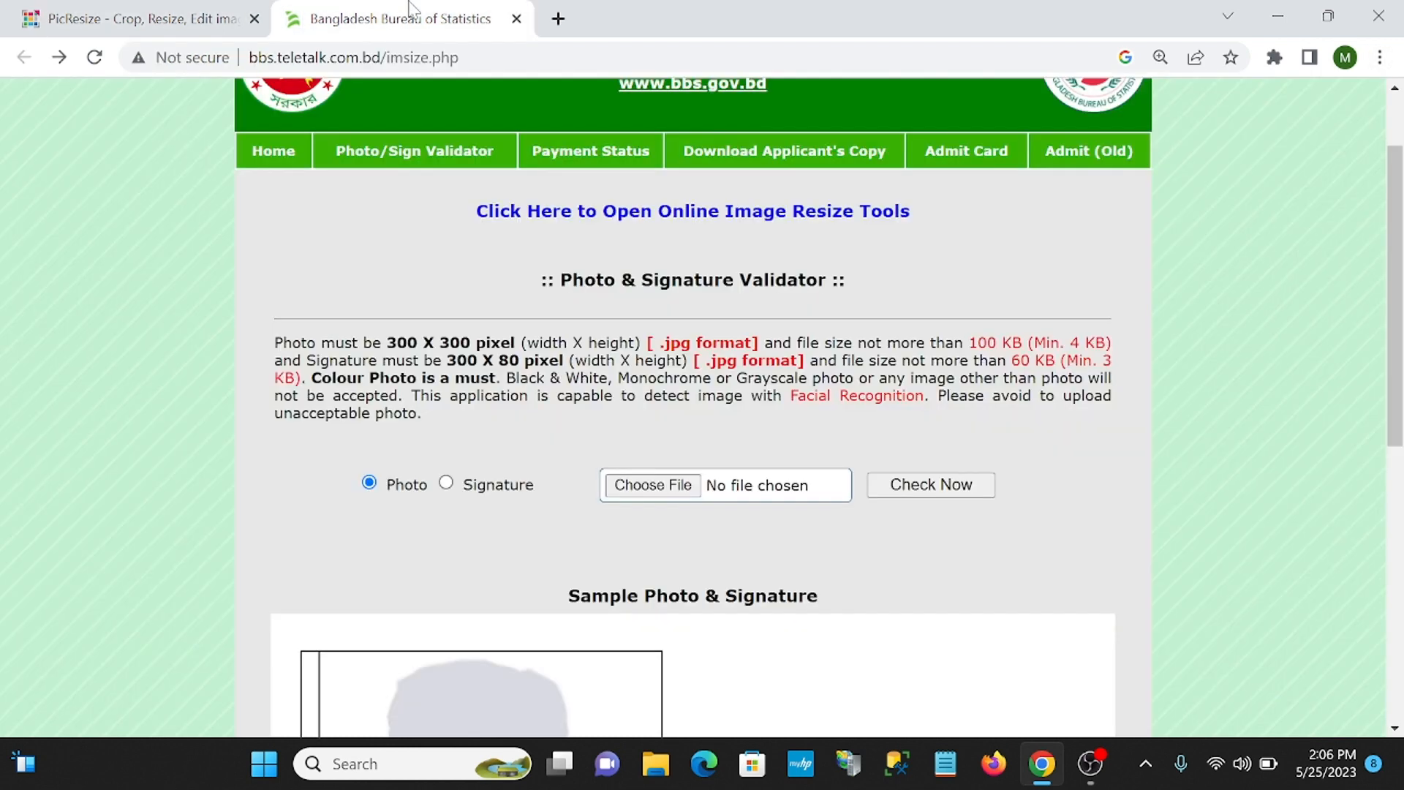
{"action": "scroll", "coordinate": [941, 305], "scroll_direction": "up", "scroll_amount": 2}
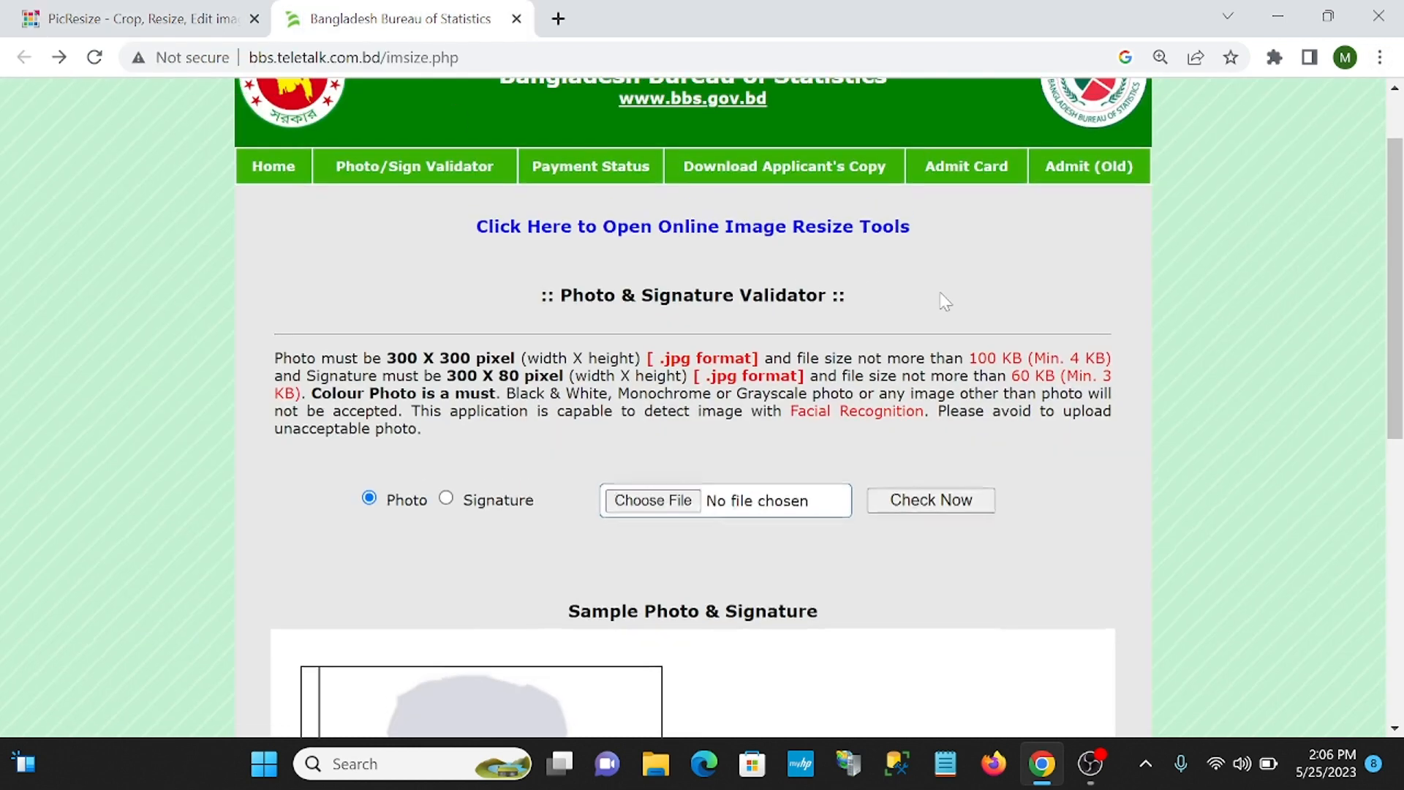
{"action": "scroll", "coordinate": [940, 391], "scroll_direction": "down", "scroll_amount": 2}
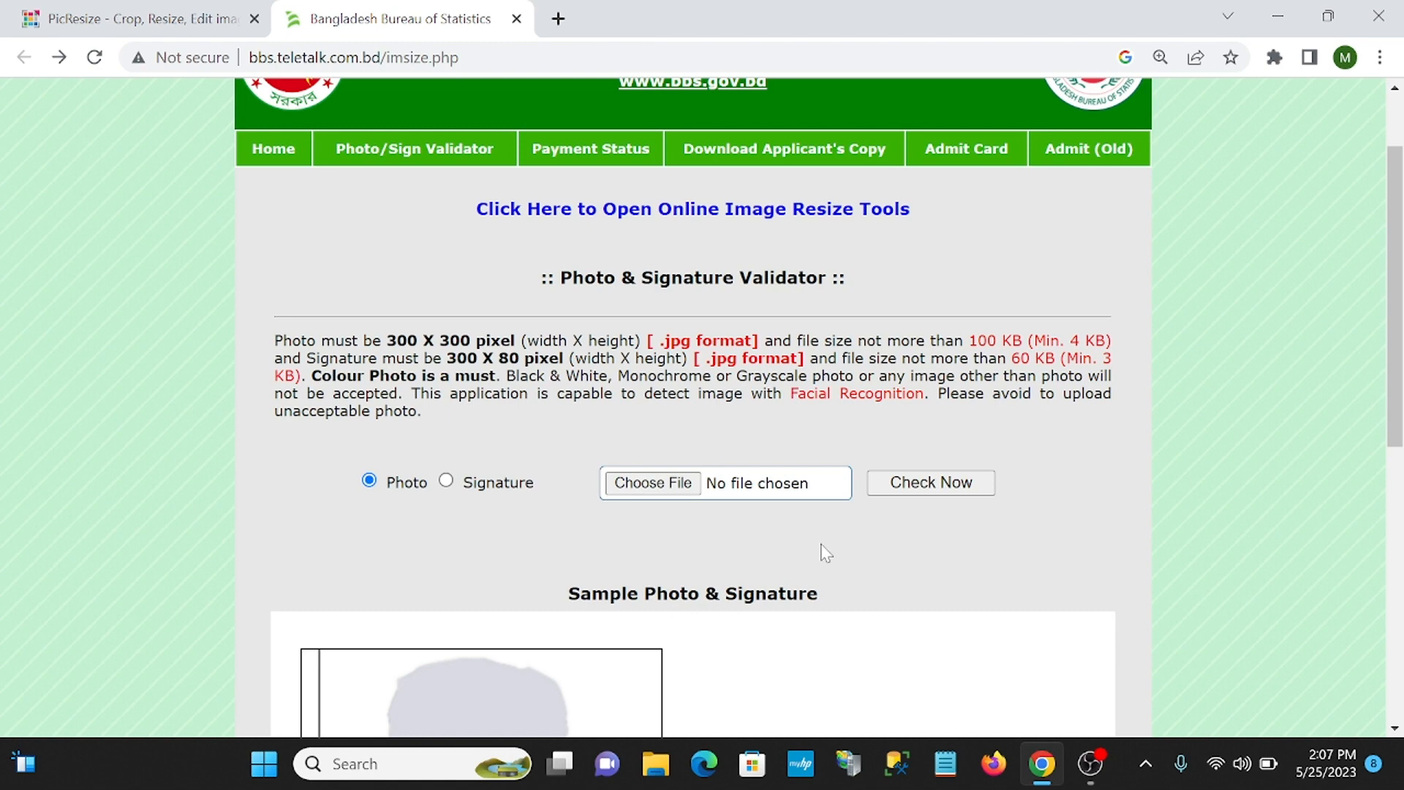
{"action": "scroll", "coordinate": [812, 574], "scroll_direction": "up", "scroll_amount": 2}
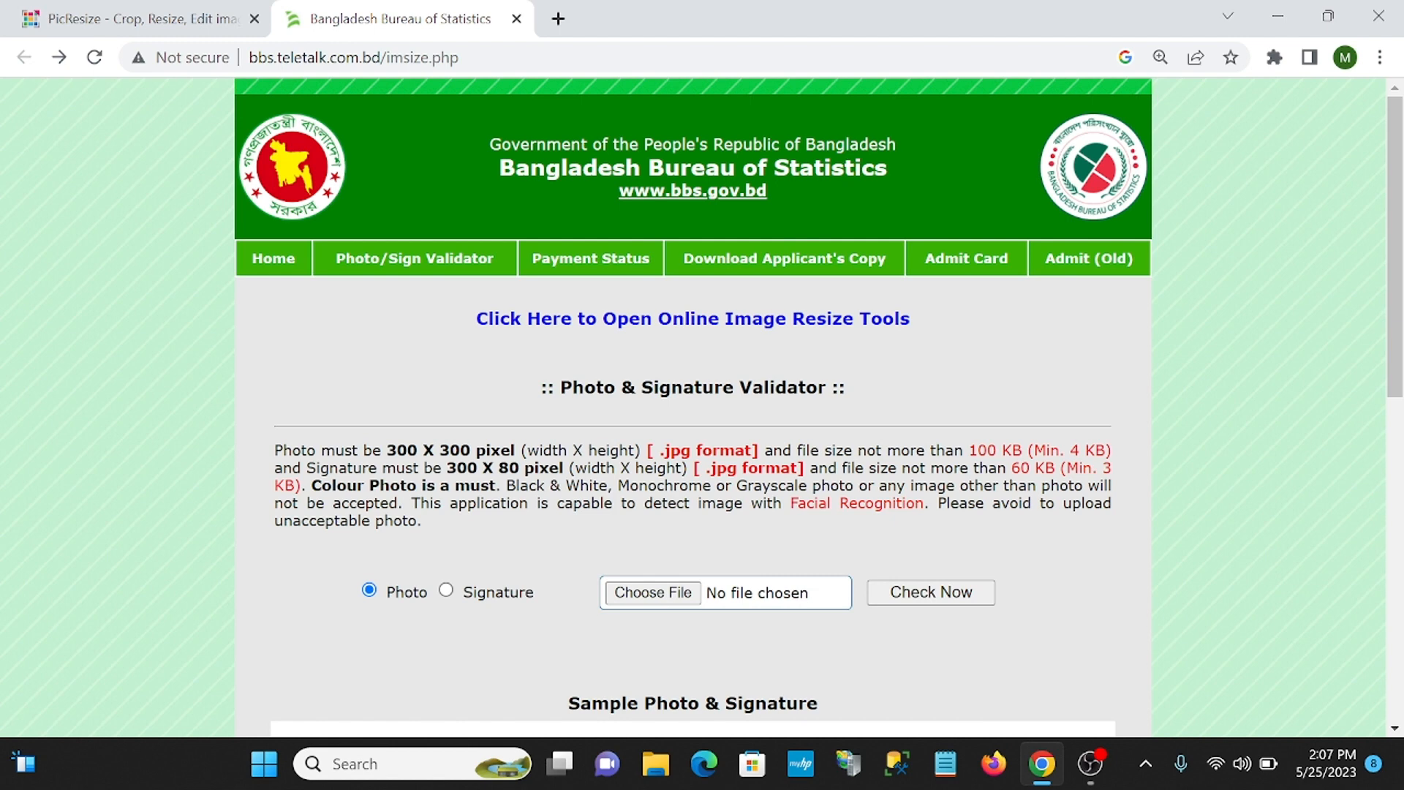
Enlarge the validator page by two zoom levels and review the pixel dimensions, format and file size rules.
{"action": "left_click", "coordinate": [1381, 57]}
{"action": "left_click", "coordinate": [1315, 266]}
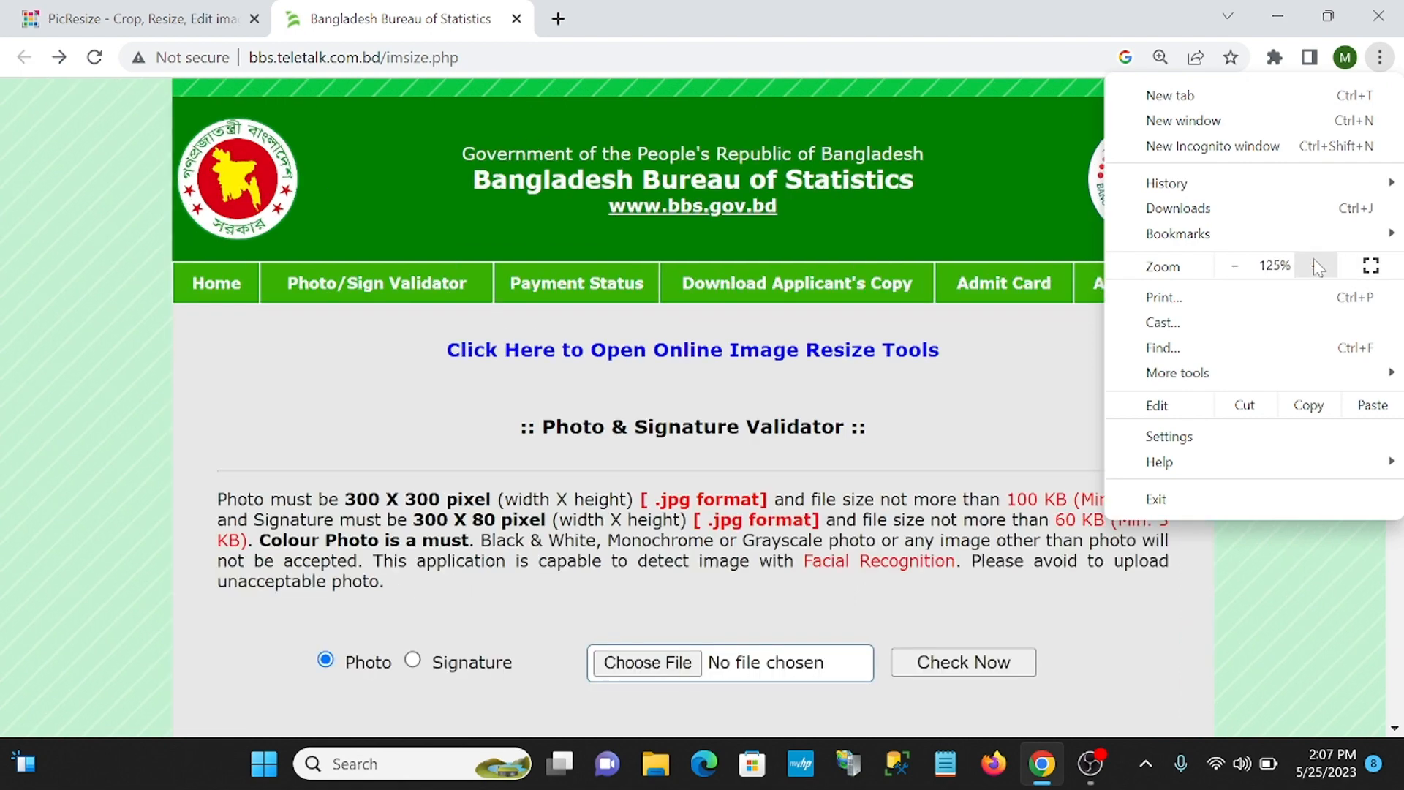
{"action": "left_click", "coordinate": [1315, 265]}
{"action": "left_click", "coordinate": [987, 364]}
{"action": "scroll", "coordinate": [1002, 331], "scroll_direction": "down", "scroll_amount": 1}
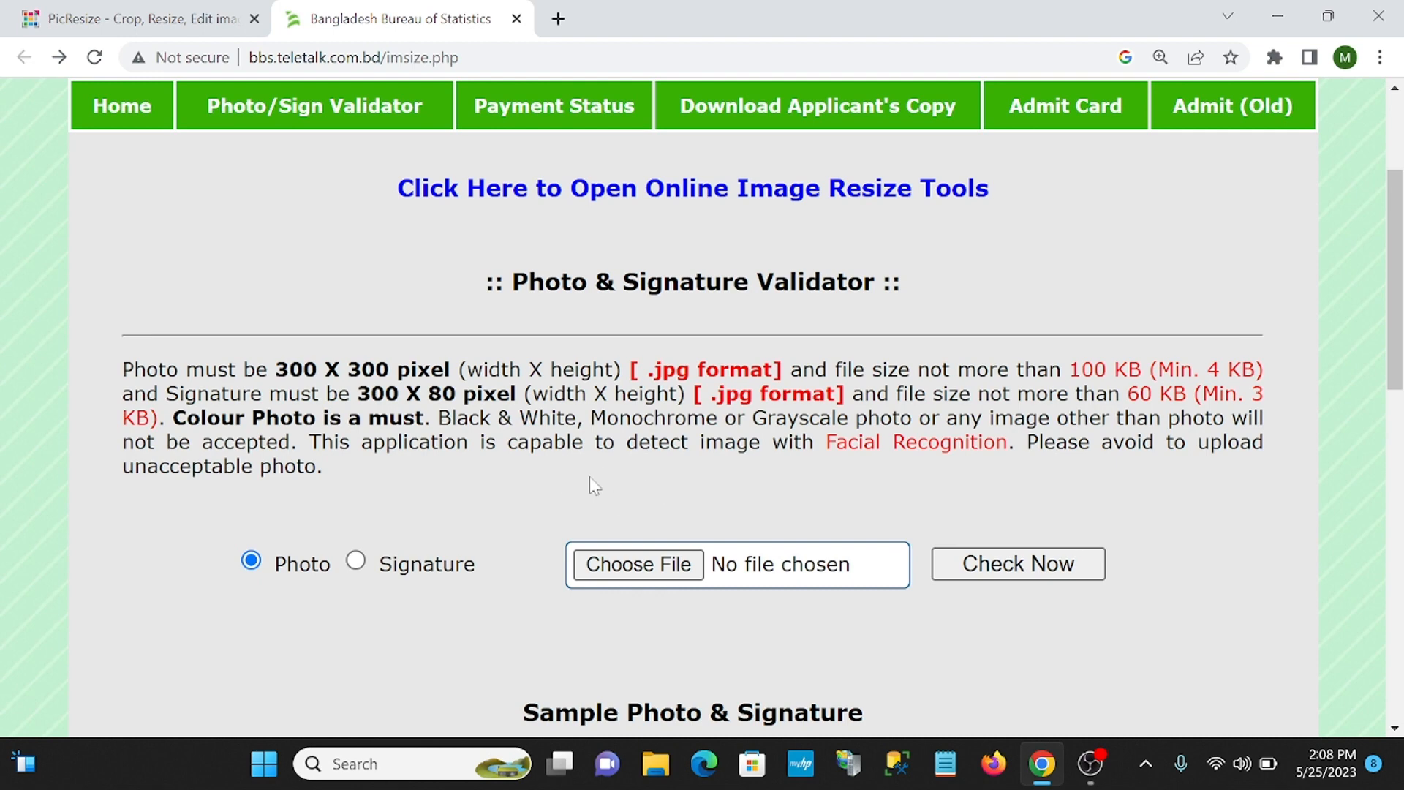
{"action": "scroll", "coordinate": [582, 485], "scroll_direction": "up", "scroll_amount": 3}
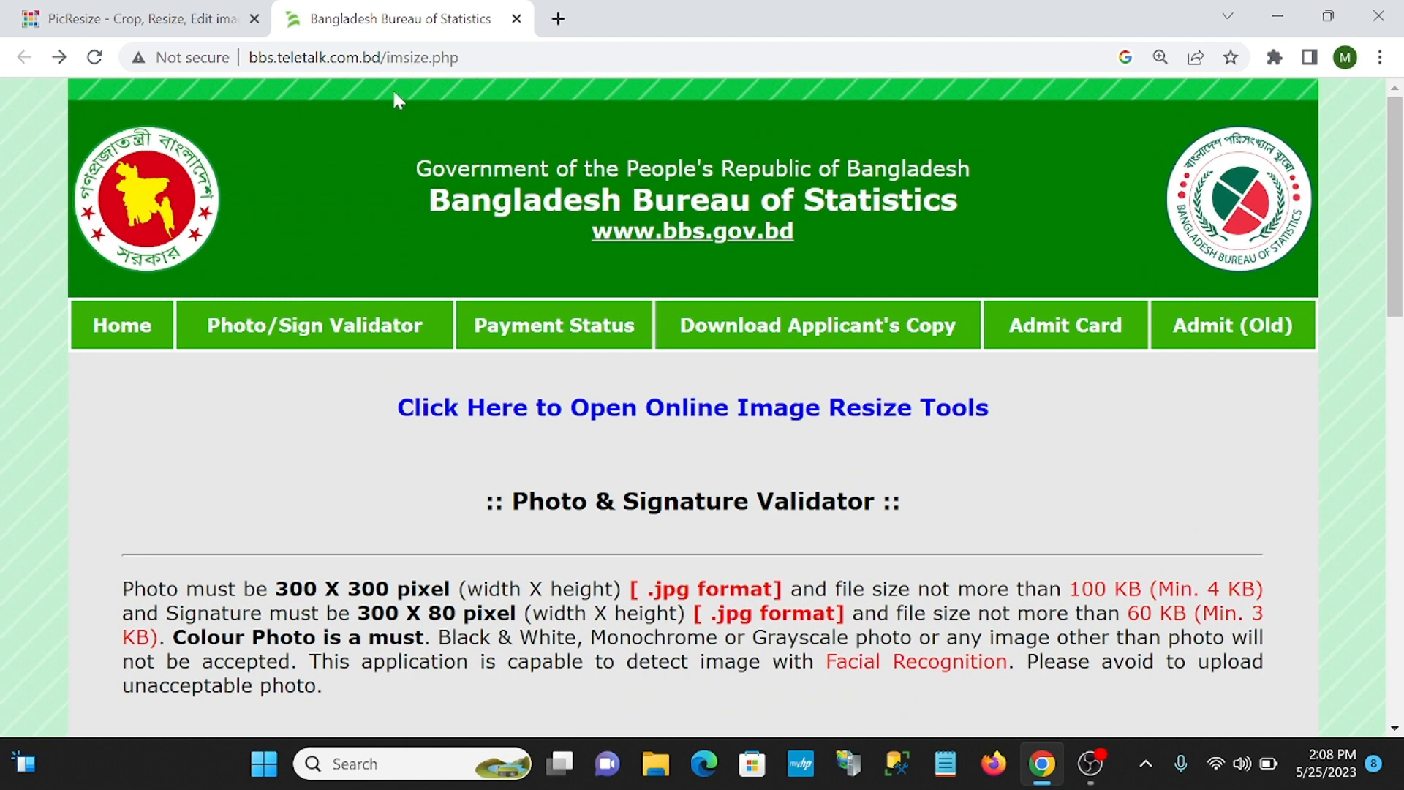
{"action": "scroll", "coordinate": [714, 411], "scroll_direction": "down", "scroll_amount": 1}
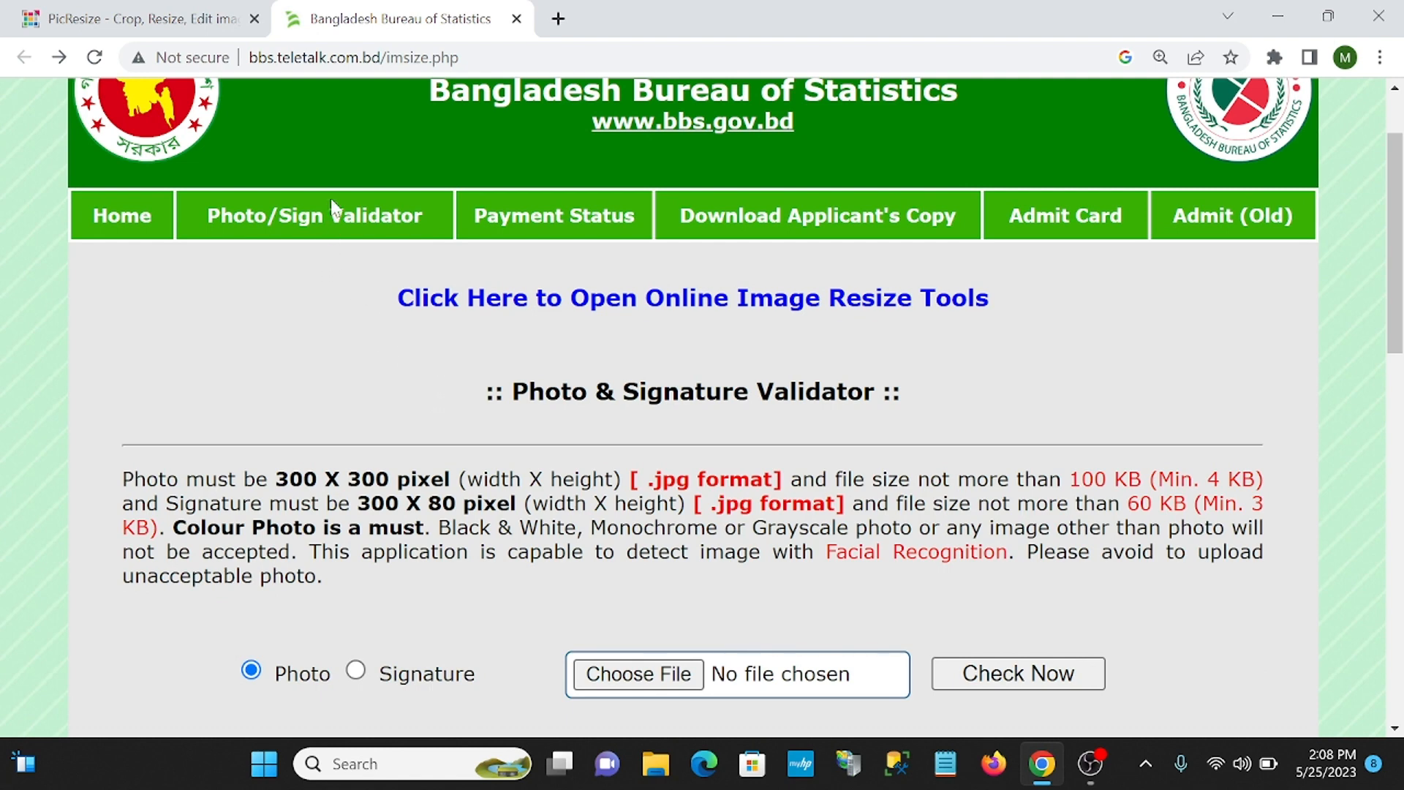
Choose the portrait photo from the Desktop folder in PicResize and continue to picture editing.
{"action": "left_click", "coordinate": [180, 17]}
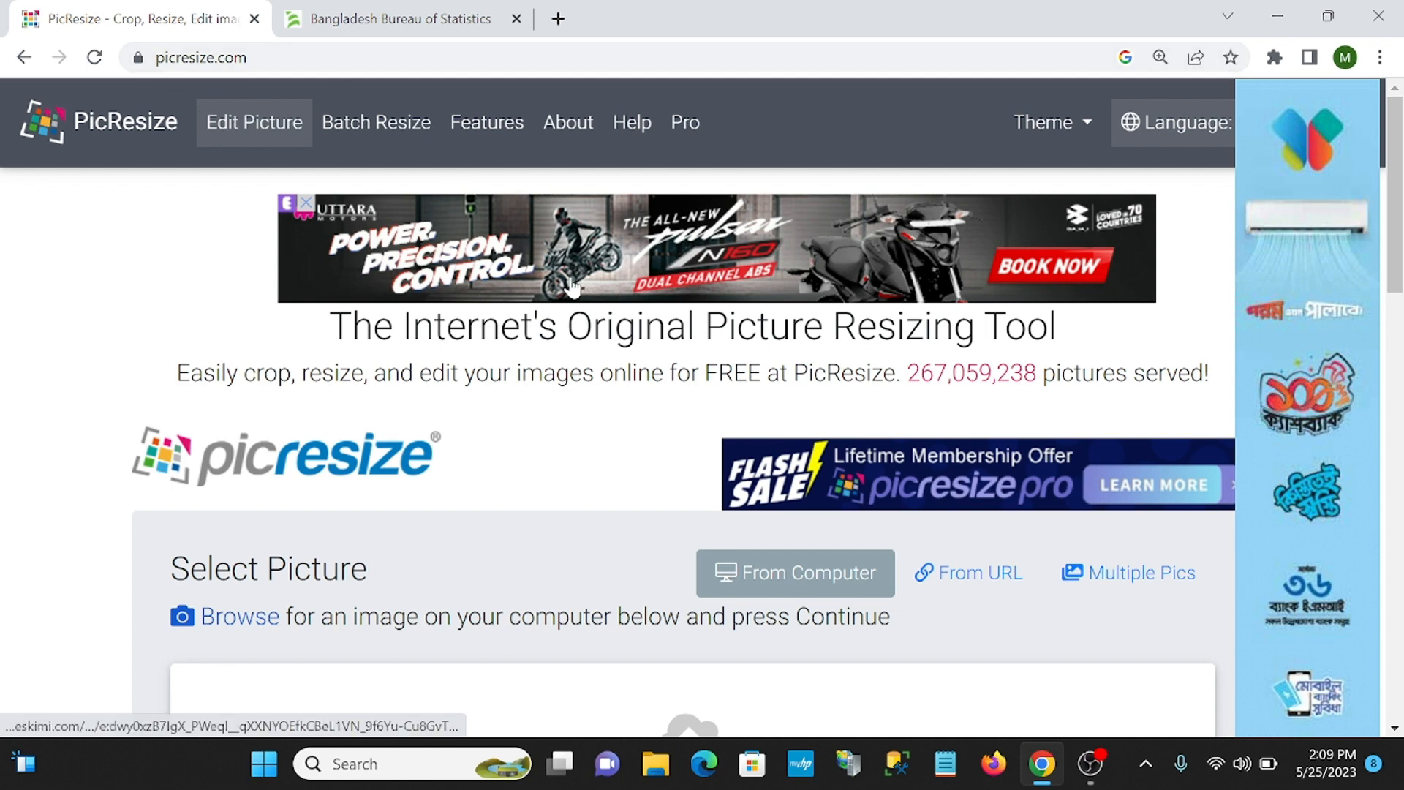
{"action": "scroll", "coordinate": [537, 276], "scroll_direction": "down", "scroll_amount": 2}
{"action": "scroll", "coordinate": [570, 279], "scroll_direction": "down", "scroll_amount": 2}
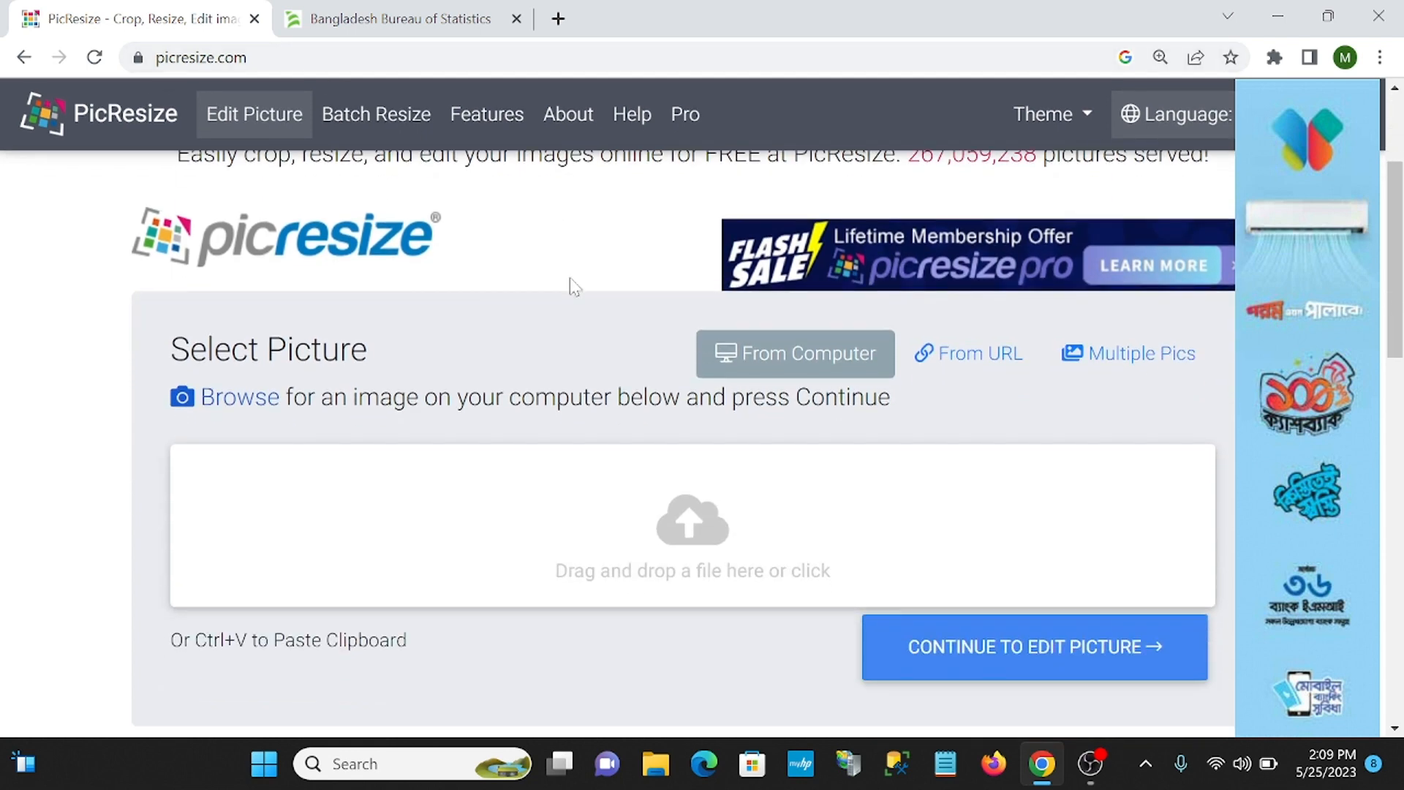
{"action": "scroll", "coordinate": [571, 289], "scroll_direction": "down", "scroll_amount": 2}
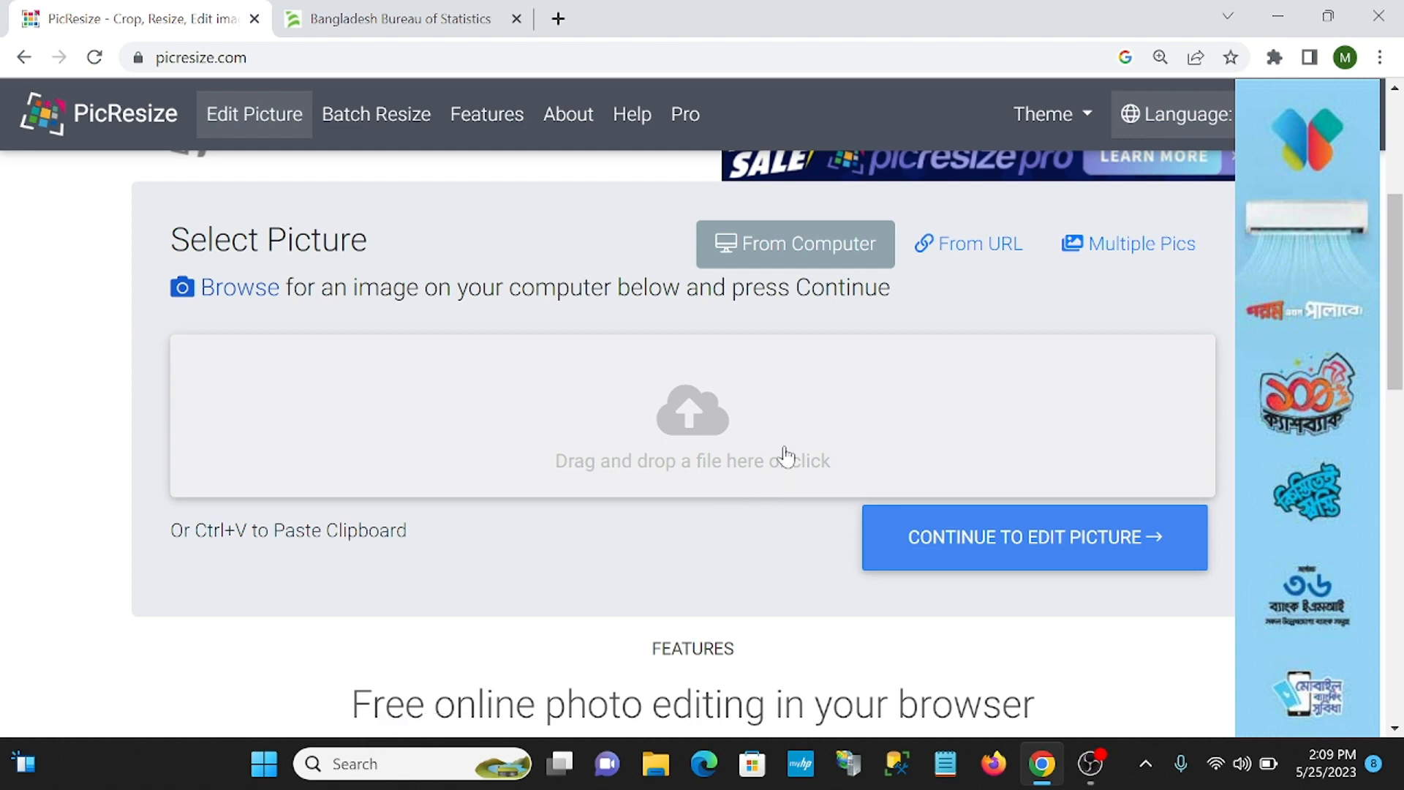
{"action": "left_click", "coordinate": [684, 421]}
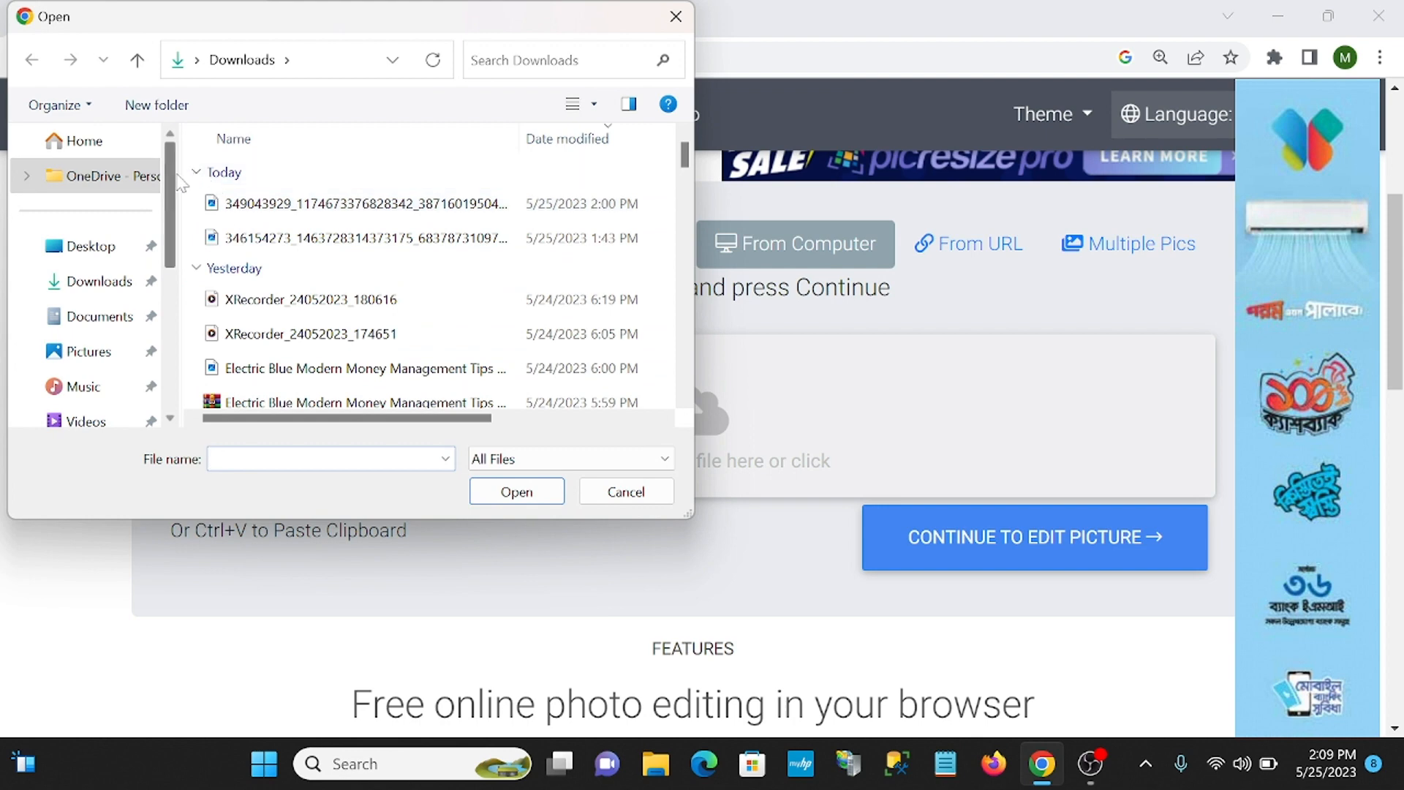
{"action": "left_click", "coordinate": [95, 248]}
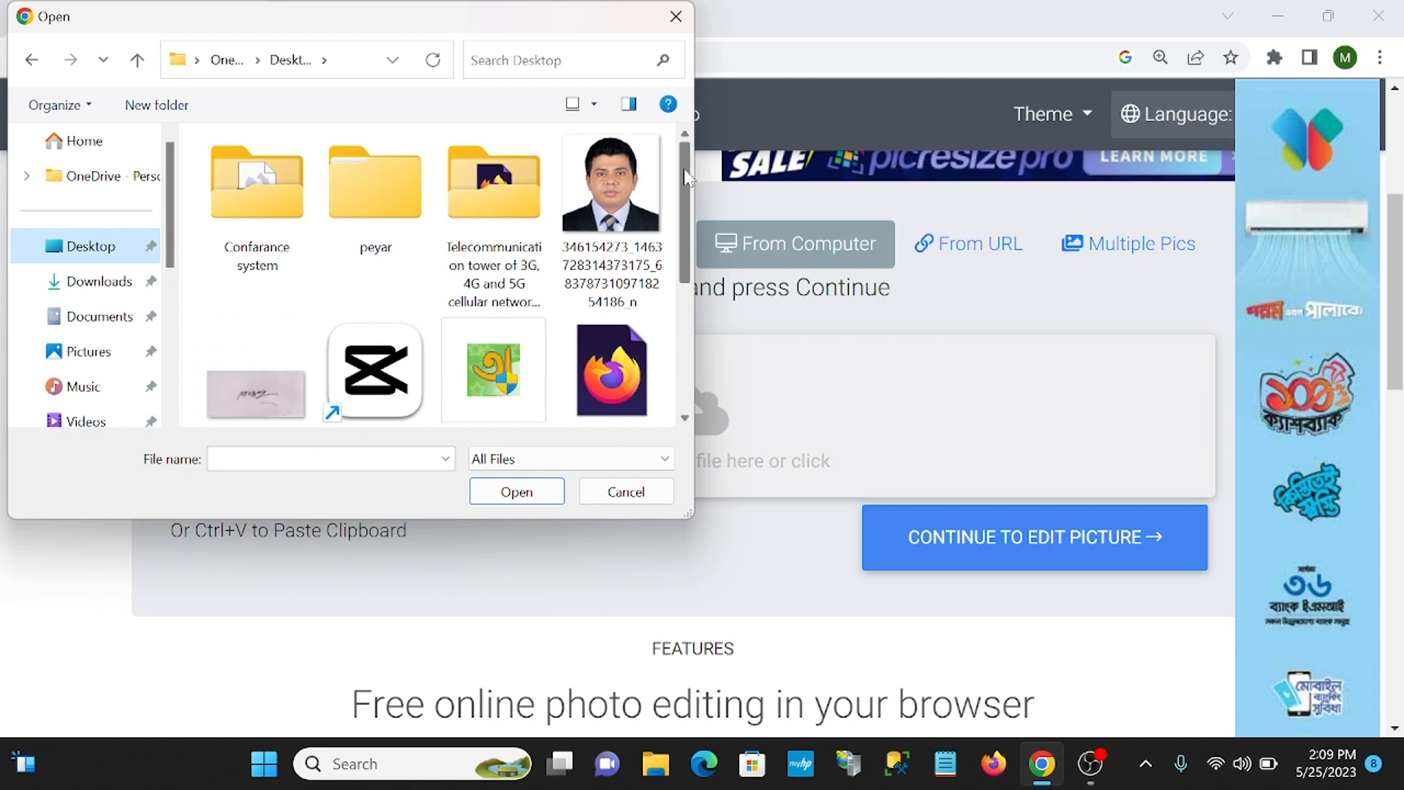
{"action": "left_click", "coordinate": [611, 187]}
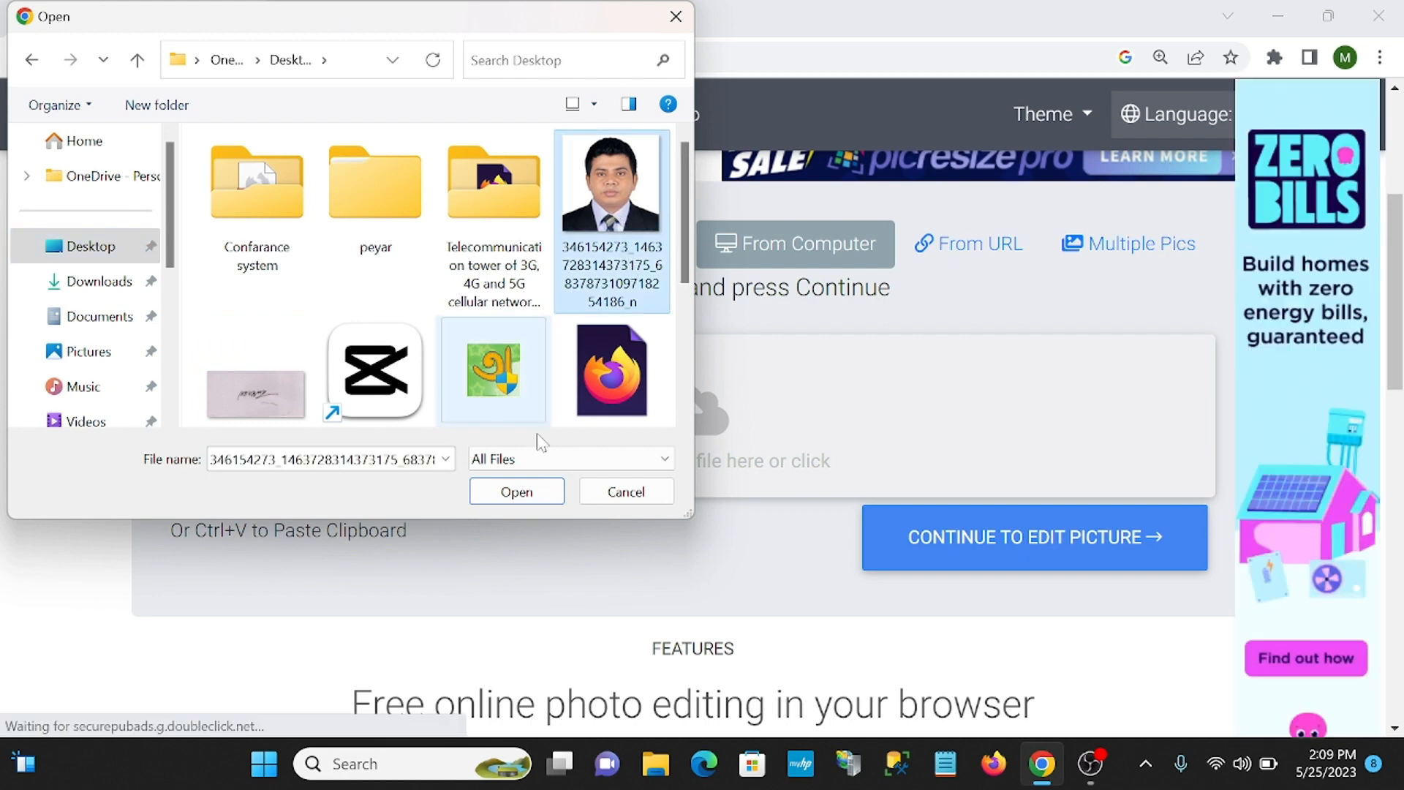
{"action": "left_click", "coordinate": [547, 491]}
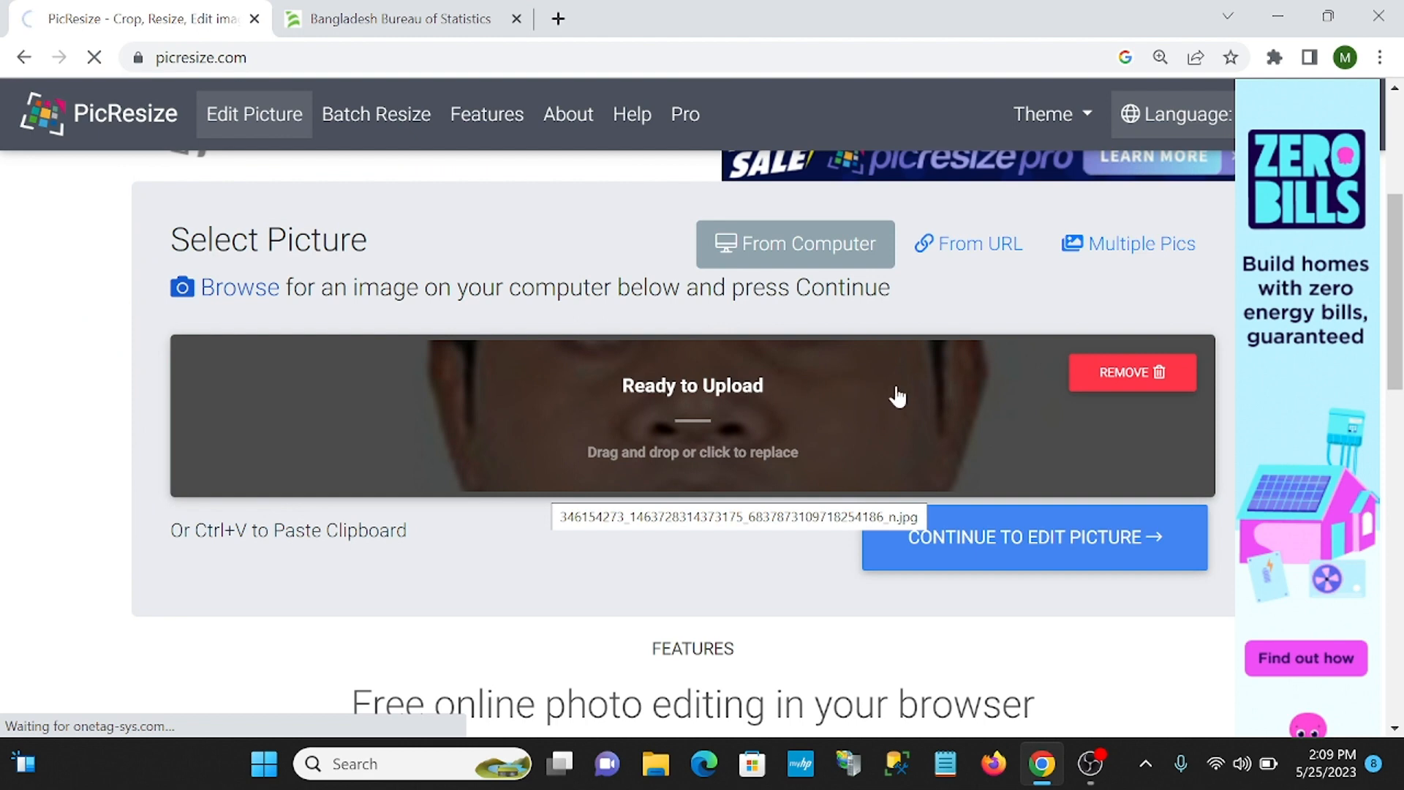
{"action": "scroll", "coordinate": [900, 395], "scroll_direction": "down", "scroll_amount": 3}
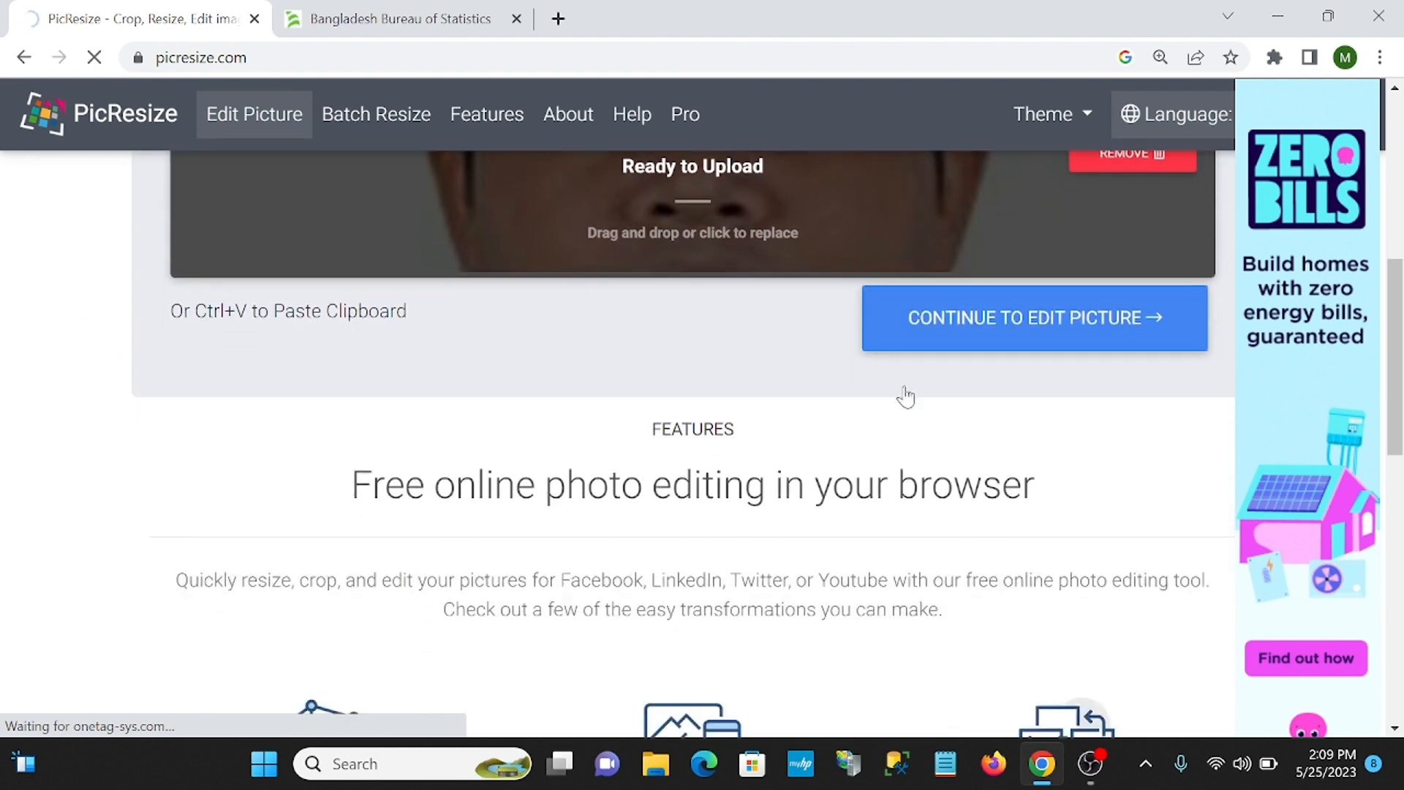
{"action": "scroll", "coordinate": [903, 395], "scroll_direction": "up", "scroll_amount": 2}
{"action": "left_click", "coordinate": [904, 386]}
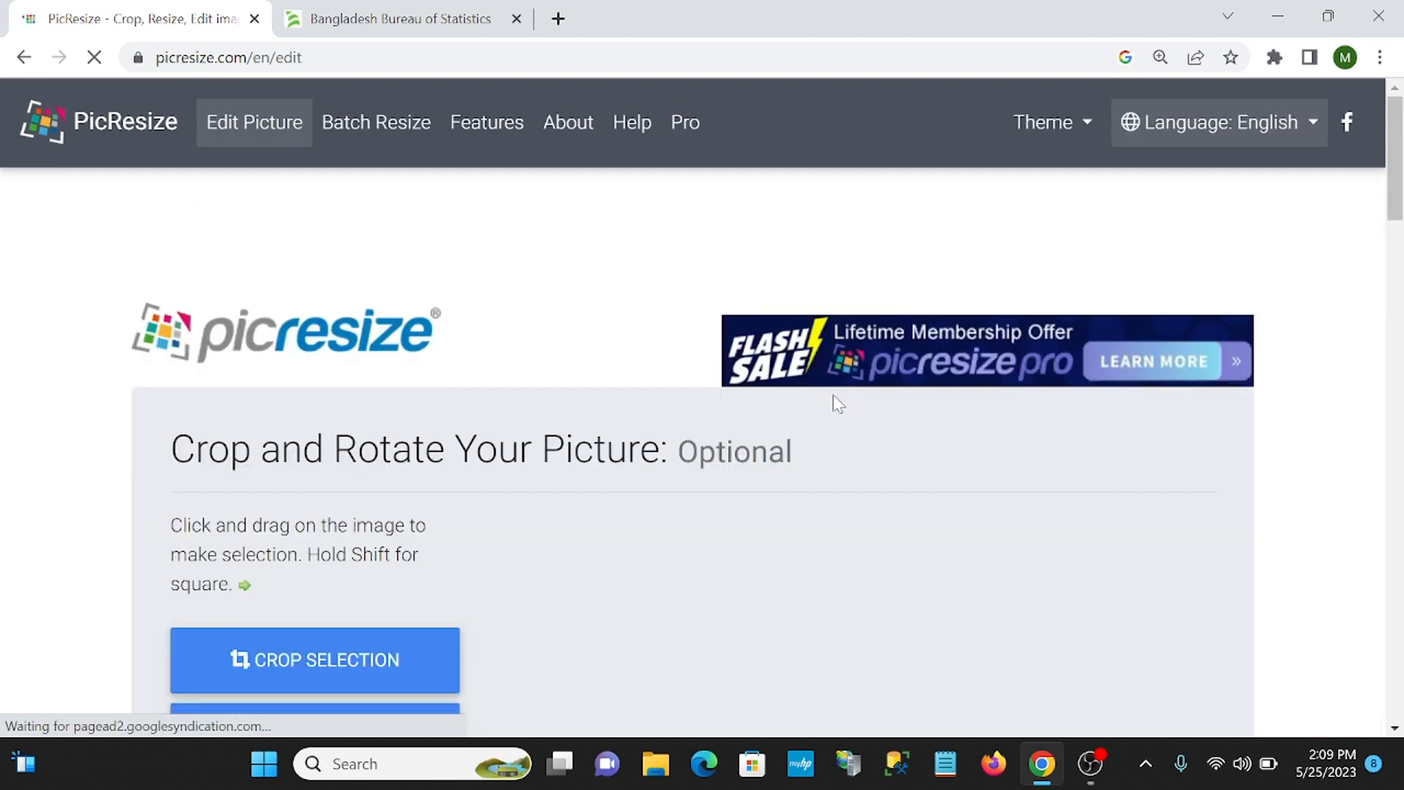
Reduce the editing page's zoom by one level so the crop controls sit beside the photo preview.
{"action": "scroll", "coordinate": [870, 402], "scroll_direction": "down", "scroll_amount": 5}
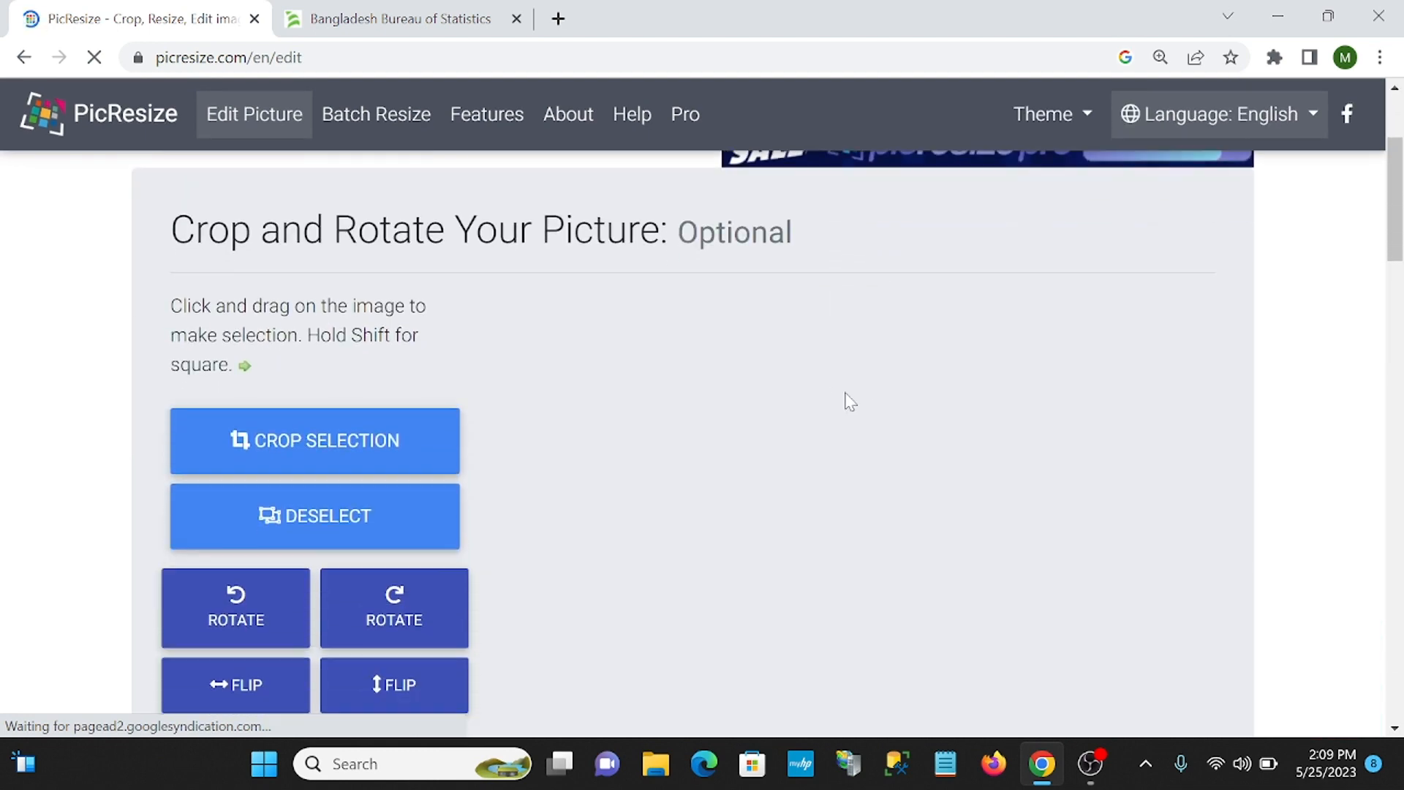
{"action": "scroll", "coordinate": [864, 393], "scroll_direction": "down", "scroll_amount": 9}
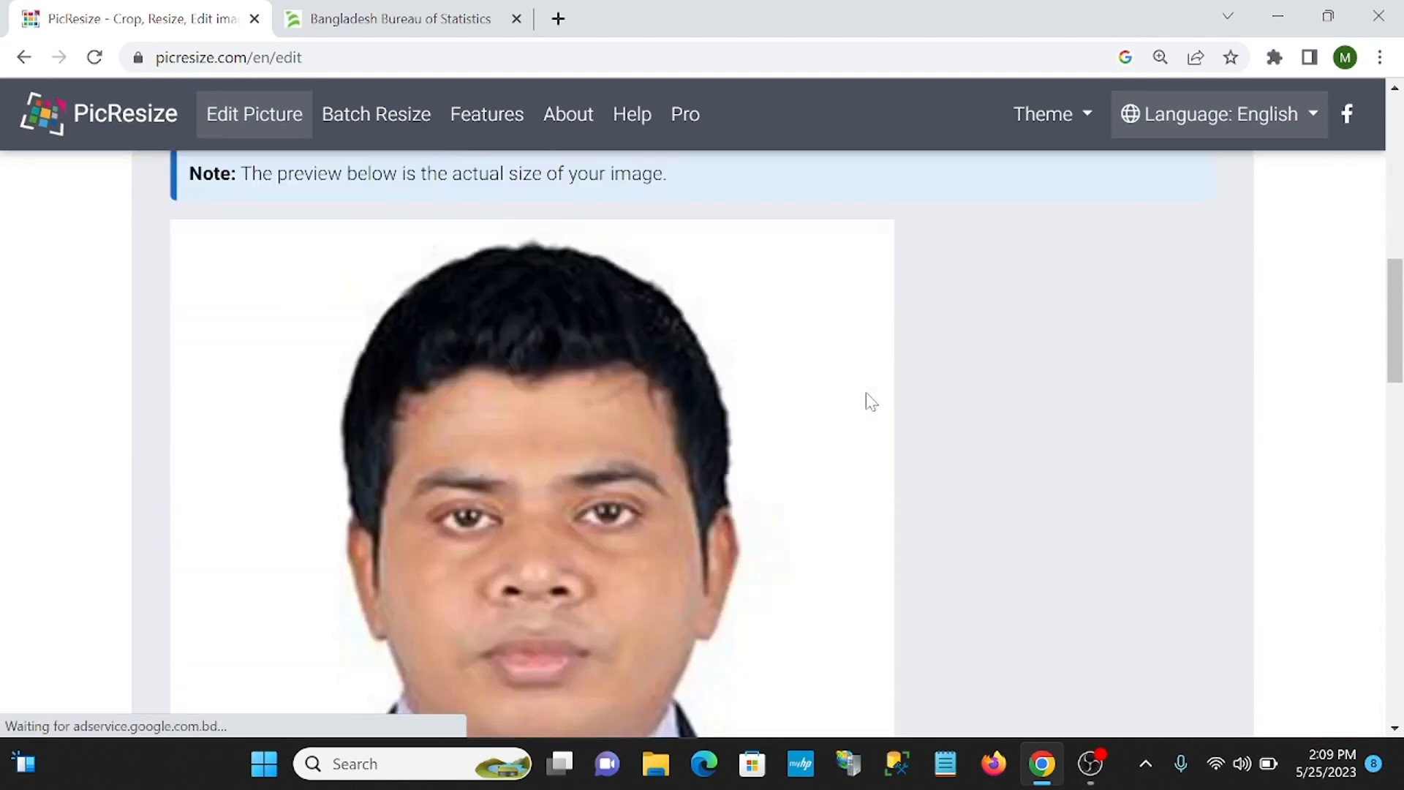
{"action": "scroll", "coordinate": [866, 395], "scroll_direction": "up", "scroll_amount": 3}
{"action": "scroll", "coordinate": [871, 393], "scroll_direction": "up", "scroll_amount": 2}
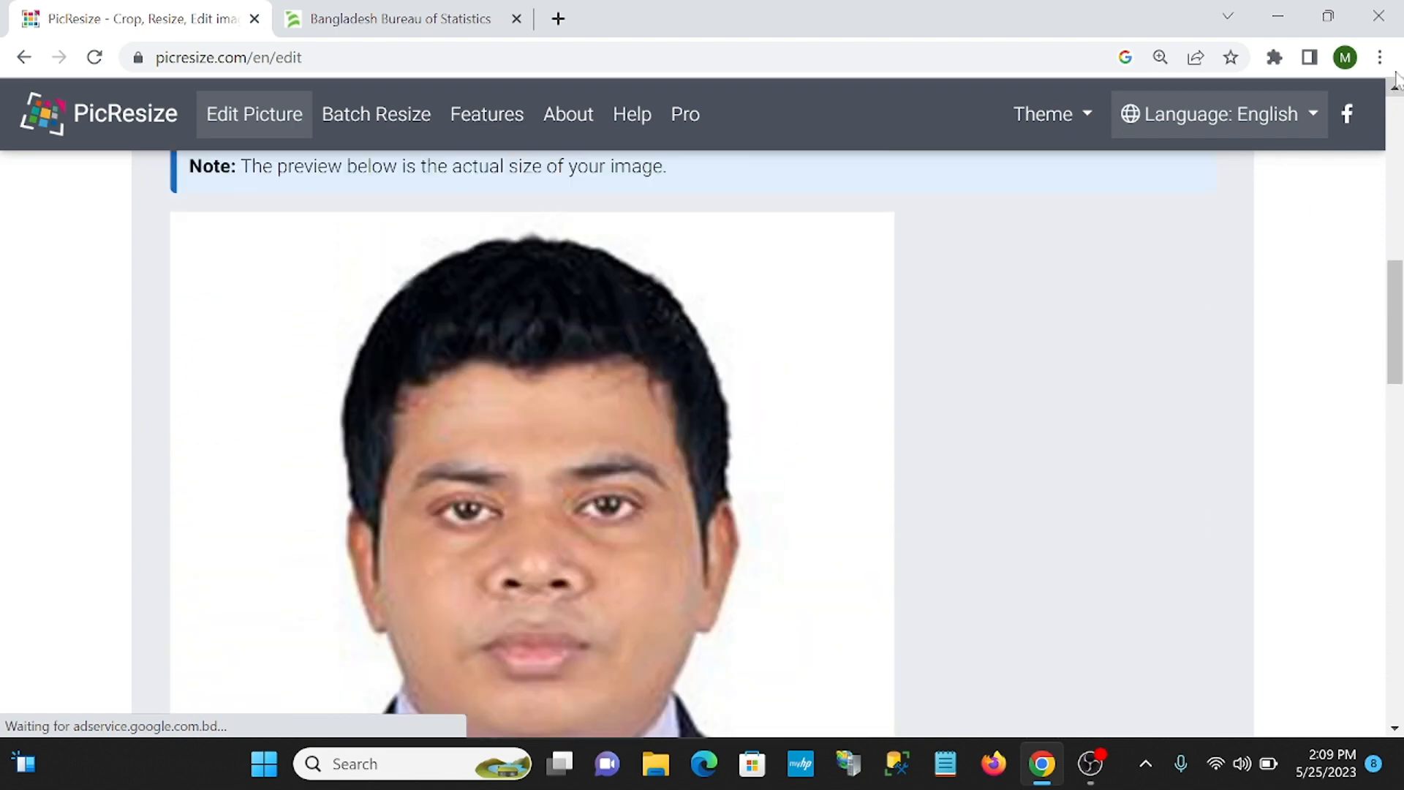
{"action": "left_click", "coordinate": [1380, 58]}
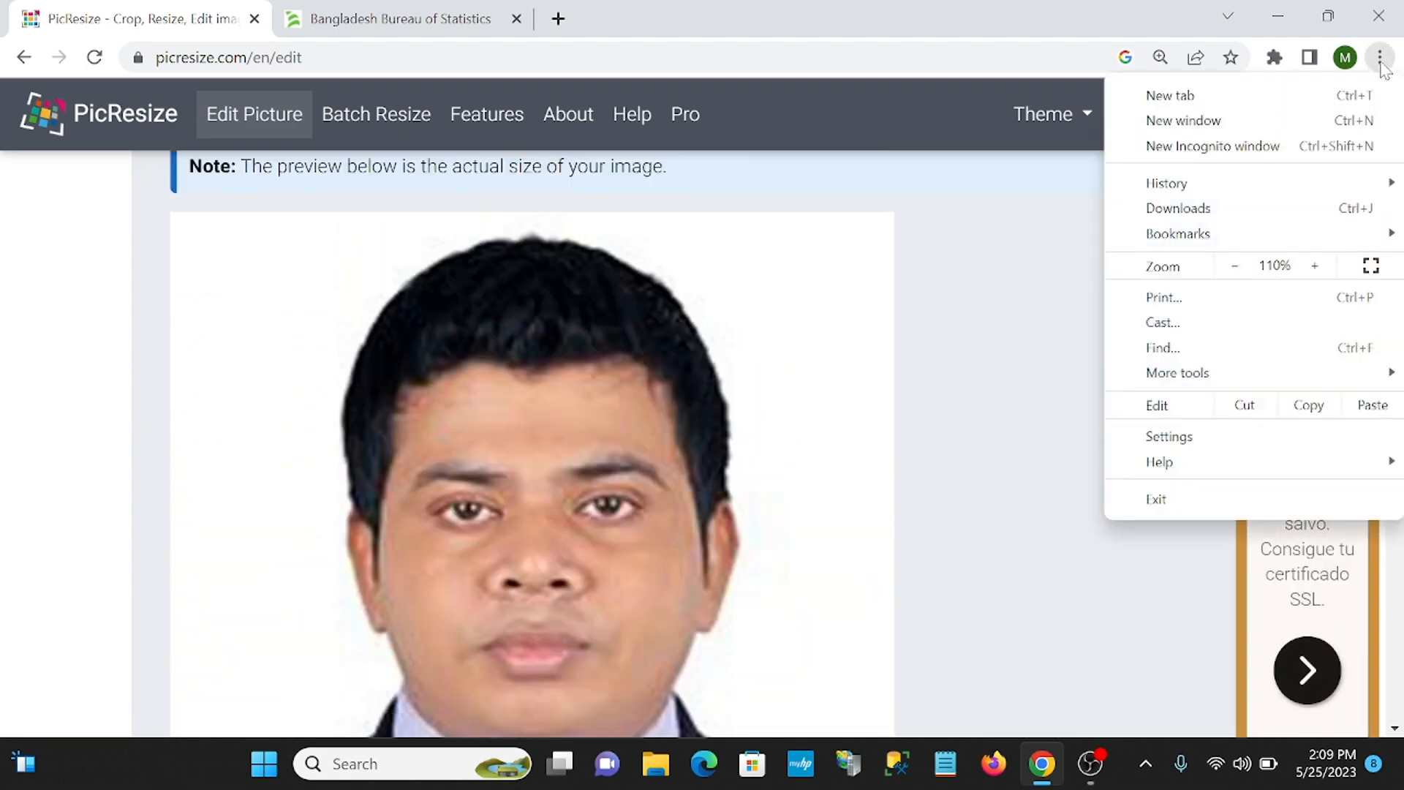
{"action": "left_click", "coordinate": [1235, 266]}
{"action": "scroll", "coordinate": [870, 337], "scroll_direction": "up", "scroll_amount": 5}
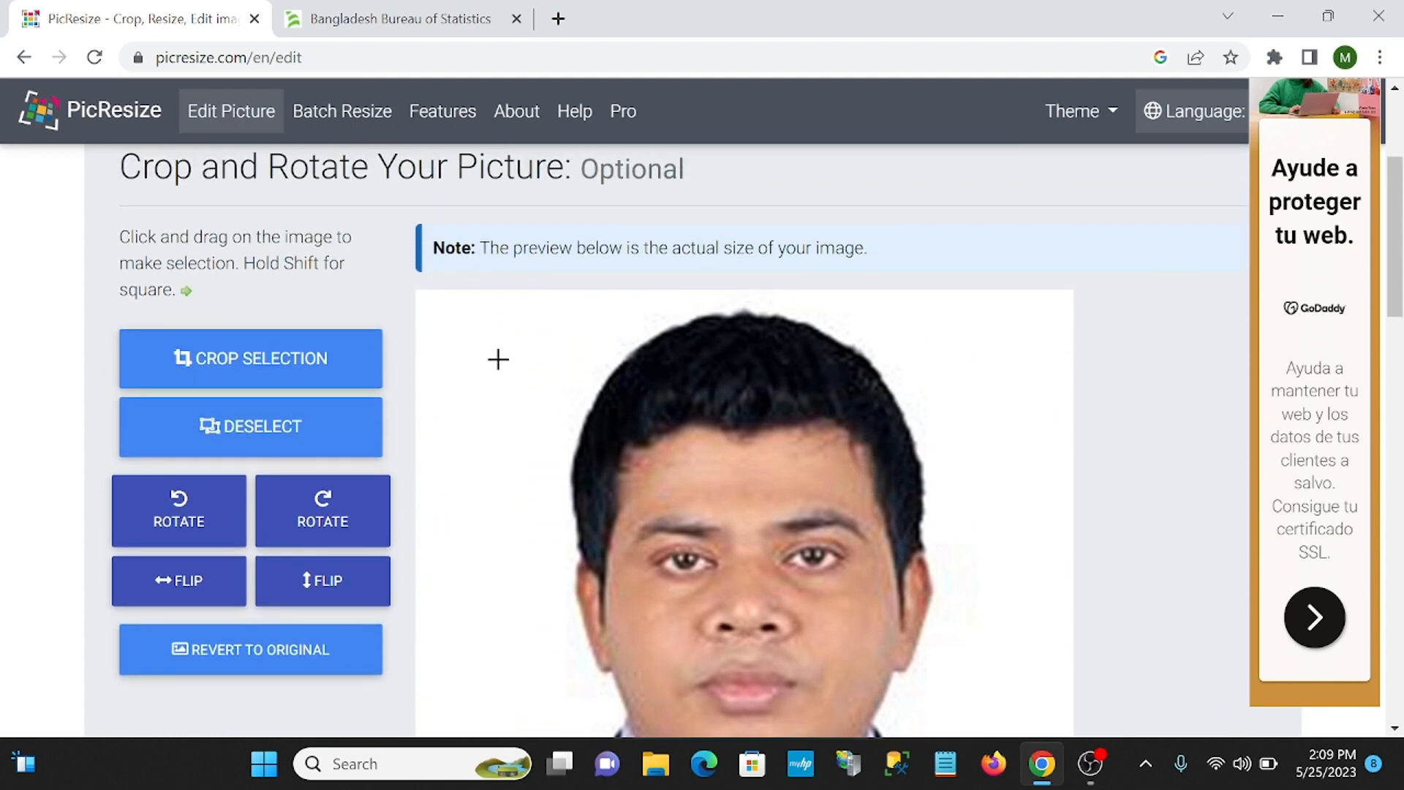
Create a crop selection on the portrait and extend all its edges to cover the full 600 x 600 pixel photo.
{"action": "left_click", "coordinate": [256, 372]}
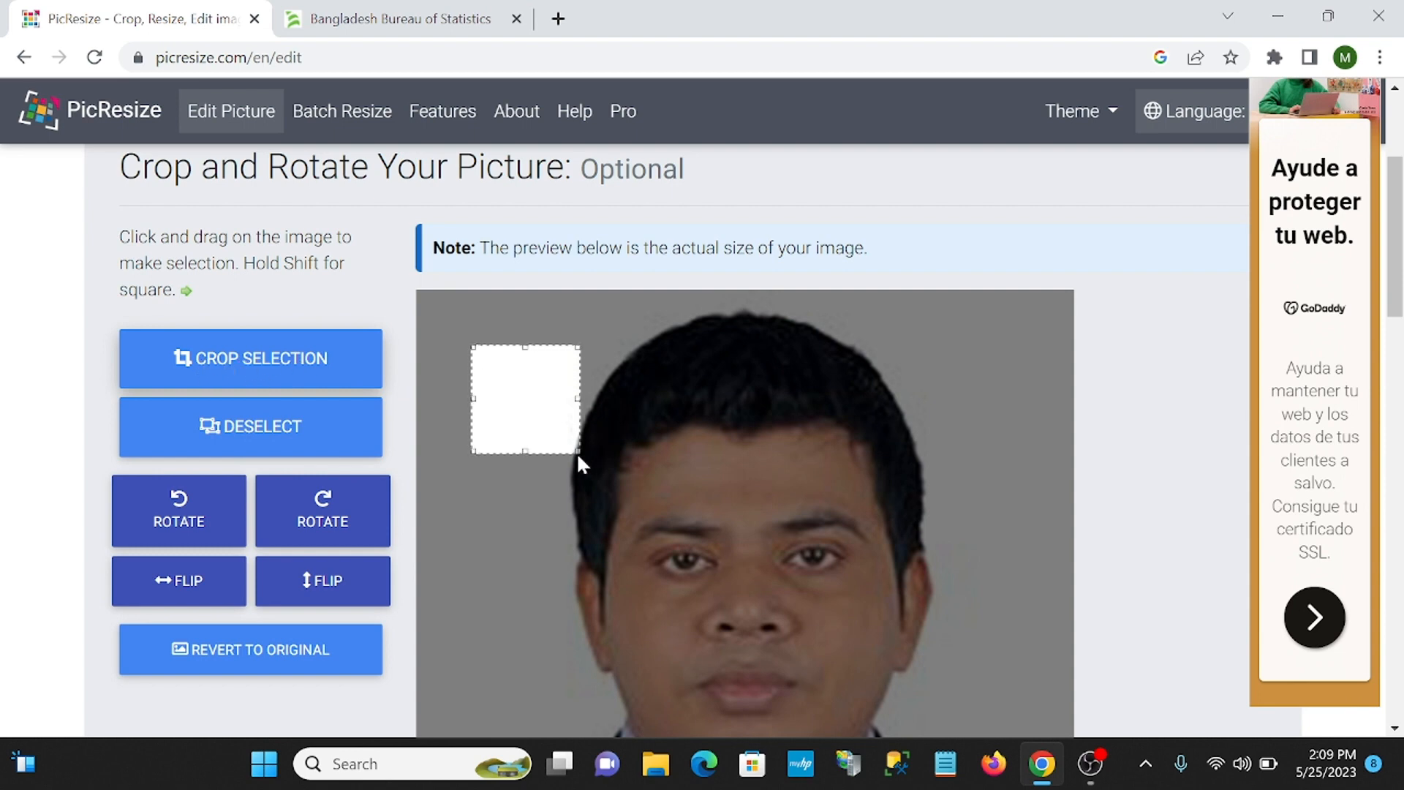
{"action": "left_click_drag", "start_coordinate": [578, 450], "coordinate": [1023, 665]}
{"action": "left_click_drag", "start_coordinate": [744, 345], "coordinate": [746, 292]}
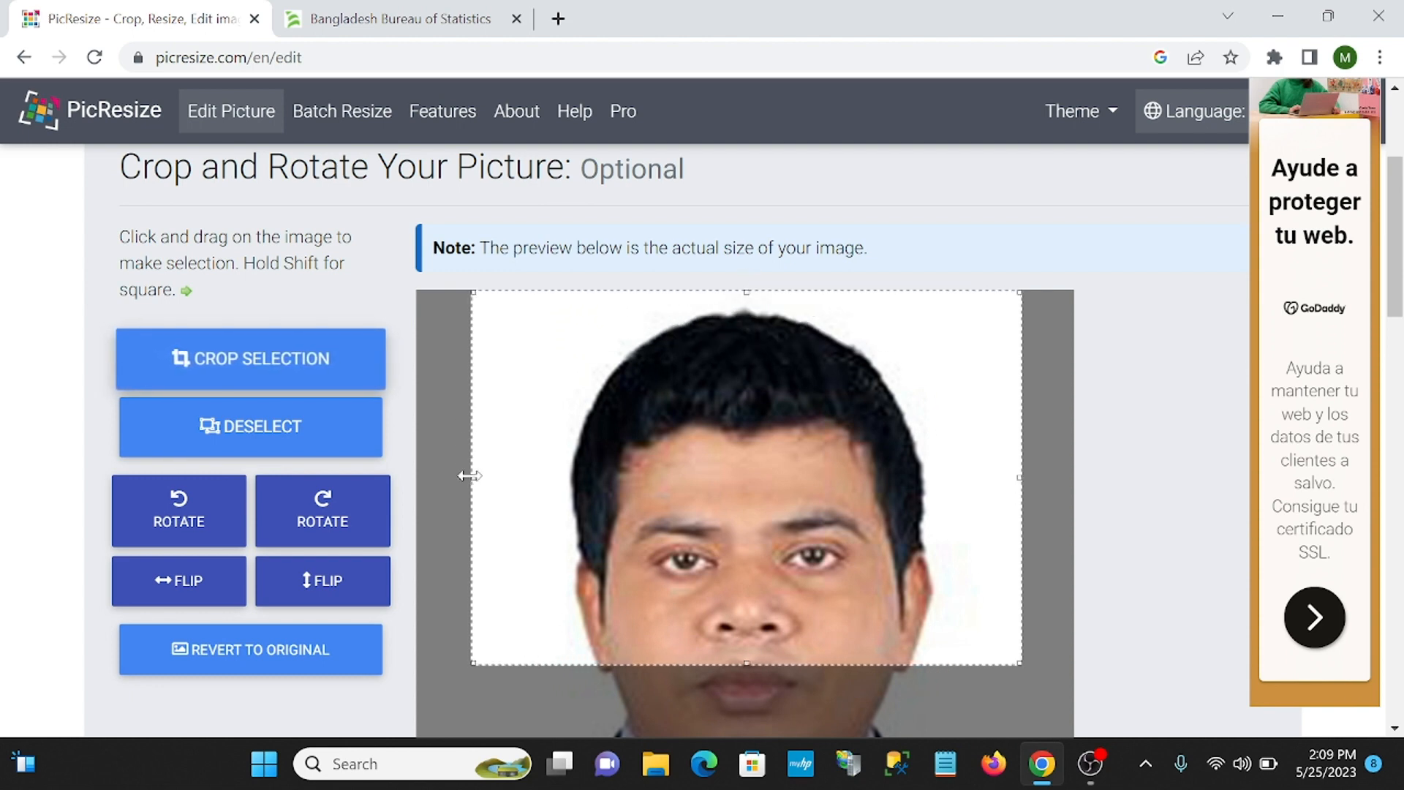
{"action": "left_click_drag", "start_coordinate": [464, 475], "coordinate": [418, 477]}
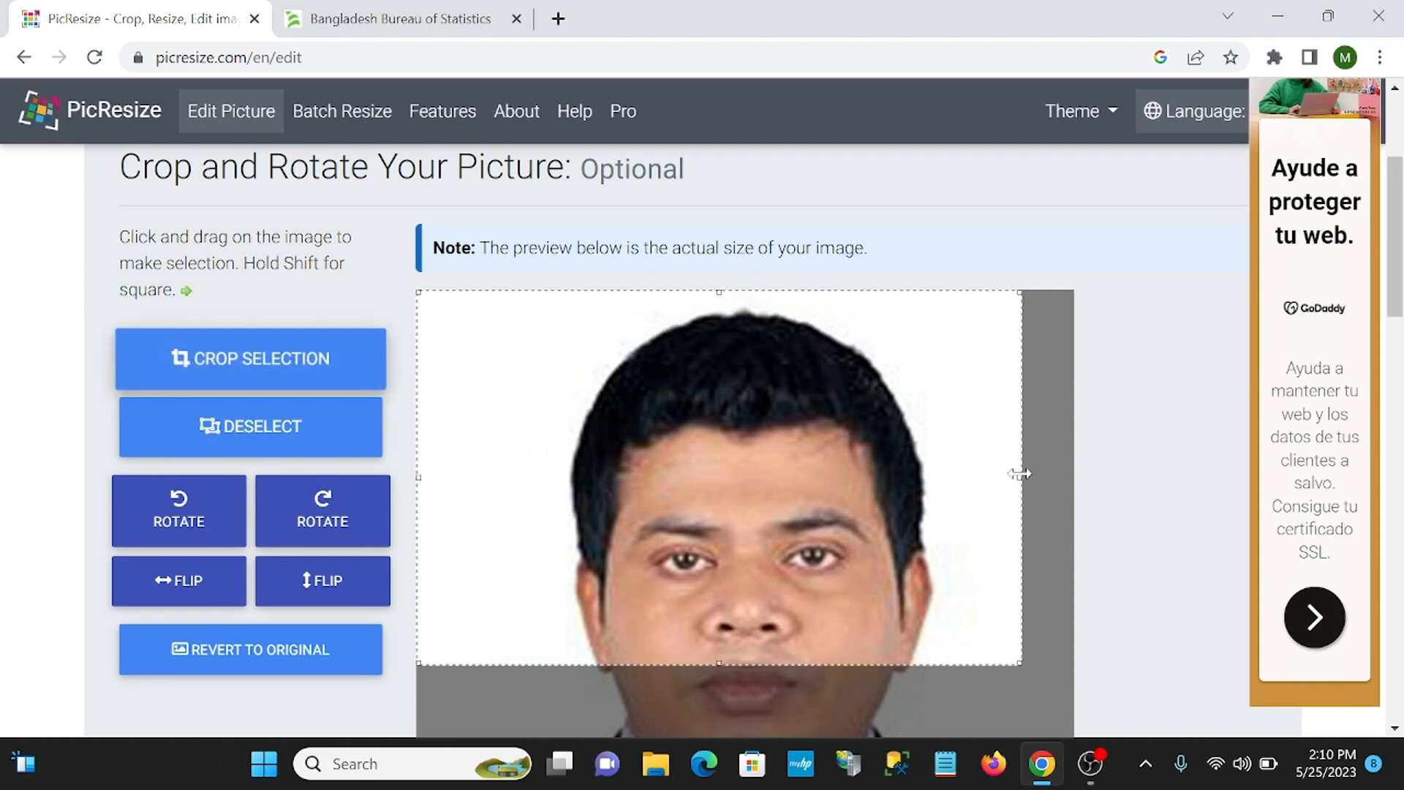
{"action": "left_click_drag", "start_coordinate": [1020, 477], "coordinate": [1073, 477]}
{"action": "scroll", "coordinate": [904, 445], "scroll_direction": "down", "scroll_amount": 5}
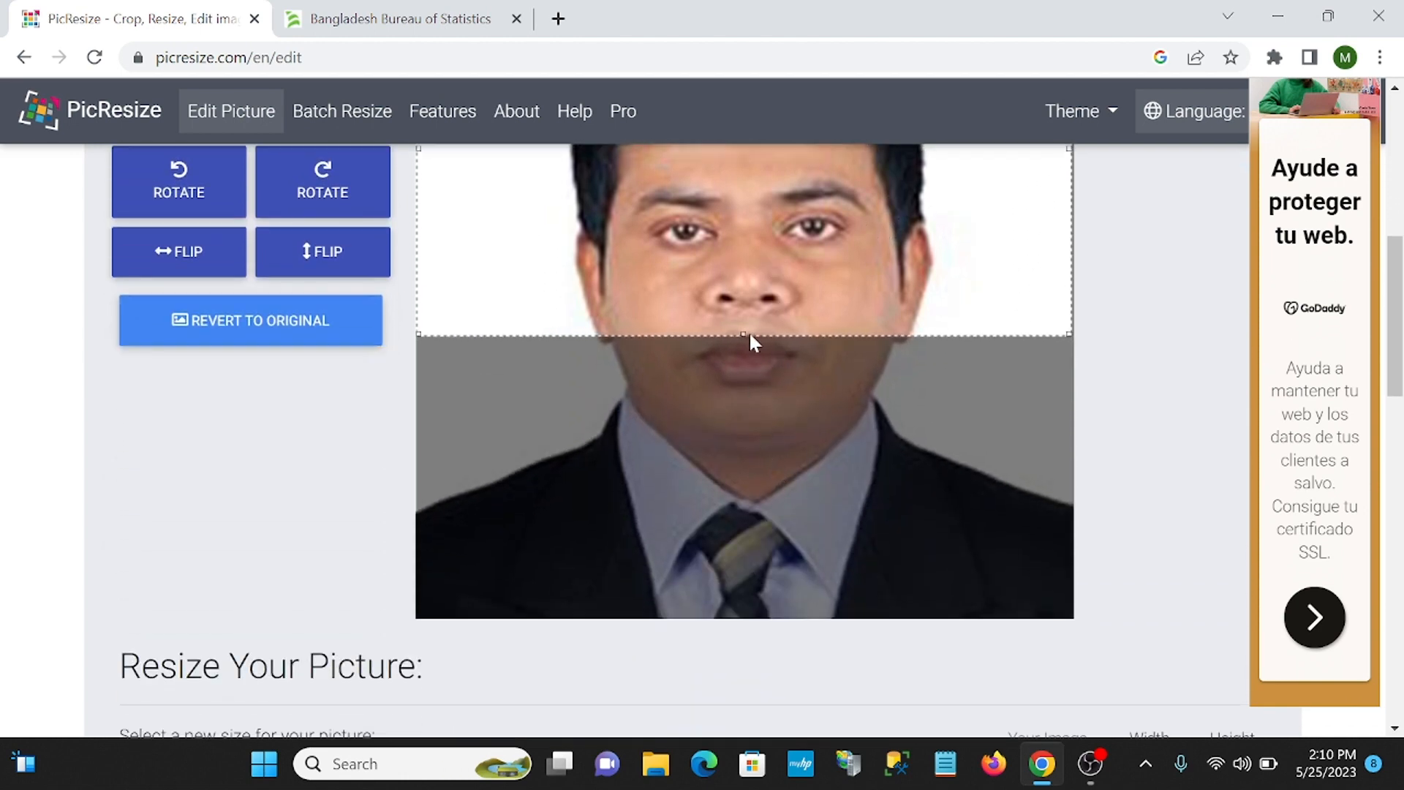
{"action": "left_click_drag", "start_coordinate": [743, 337], "coordinate": [753, 639]}
{"action": "scroll", "coordinate": [796, 459], "scroll_direction": "up", "scroll_amount": 2}
{"action": "scroll", "coordinate": [796, 458], "scroll_direction": "up", "scroll_amount": 2}
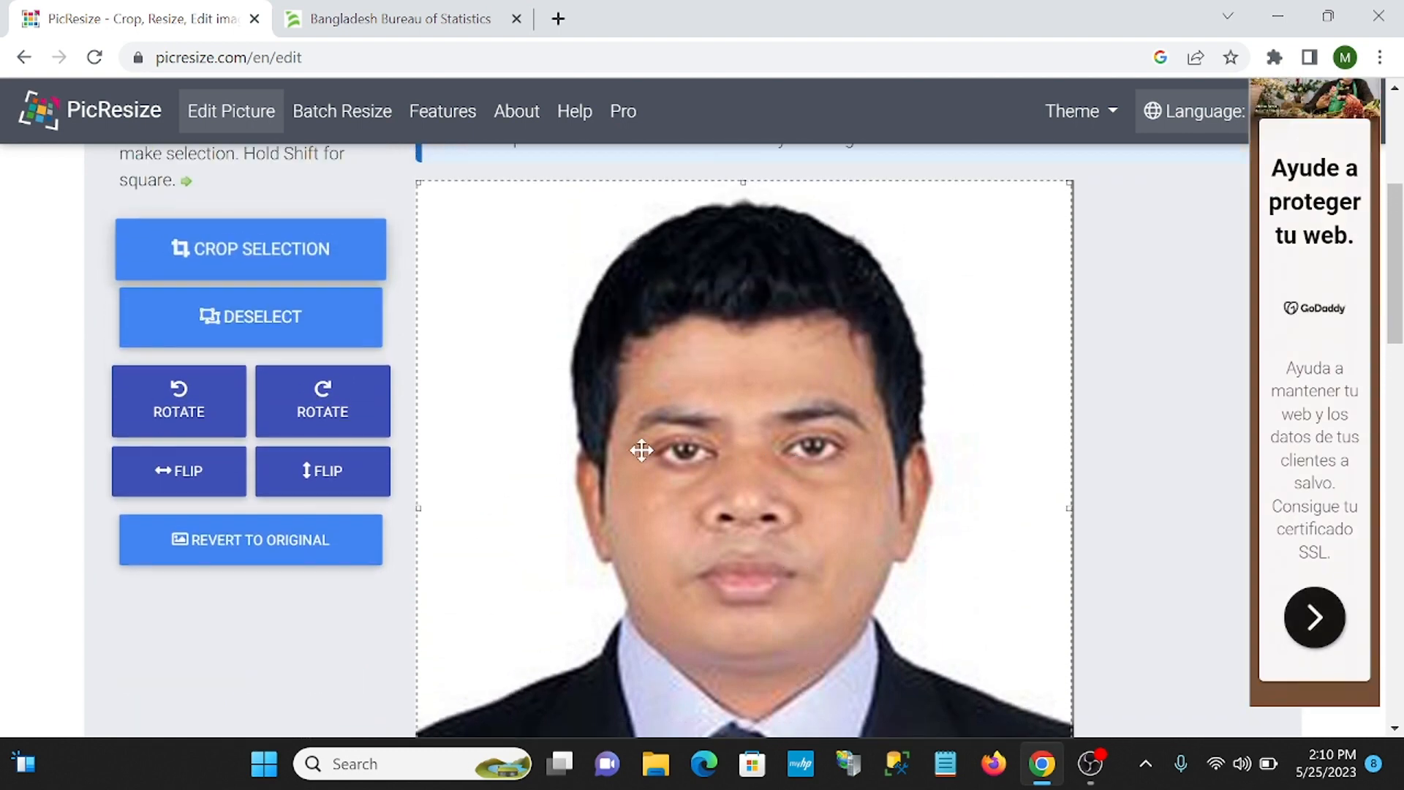
Set the picture's new size option to Custom Size.
{"action": "scroll", "coordinate": [722, 408], "scroll_direction": "down", "scroll_amount": 6}
{"action": "scroll", "coordinate": [724, 407], "scroll_direction": "down", "scroll_amount": 3}
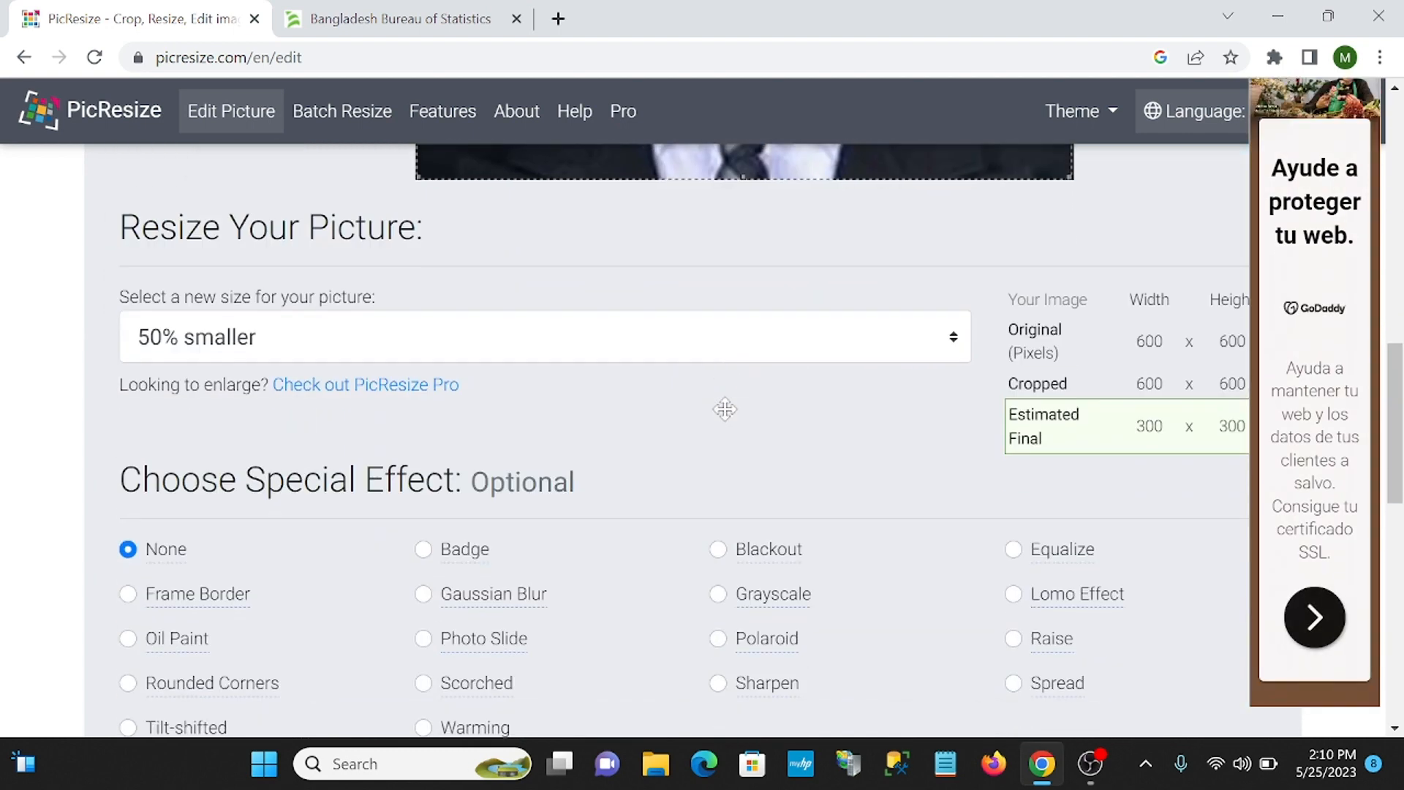
{"action": "scroll", "coordinate": [410, 399], "scroll_direction": "up", "scroll_amount": 6}
{"action": "scroll", "coordinate": [417, 390], "scroll_direction": "down", "scroll_amount": 4}
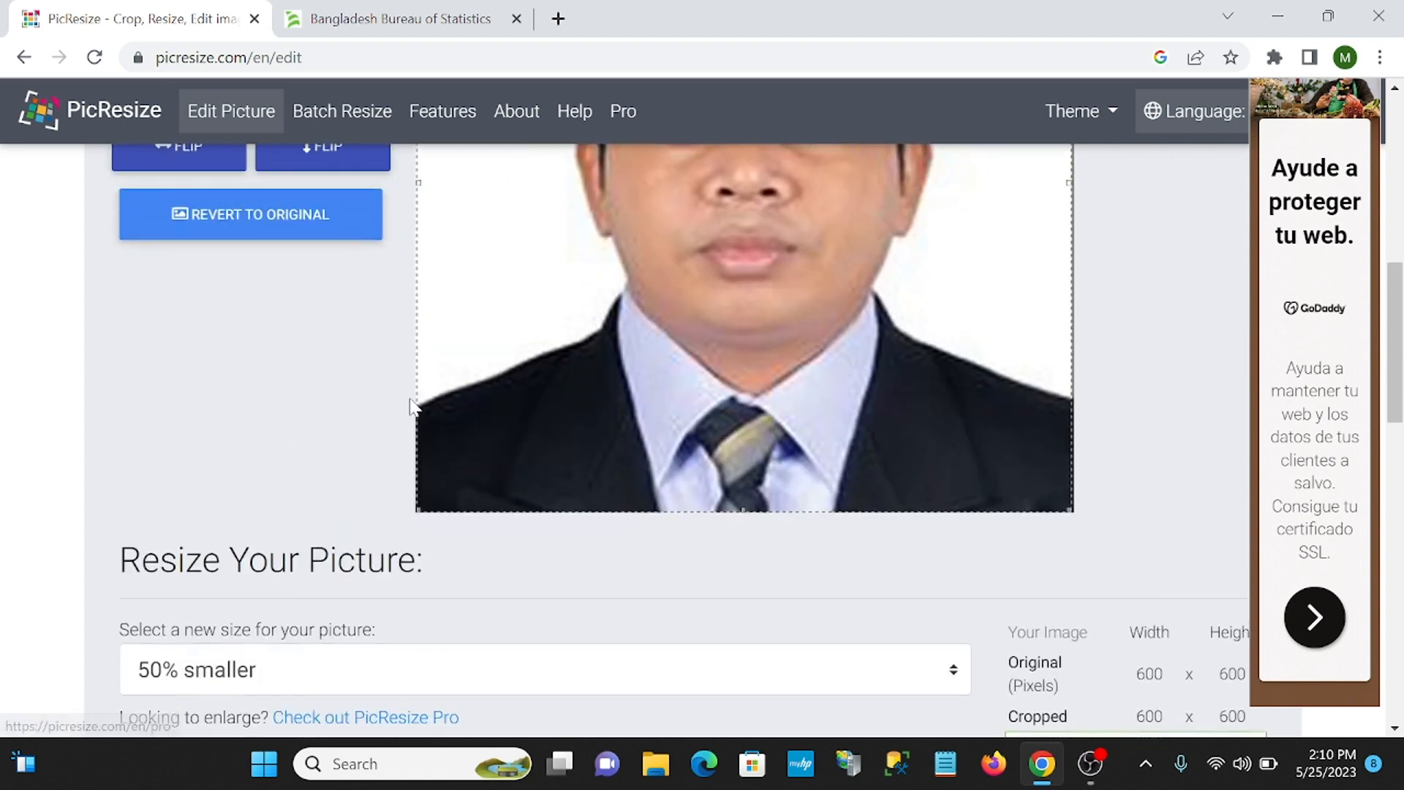
{"action": "scroll", "coordinate": [417, 390], "scroll_direction": "down", "scroll_amount": 2}
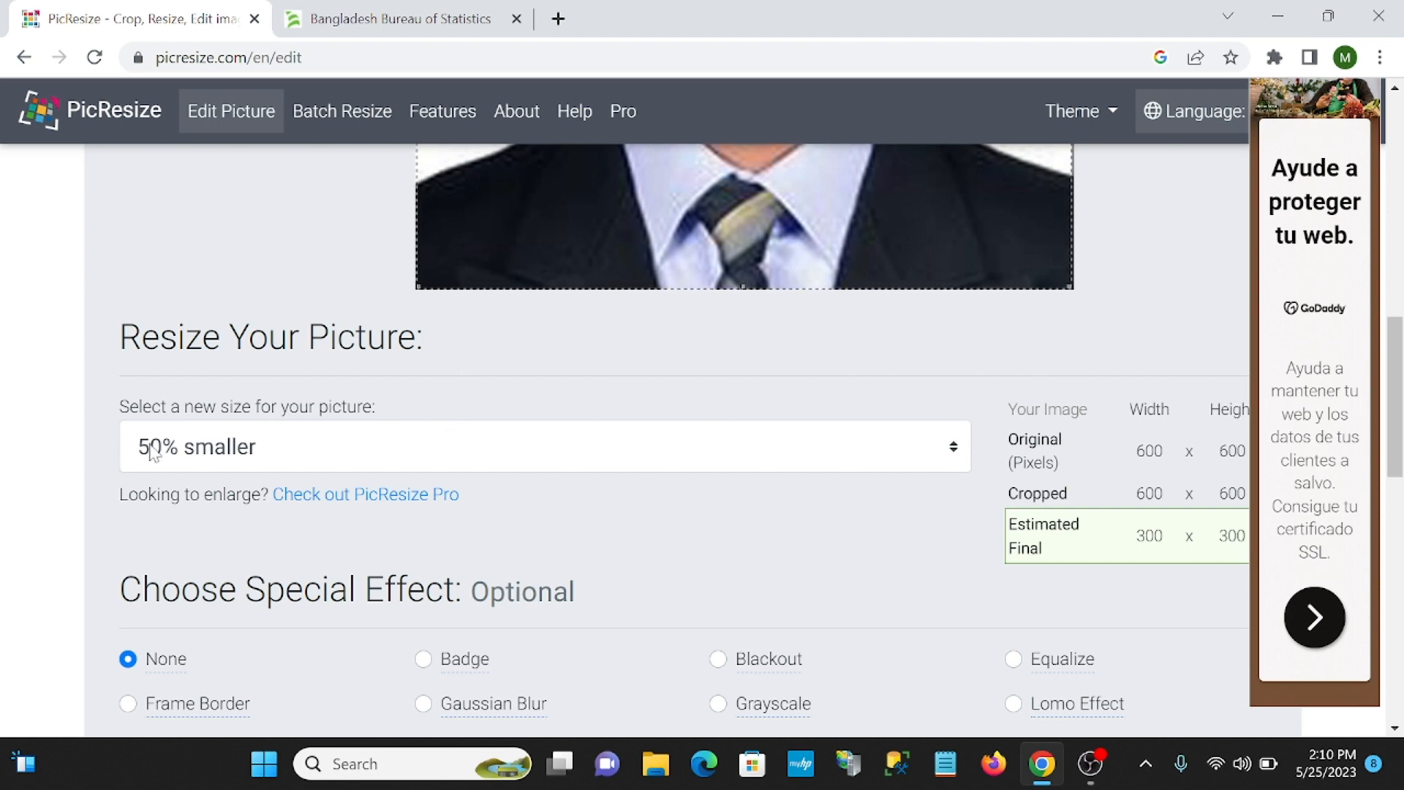
{"action": "left_click", "coordinate": [955, 455]}
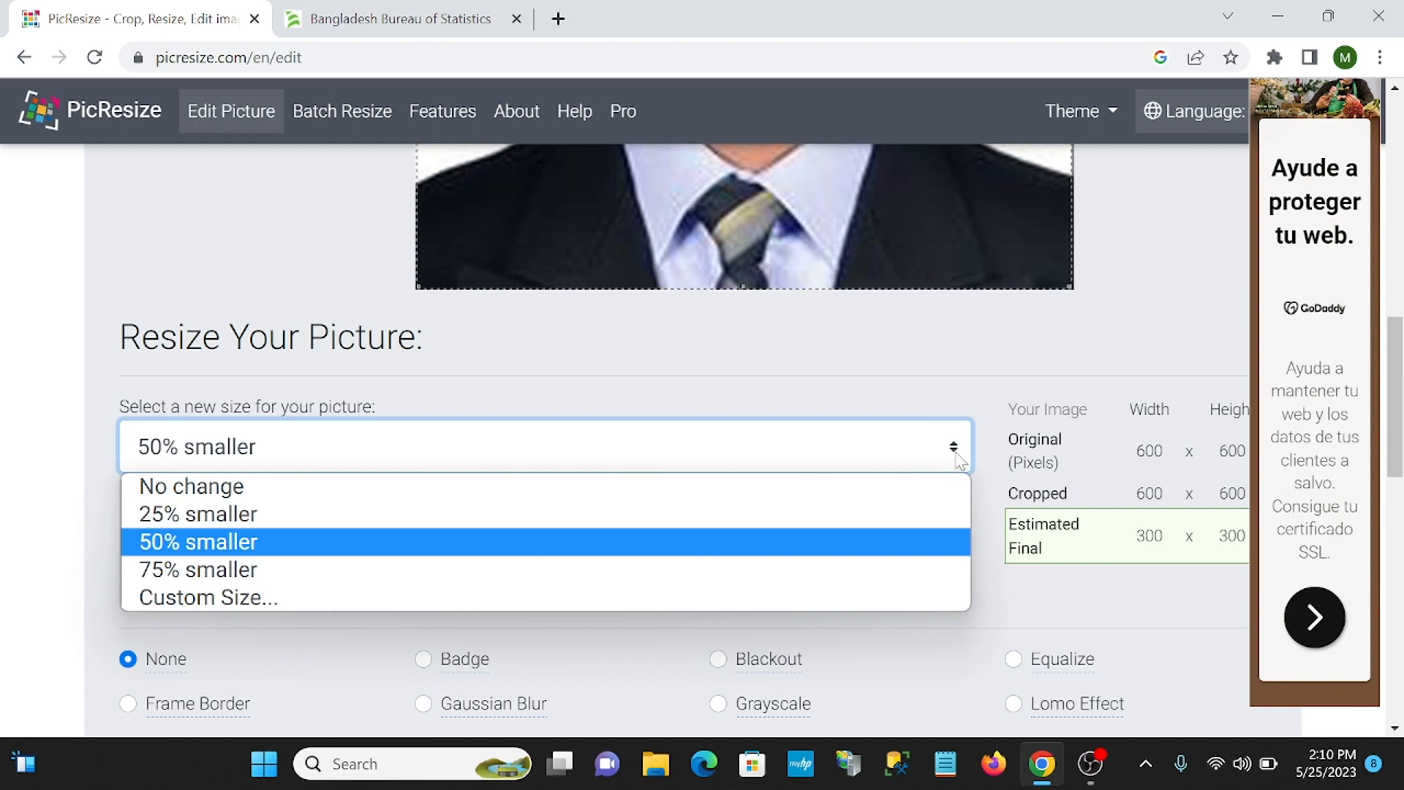
{"action": "left_click", "coordinate": [300, 594]}
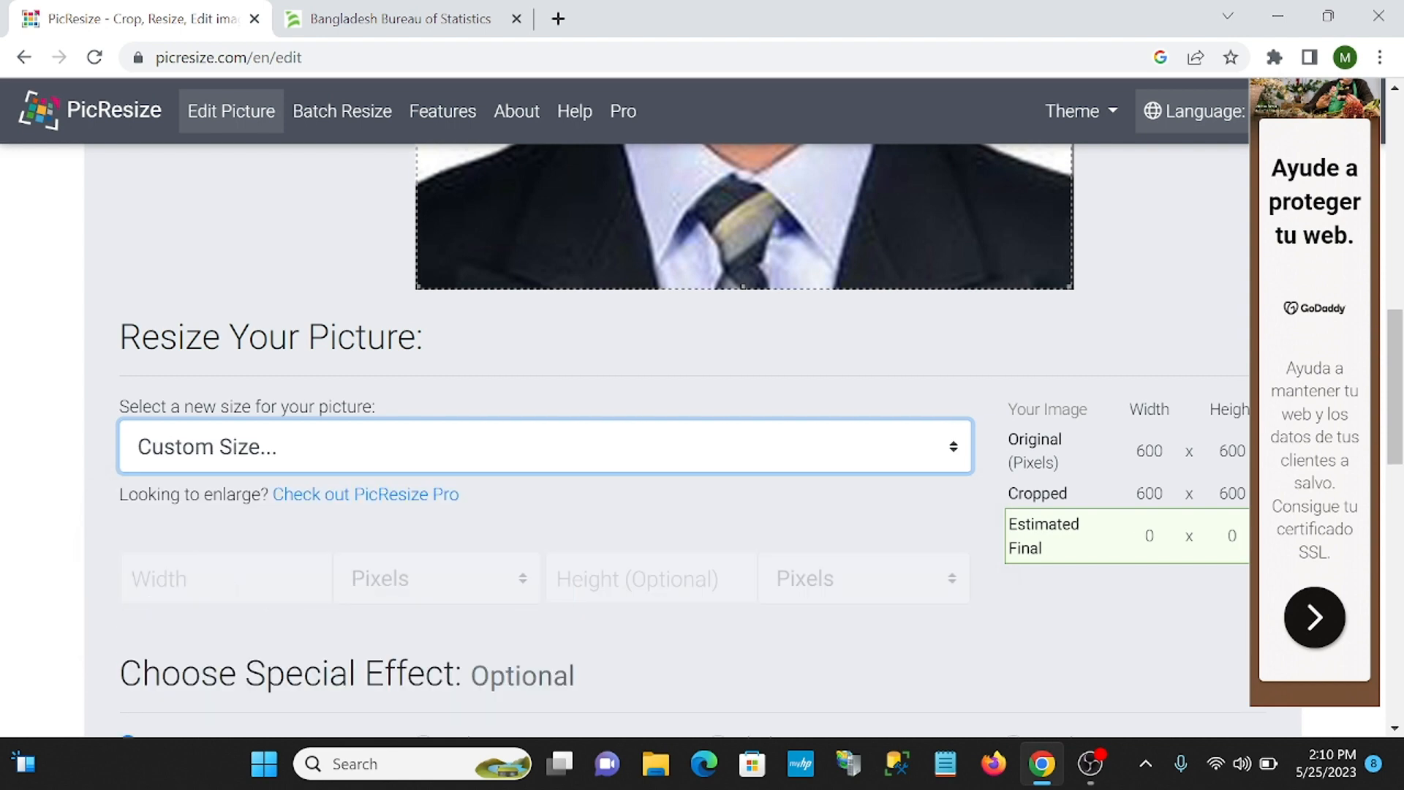
Enter a custom width of 300 pixels and a height of 300 pixels for the portrait.
{"action": "scroll", "coordinate": [477, 490], "scroll_direction": "down", "scroll_amount": 1}
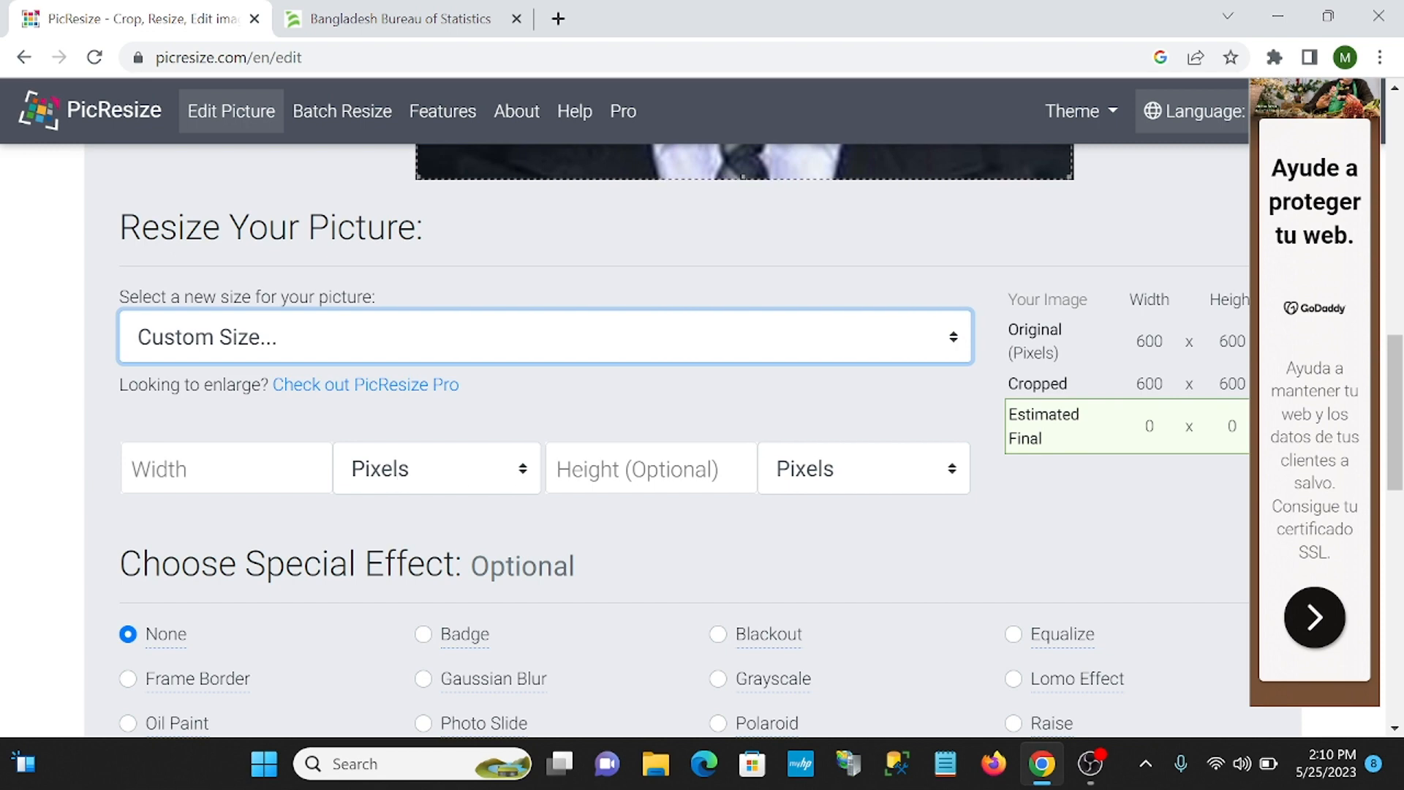
{"action": "left_click", "coordinate": [410, 469]}
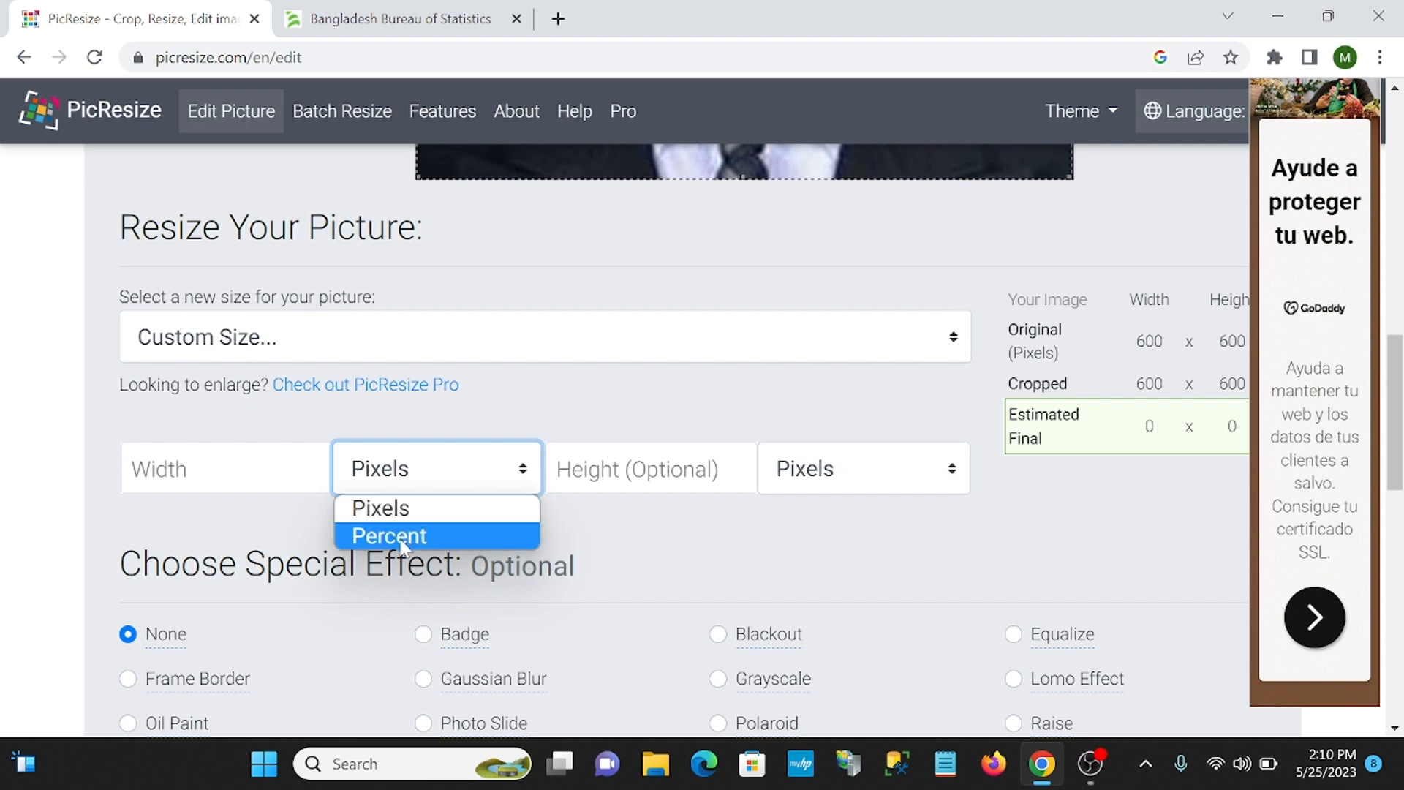
{"action": "left_click", "coordinate": [219, 469]}
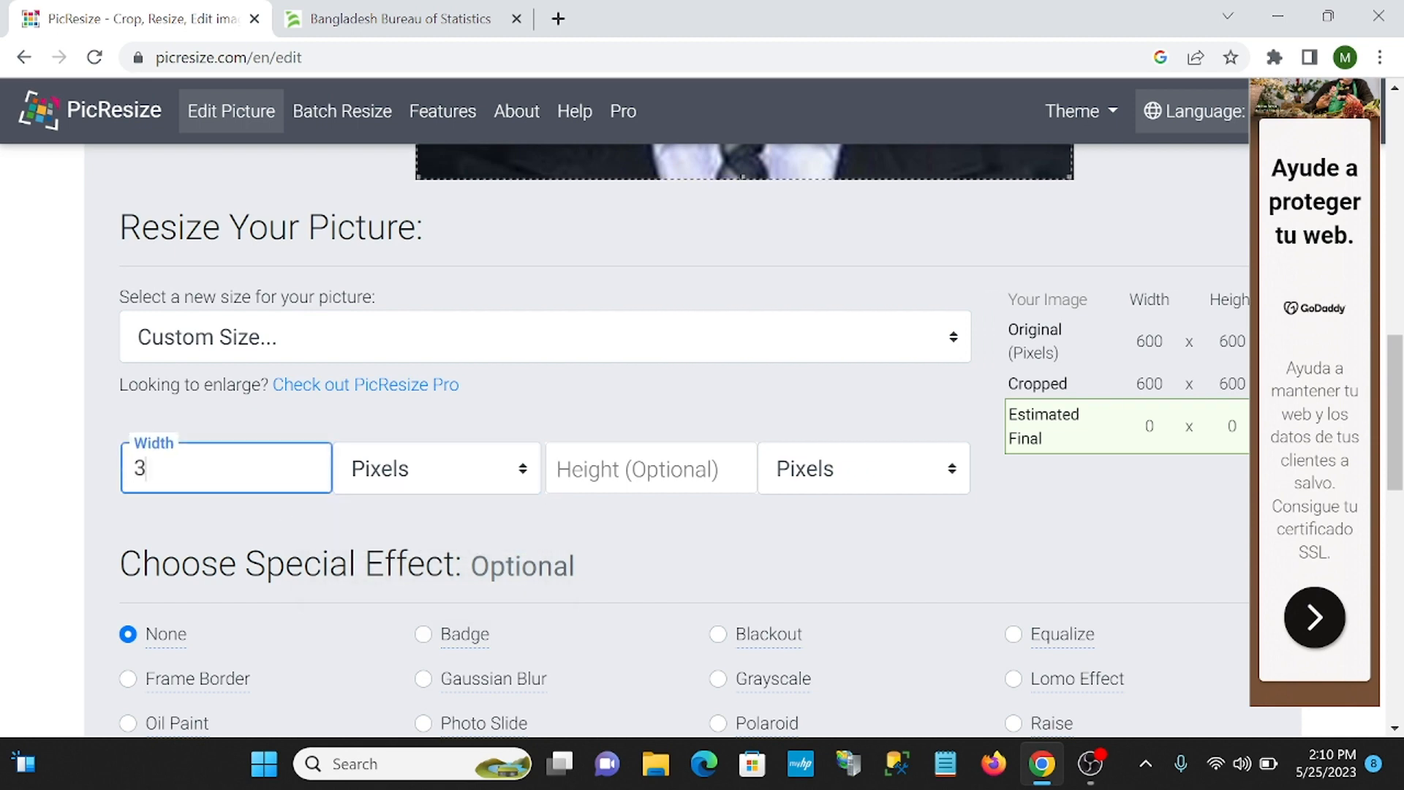
{"action": "type", "text": "300"}
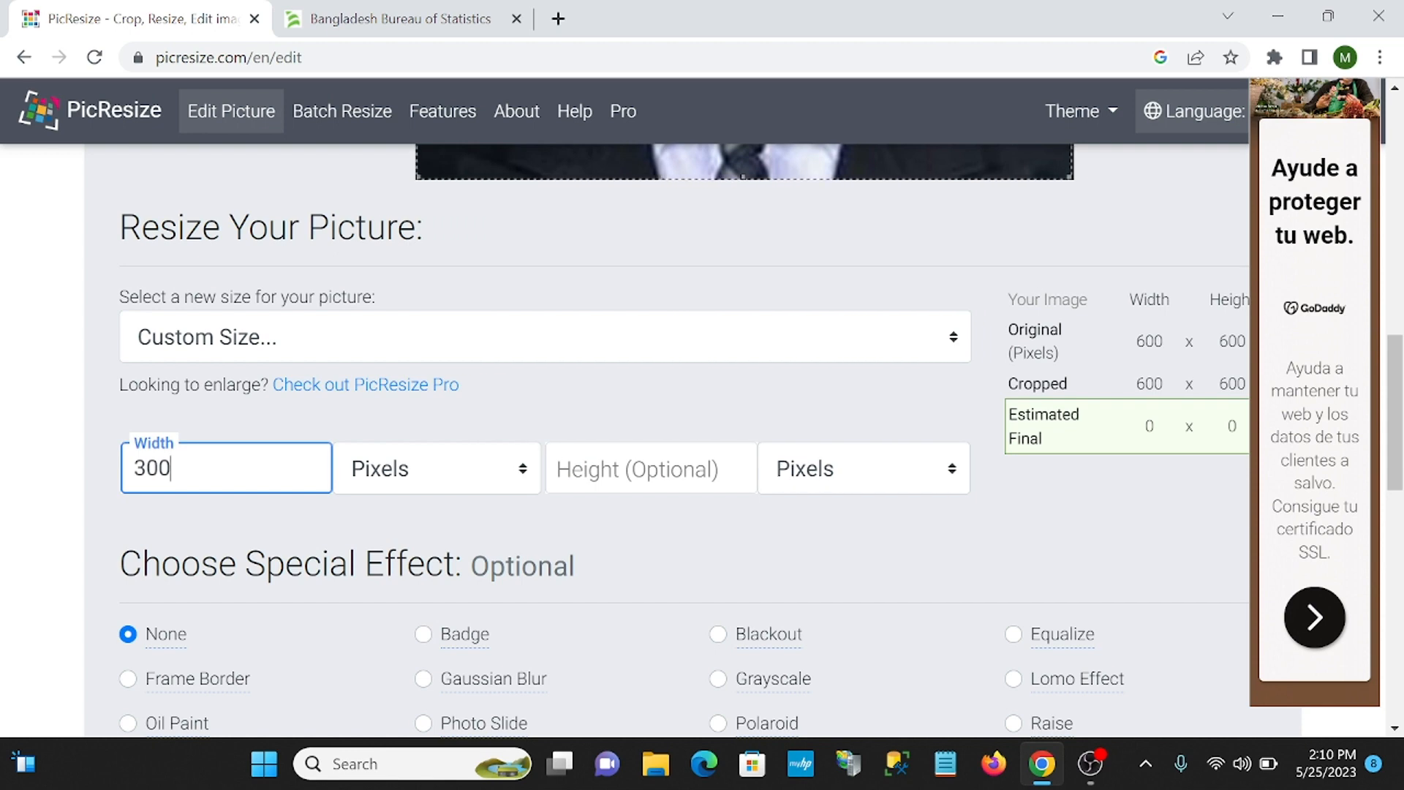
{"action": "left_click", "coordinate": [651, 469]}
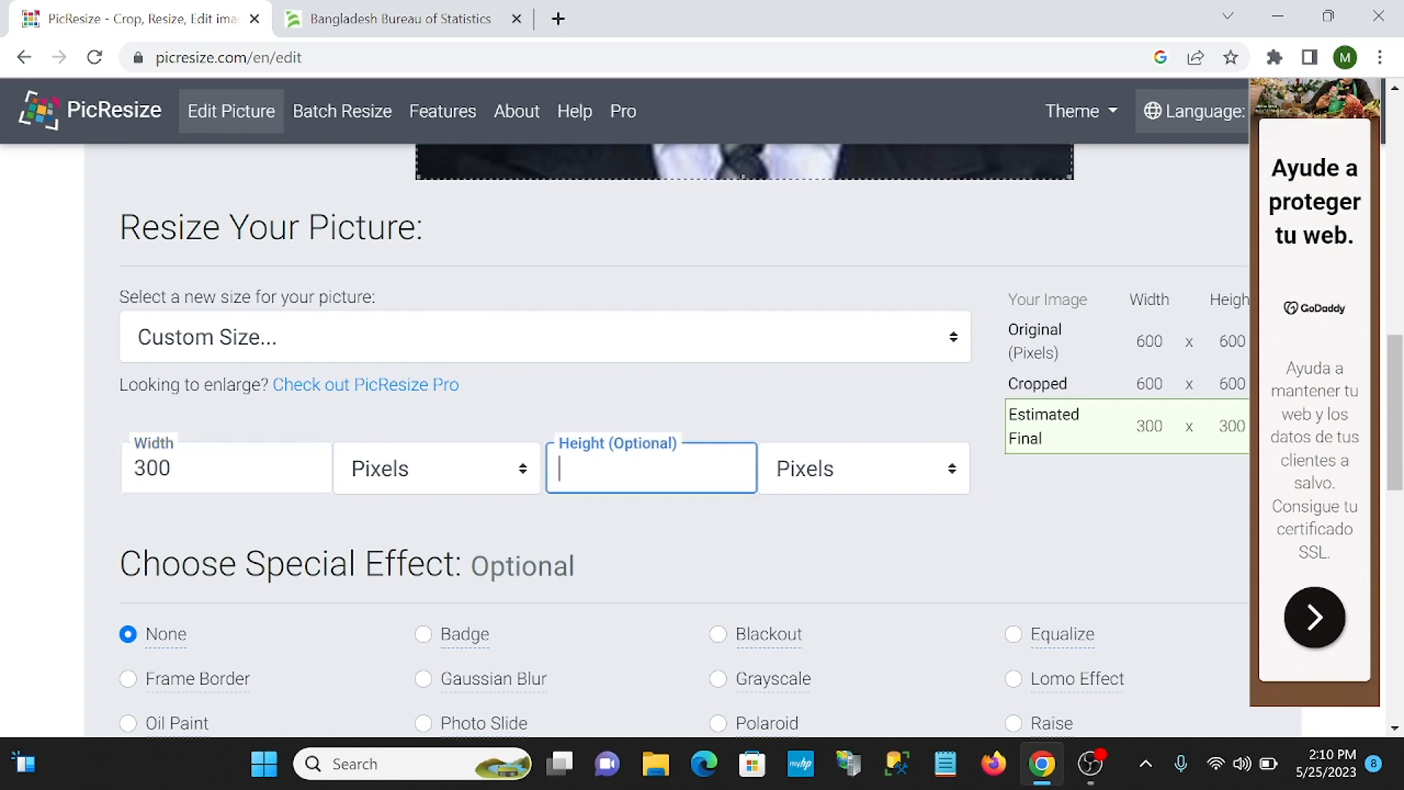
{"action": "type", "text": "300"}
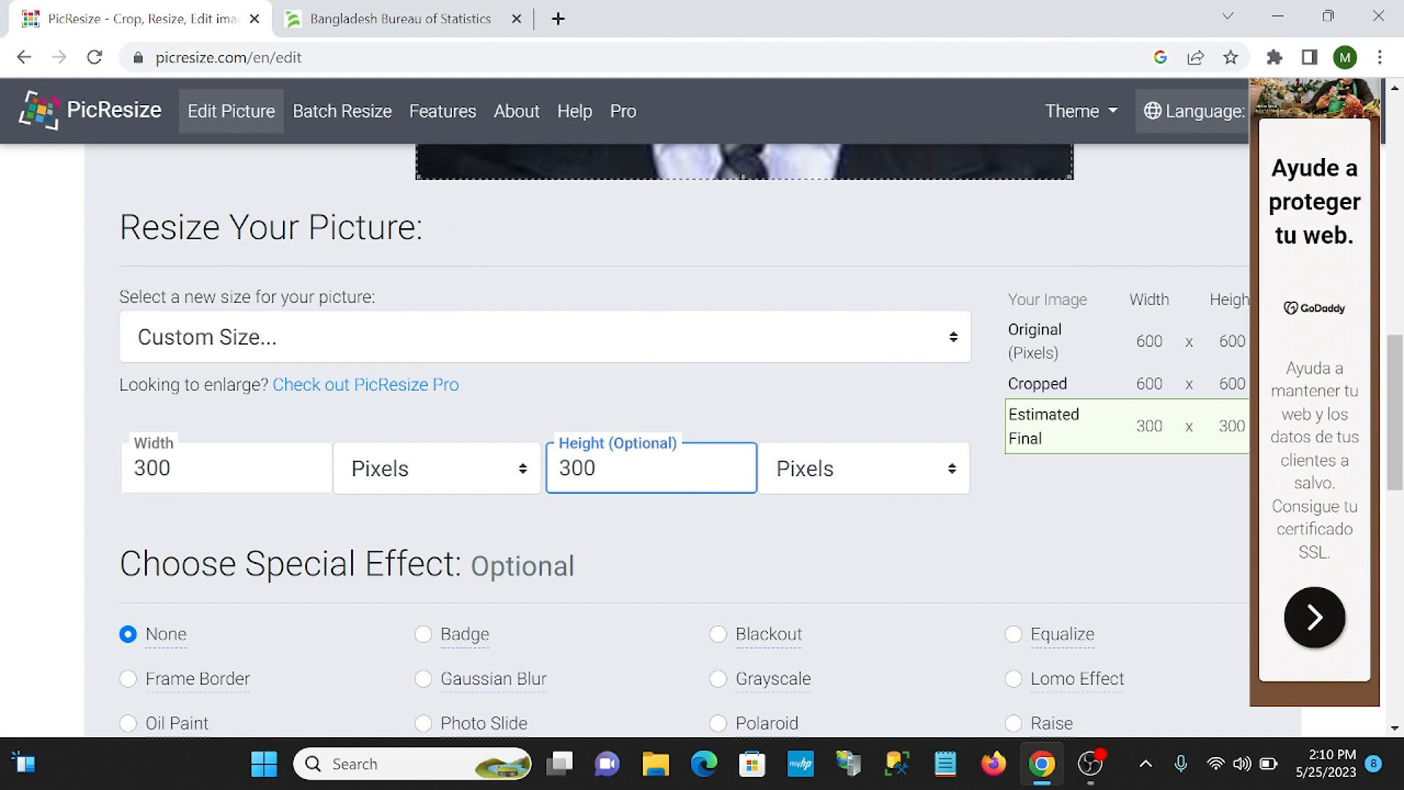
Choose JPG as the image file format for saving the resized portrait.
{"action": "scroll", "coordinate": [753, 502], "scroll_direction": "down", "scroll_amount": 4}
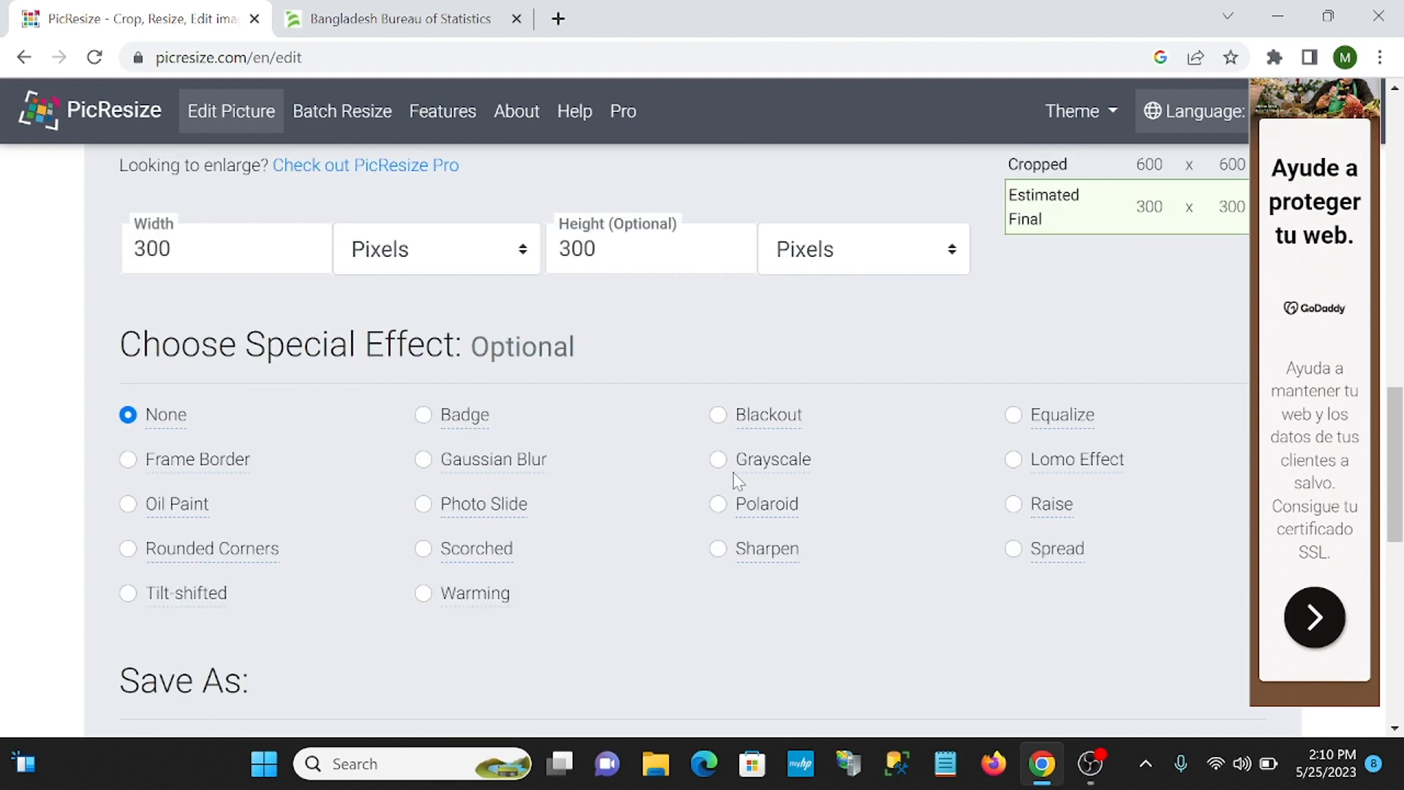
{"action": "scroll", "coordinate": [738, 481], "scroll_direction": "down", "scroll_amount": 1}
{"action": "scroll", "coordinate": [738, 480], "scroll_direction": "down", "scroll_amount": 1}
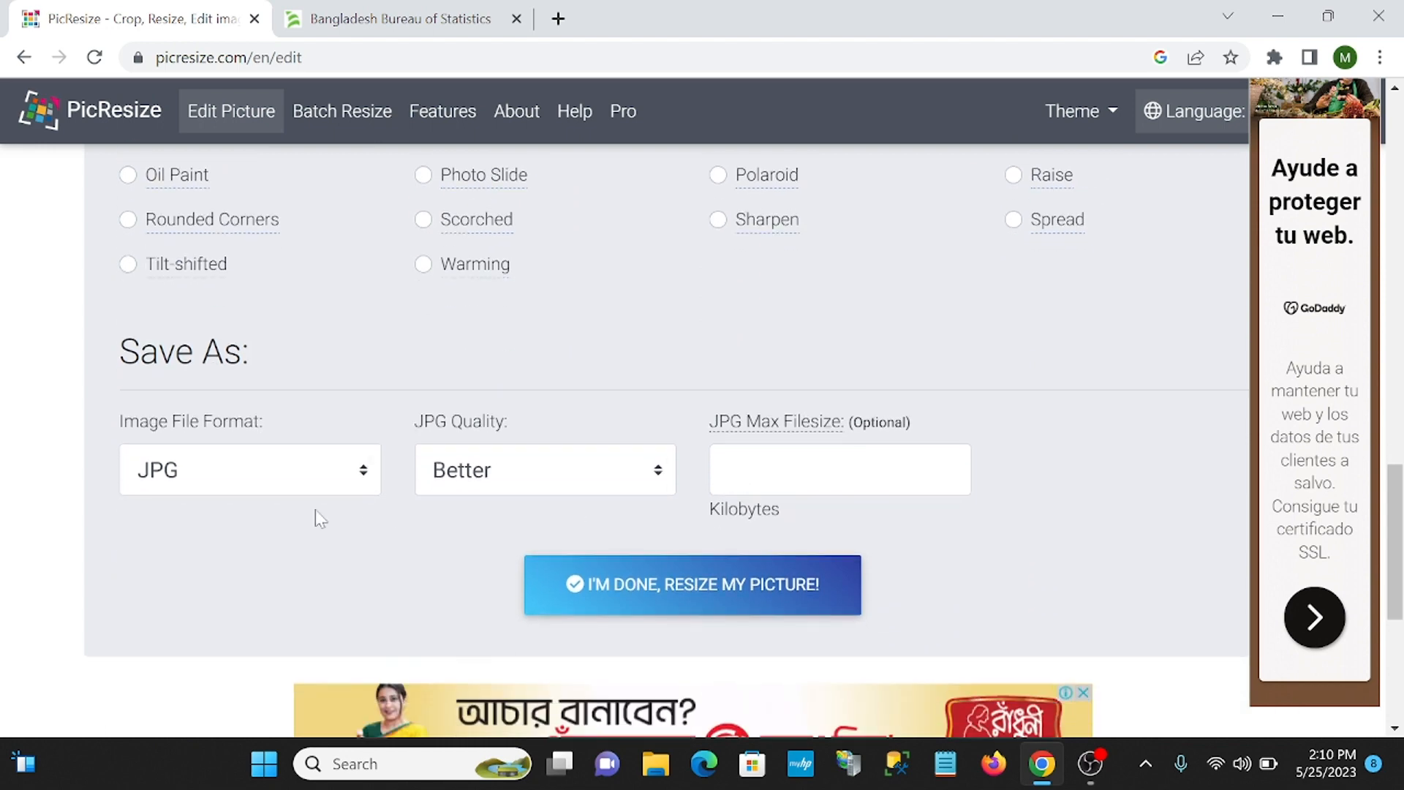
{"action": "left_click", "coordinate": [360, 483]}
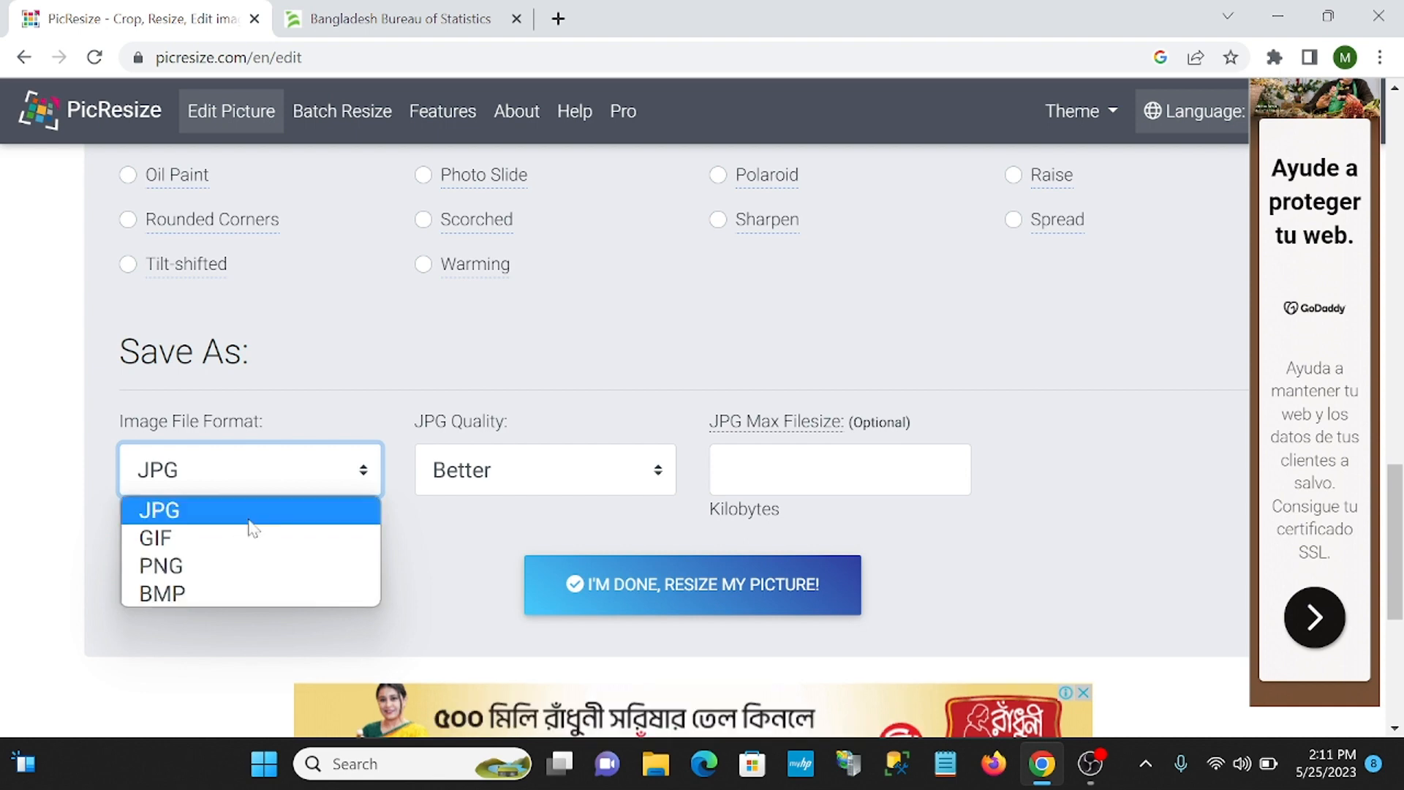
{"action": "left_click", "coordinate": [214, 512]}
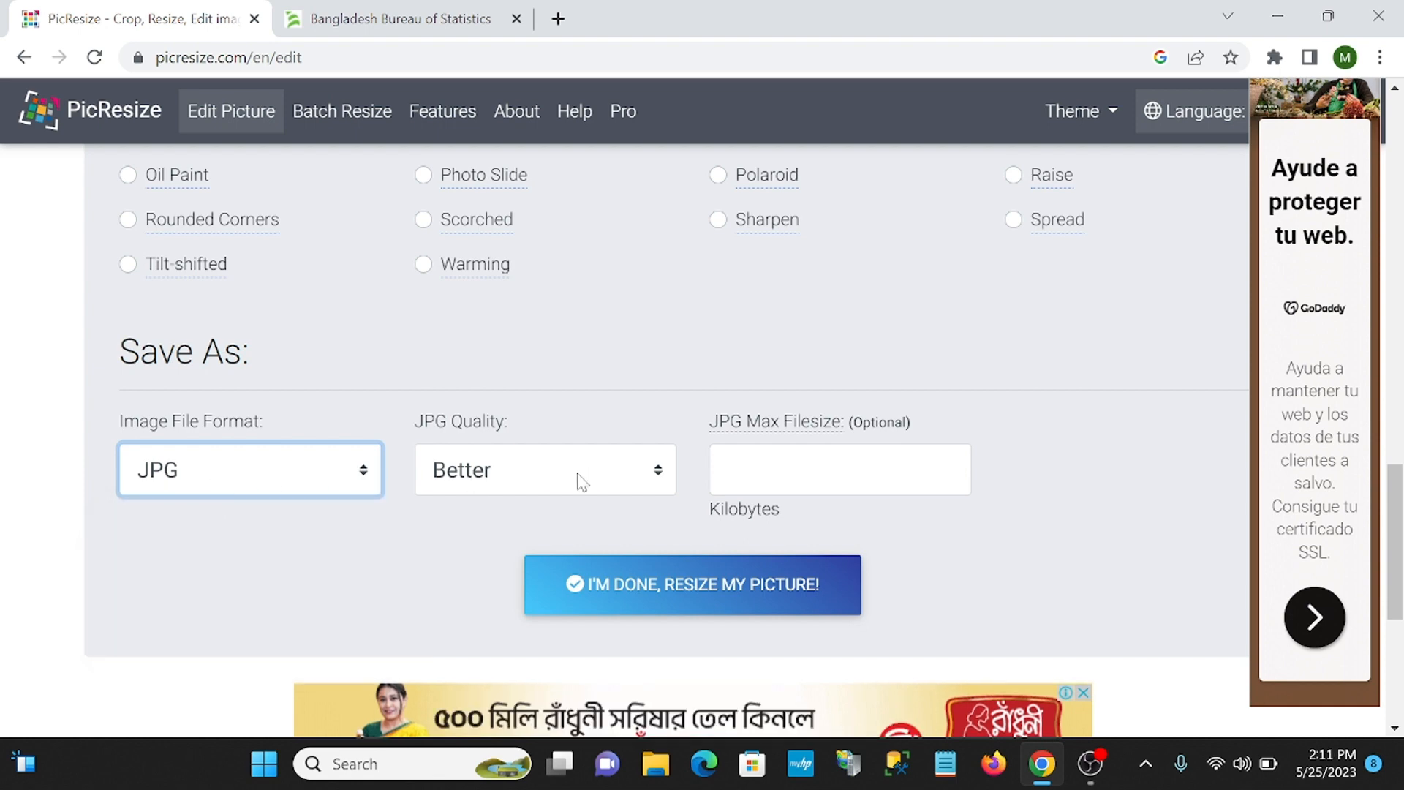
Recheck the photo size limit on the validator page, and resize the picture with a JPG maximum file size of 85 kilobytes.
{"action": "mouse_move", "coordinate": [739, 431]}
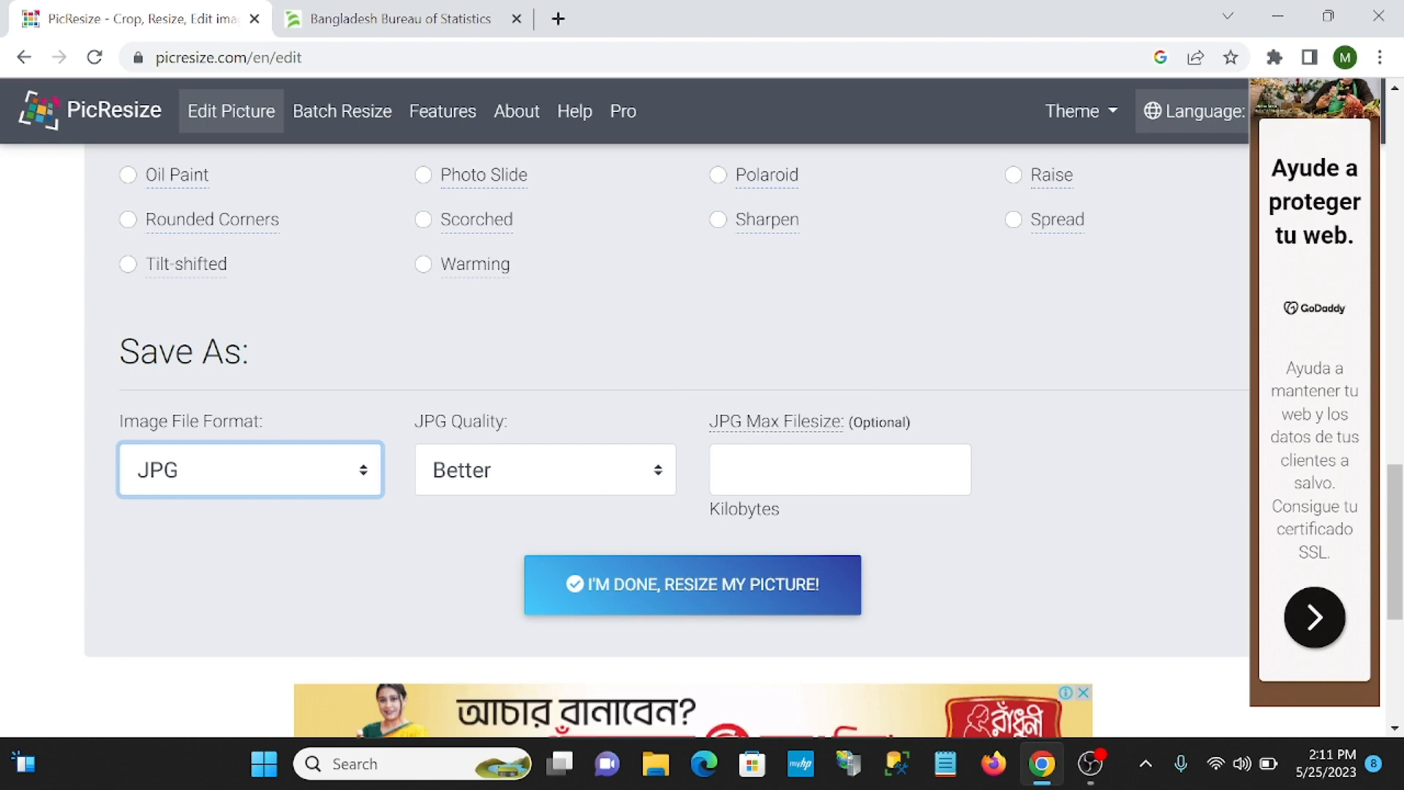
{"action": "left_click", "coordinate": [746, 469]}
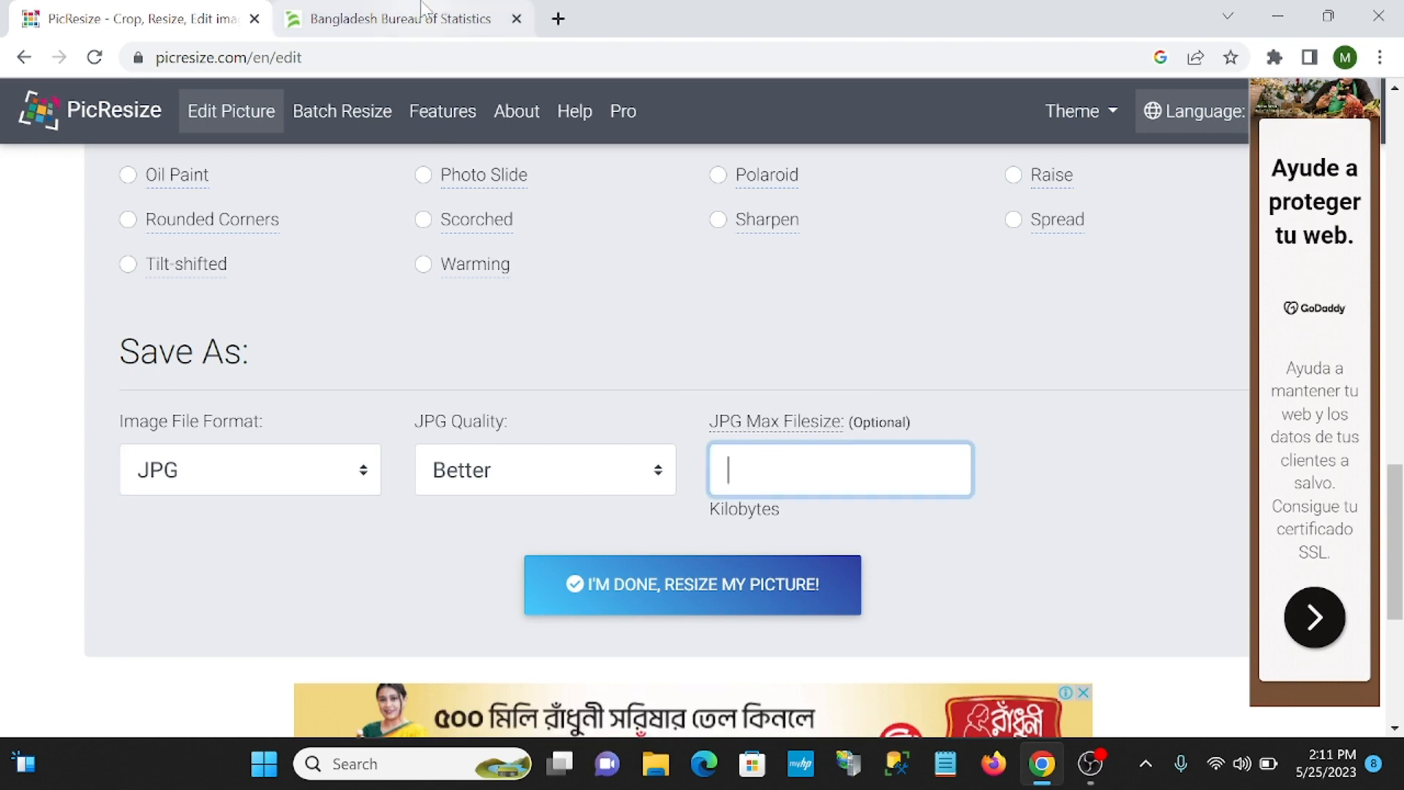
{"action": "left_click", "coordinate": [419, 20]}
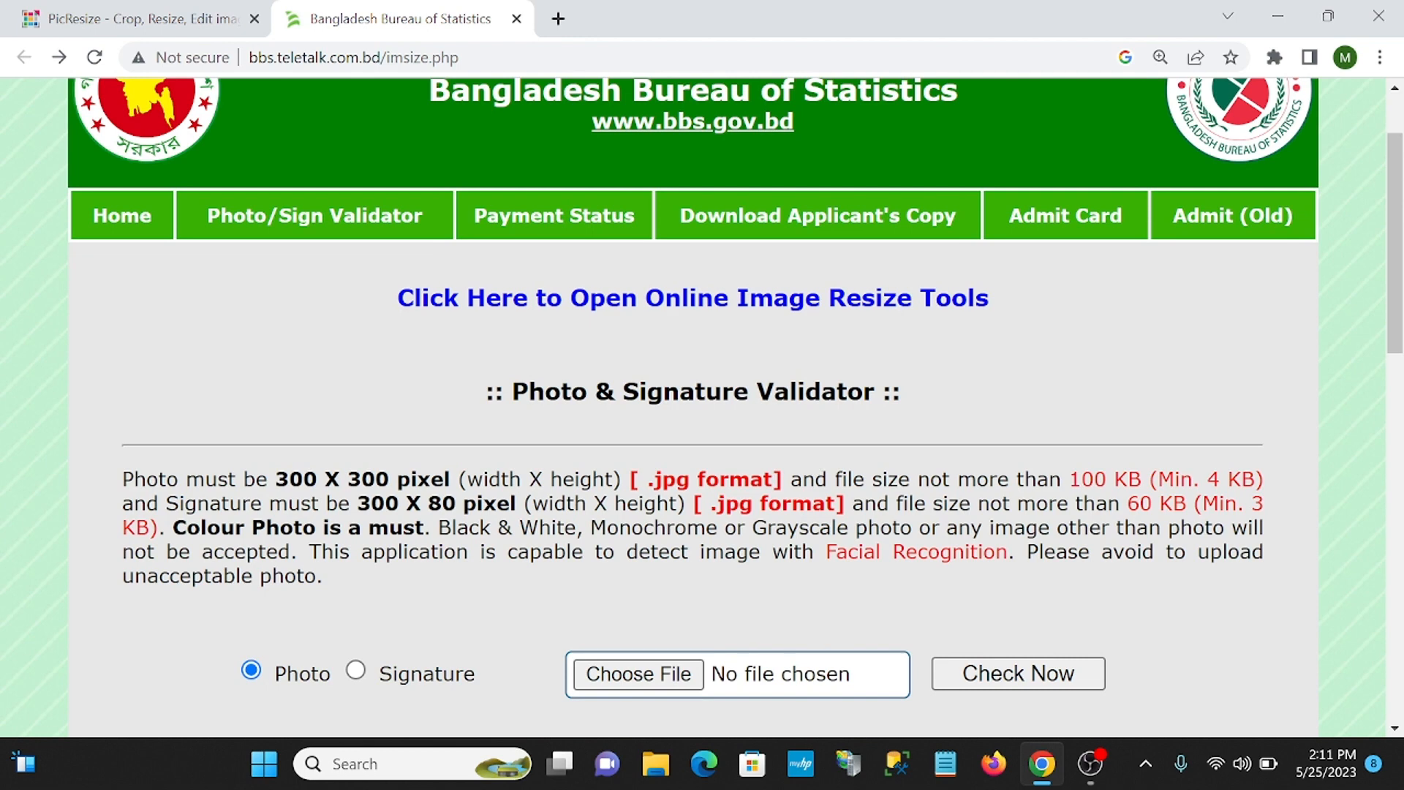
{"action": "left_click", "coordinate": [186, 22]}
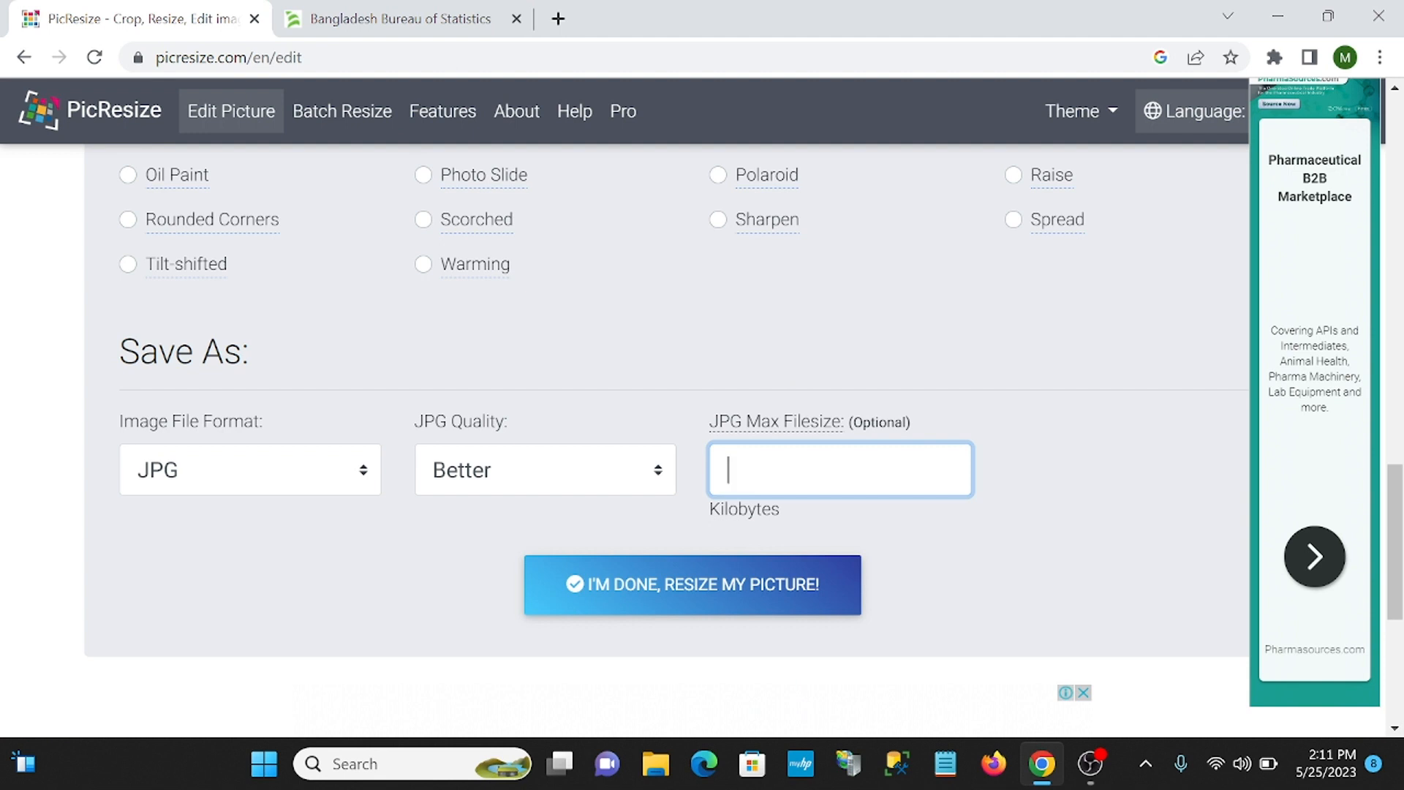
{"action": "type", "text": "85"}
{"action": "left_click", "coordinate": [711, 594]}
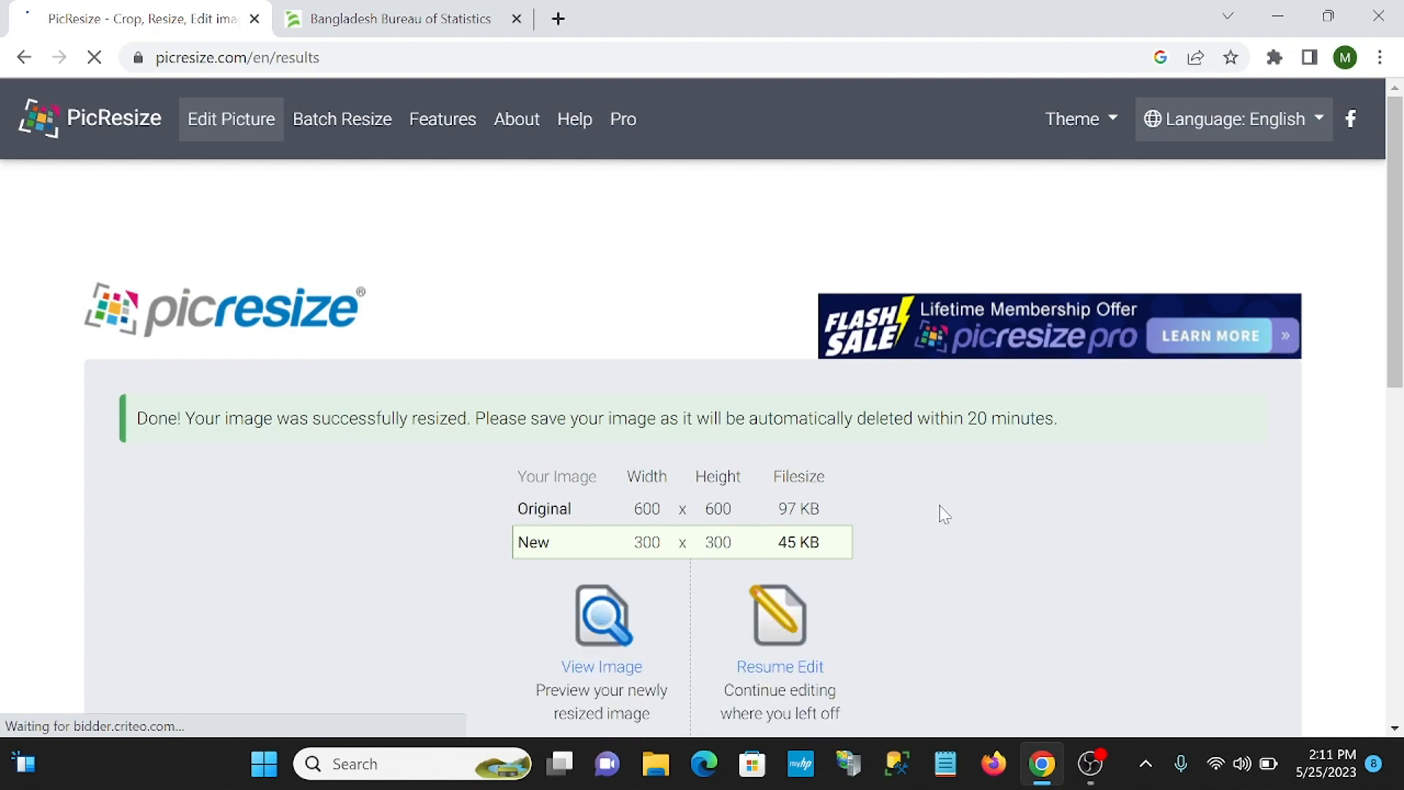
Review the resize results and open the preview of the newly resized portrait.
{"action": "scroll", "coordinate": [899, 516], "scroll_direction": "down", "scroll_amount": 2}
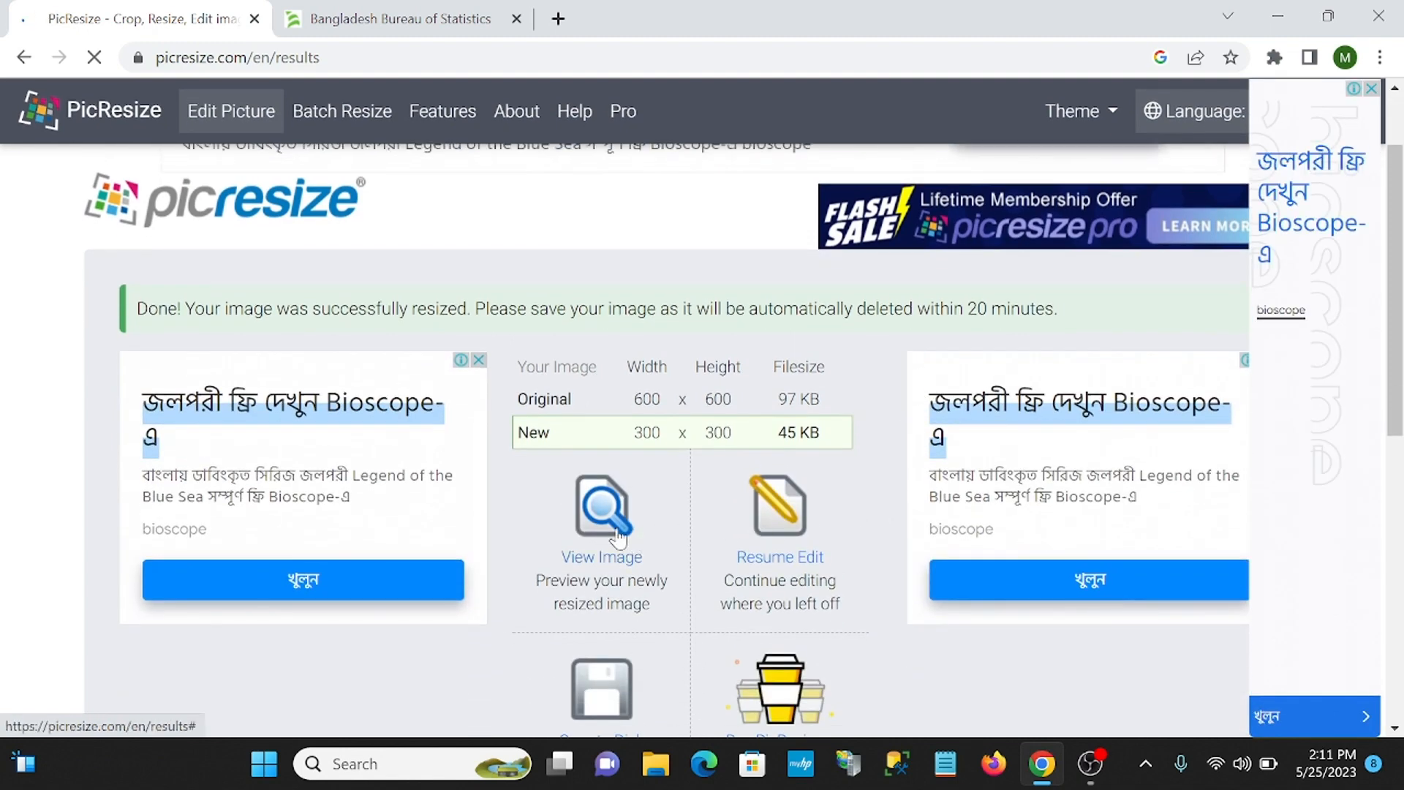
{"action": "scroll", "coordinate": [642, 519], "scroll_direction": "down", "scroll_amount": 3}
{"action": "scroll", "coordinate": [644, 523], "scroll_direction": "up", "scroll_amount": 1}
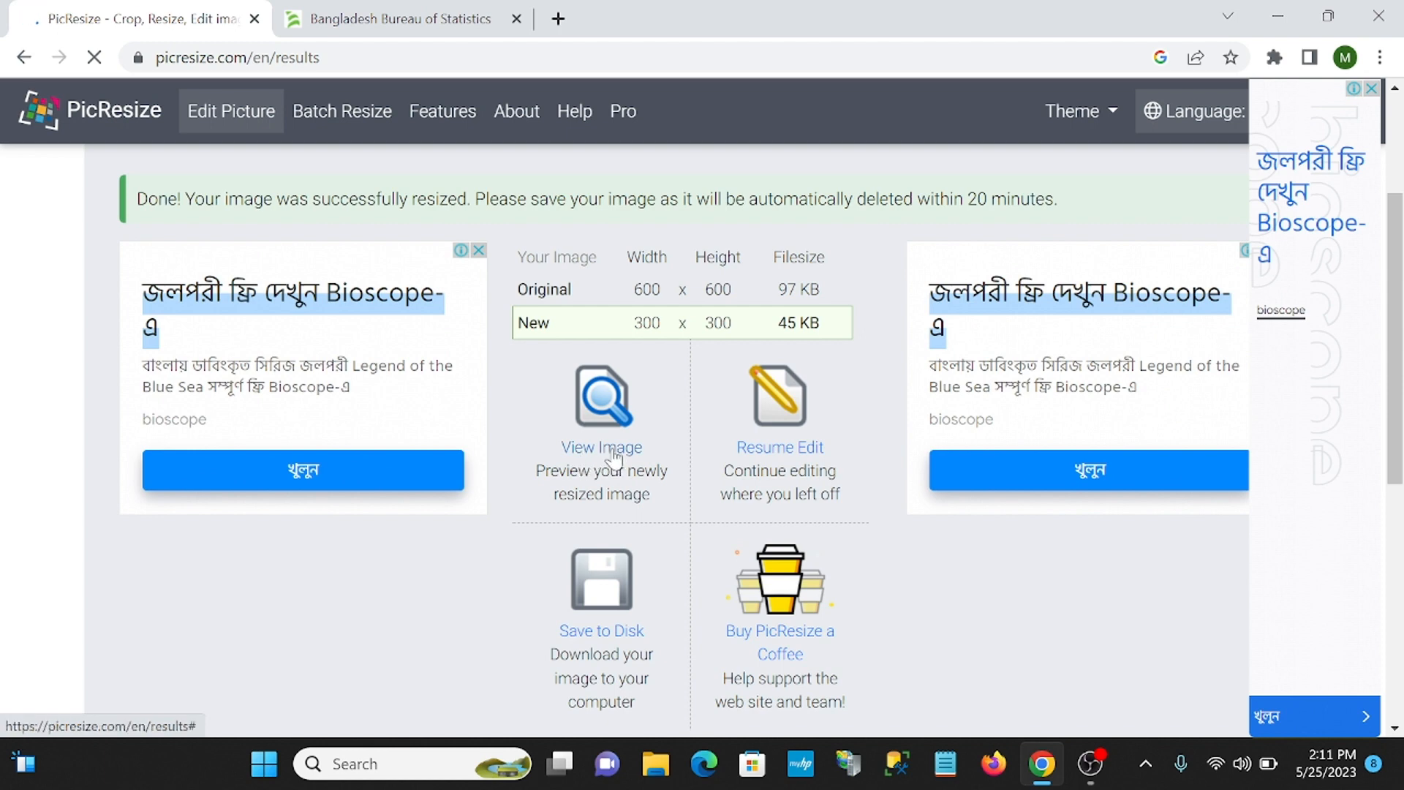
{"action": "left_click", "coordinate": [606, 411]}
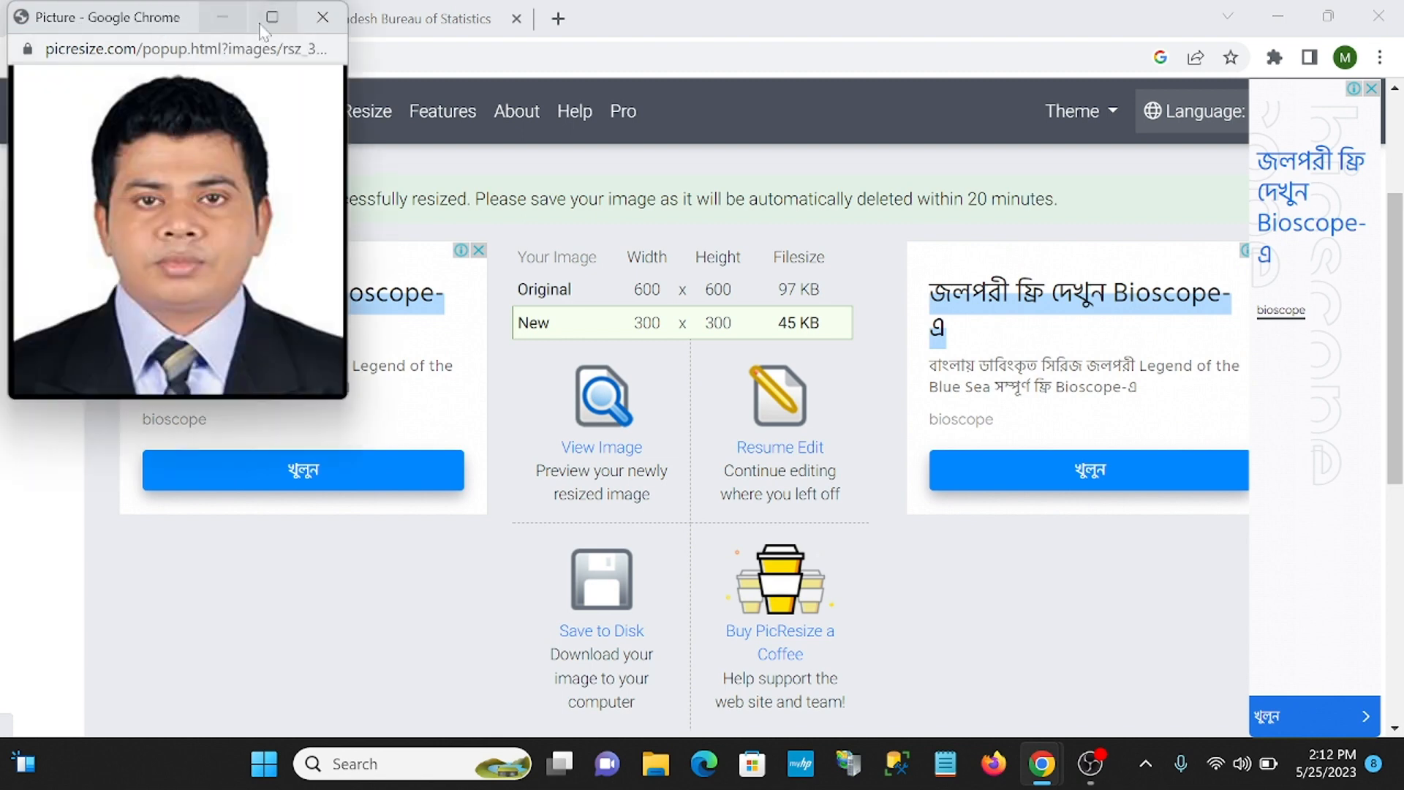
Save the previewed portrait image to the Desktop as a JPEG under its suggested file name.
{"action": "right_click", "coordinate": [163, 173]}
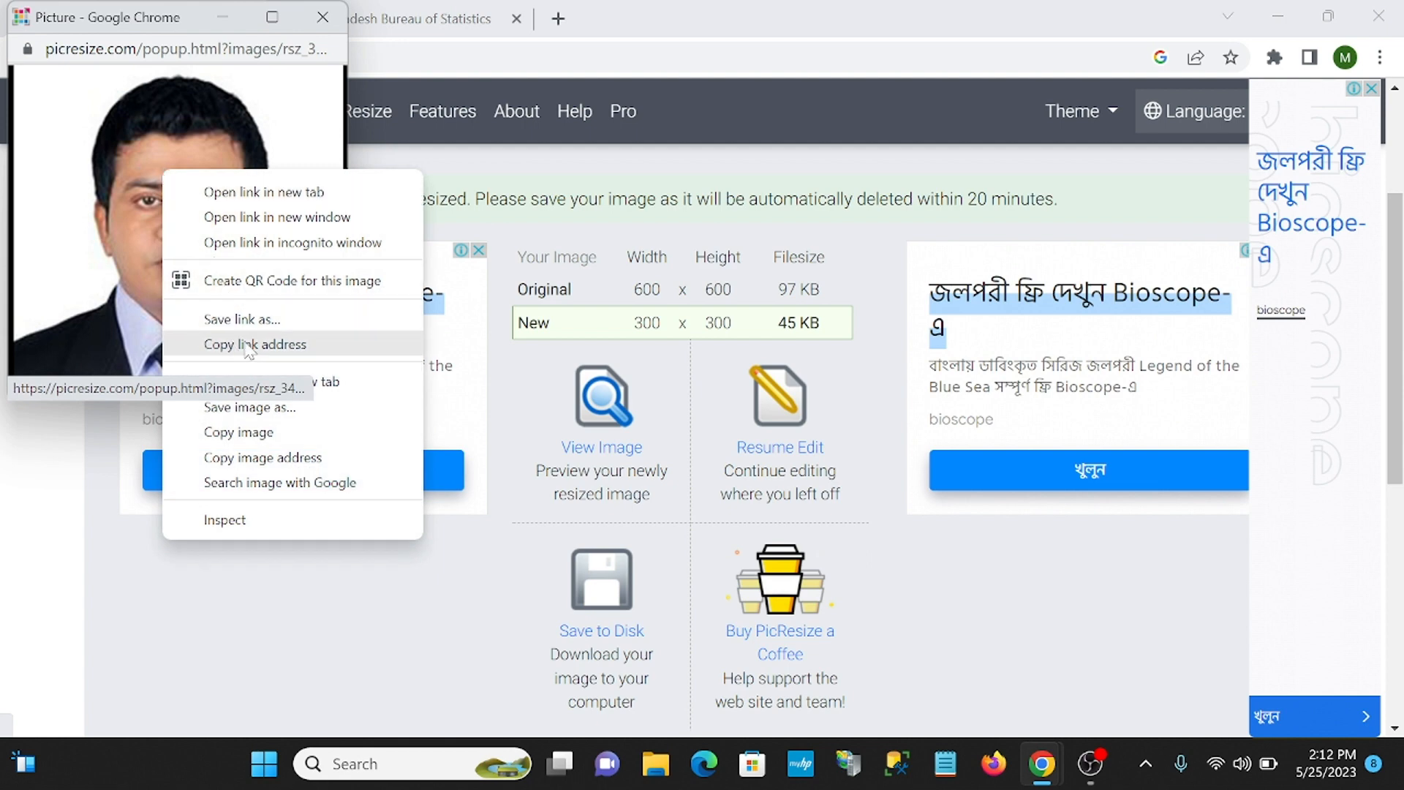
{"action": "left_click", "coordinate": [708, 10]}
{"action": "right_click", "coordinate": [134, 173]}
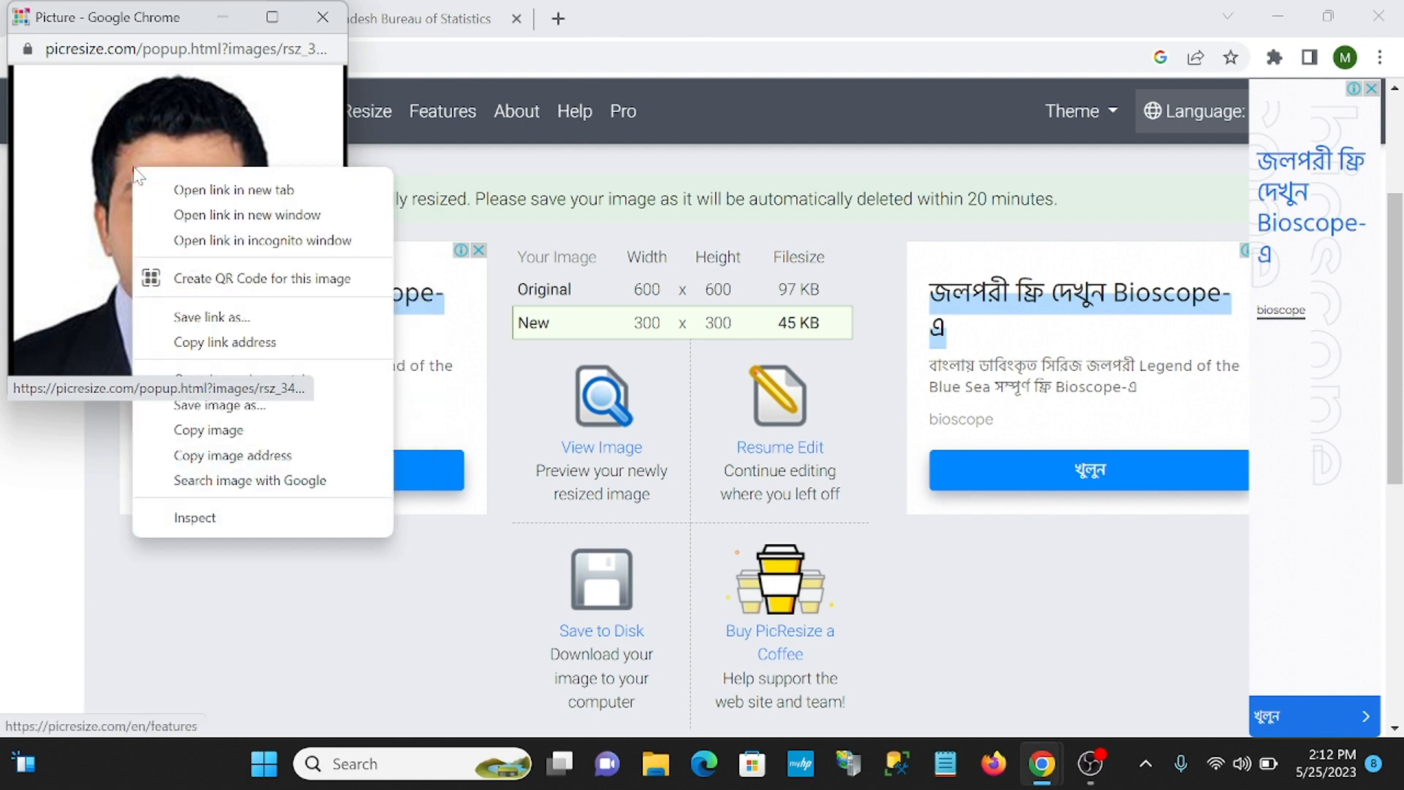
{"action": "left_click", "coordinate": [219, 406]}
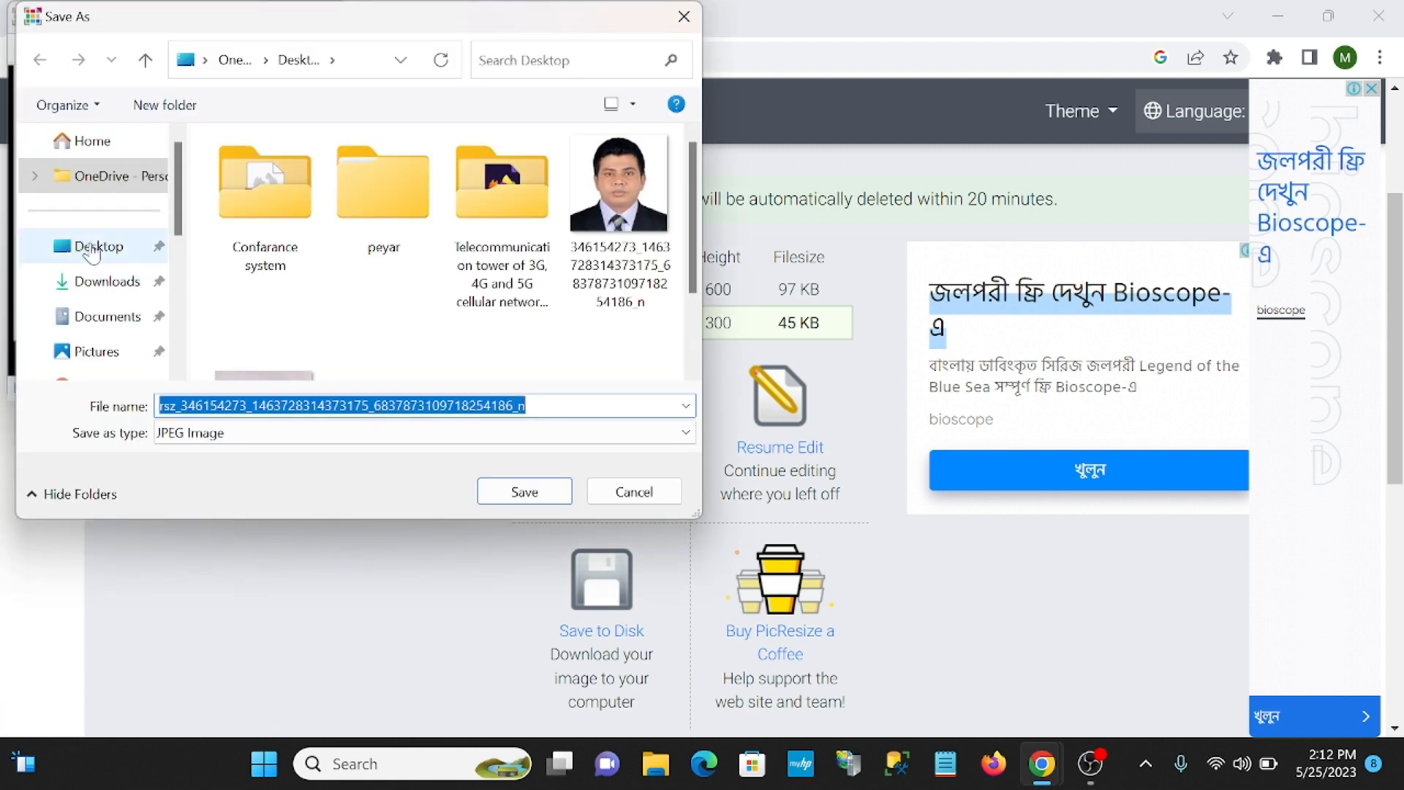
{"action": "left_click", "coordinate": [83, 247]}
{"action": "left_click", "coordinate": [525, 492]}
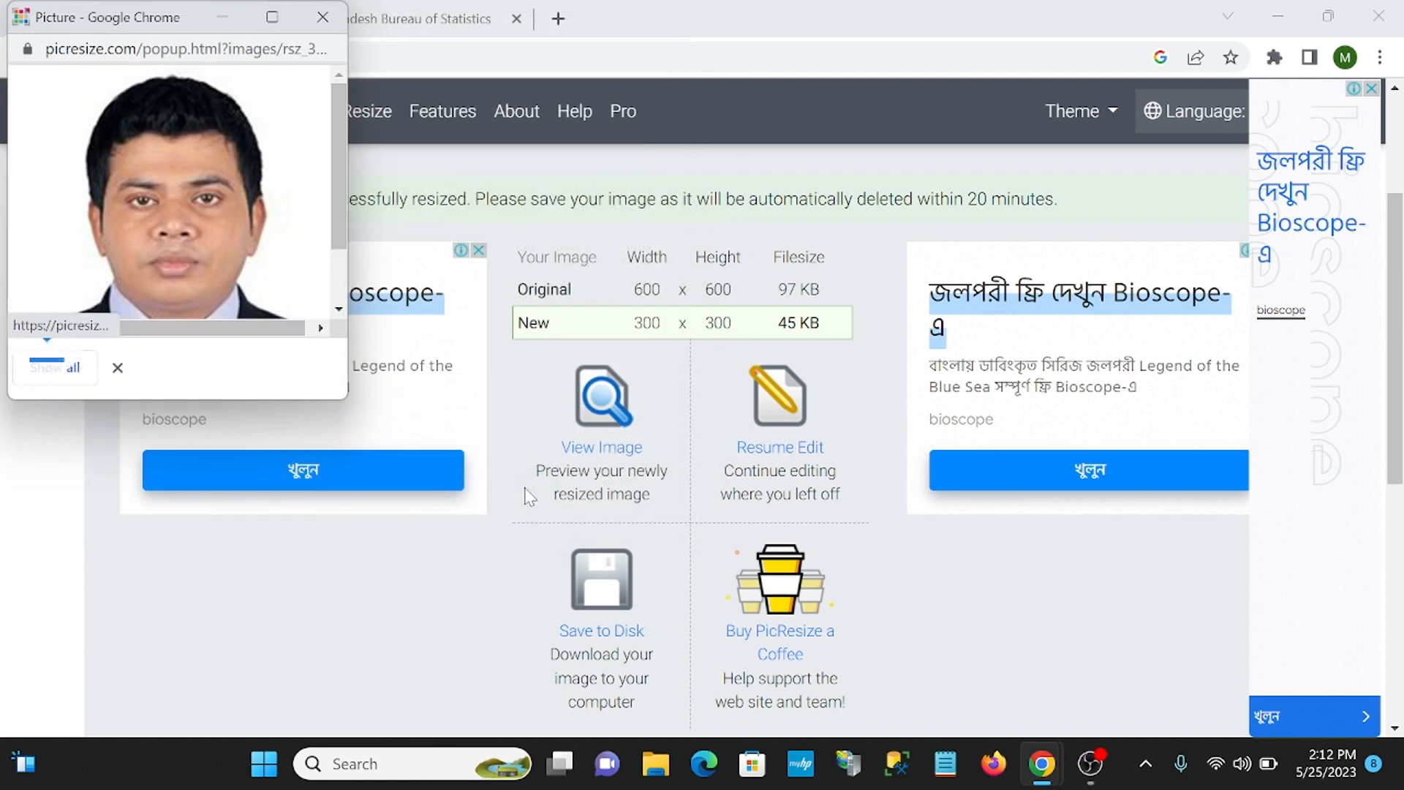
Leave the enlarged preview and browser for the desktop, and move the resized portrait file directly below the original portrait.
{"action": "left_click", "coordinate": [273, 16]}
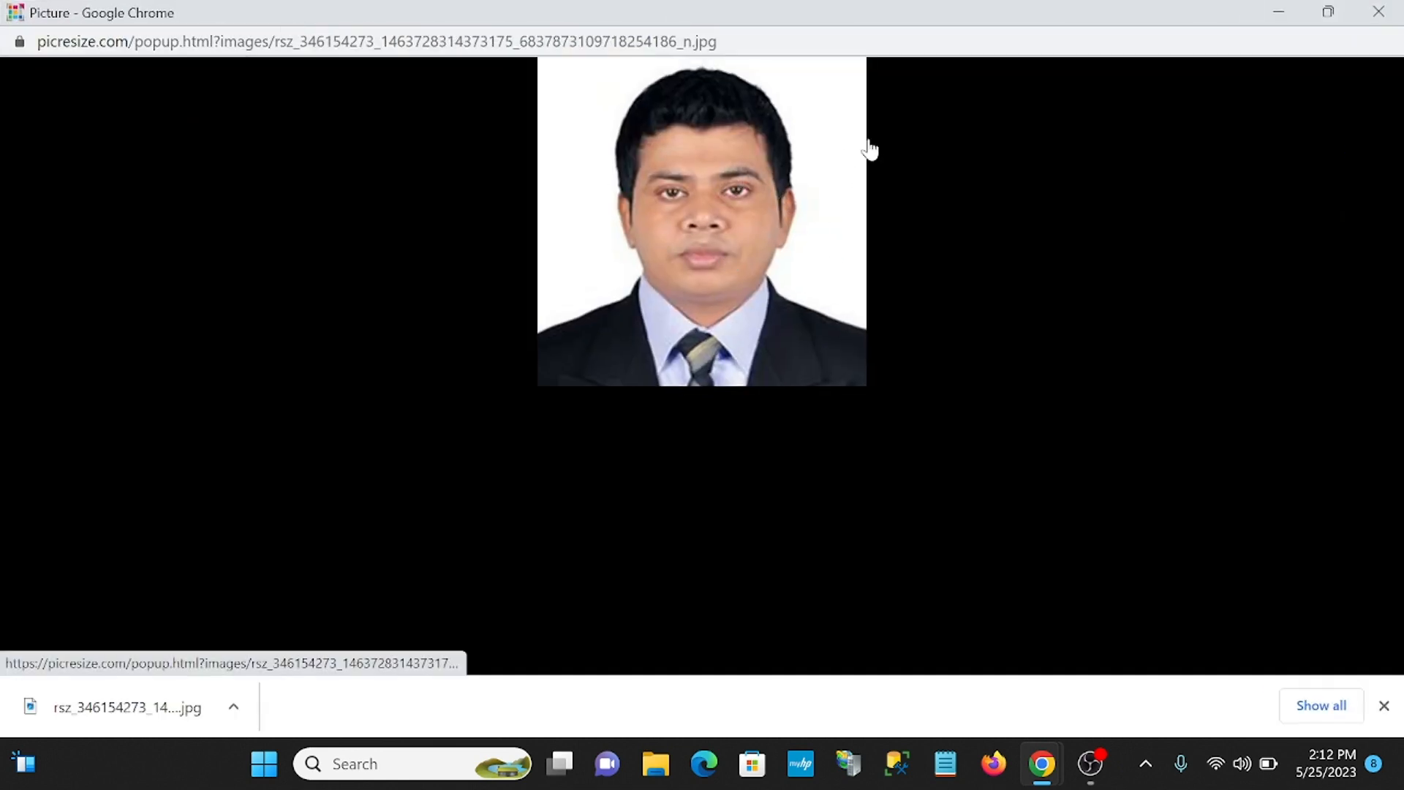
{"action": "left_click", "coordinate": [1361, 14]}
{"action": "left_click", "coordinate": [1358, 26]}
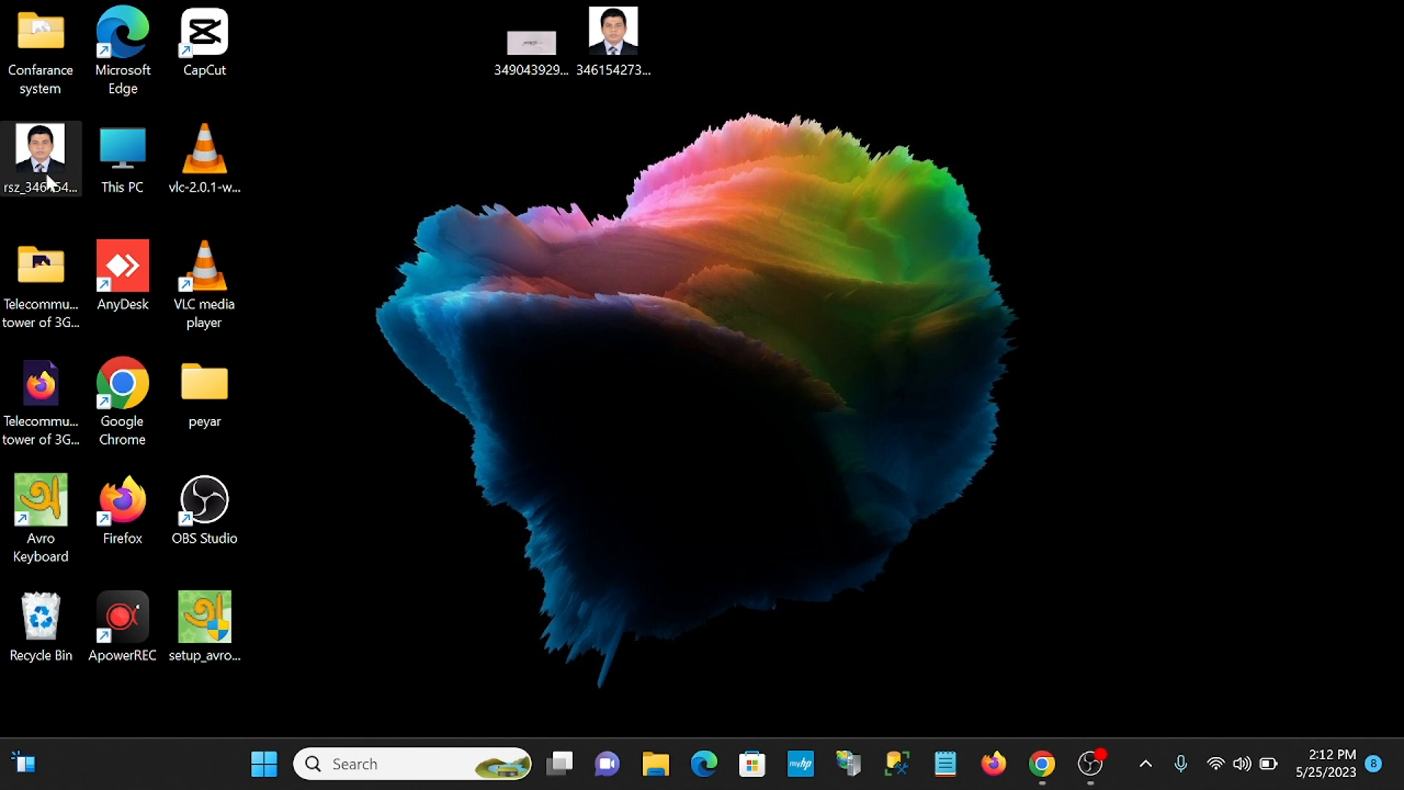
{"action": "left_click_drag", "start_coordinate": [35, 168], "coordinate": [644, 183]}
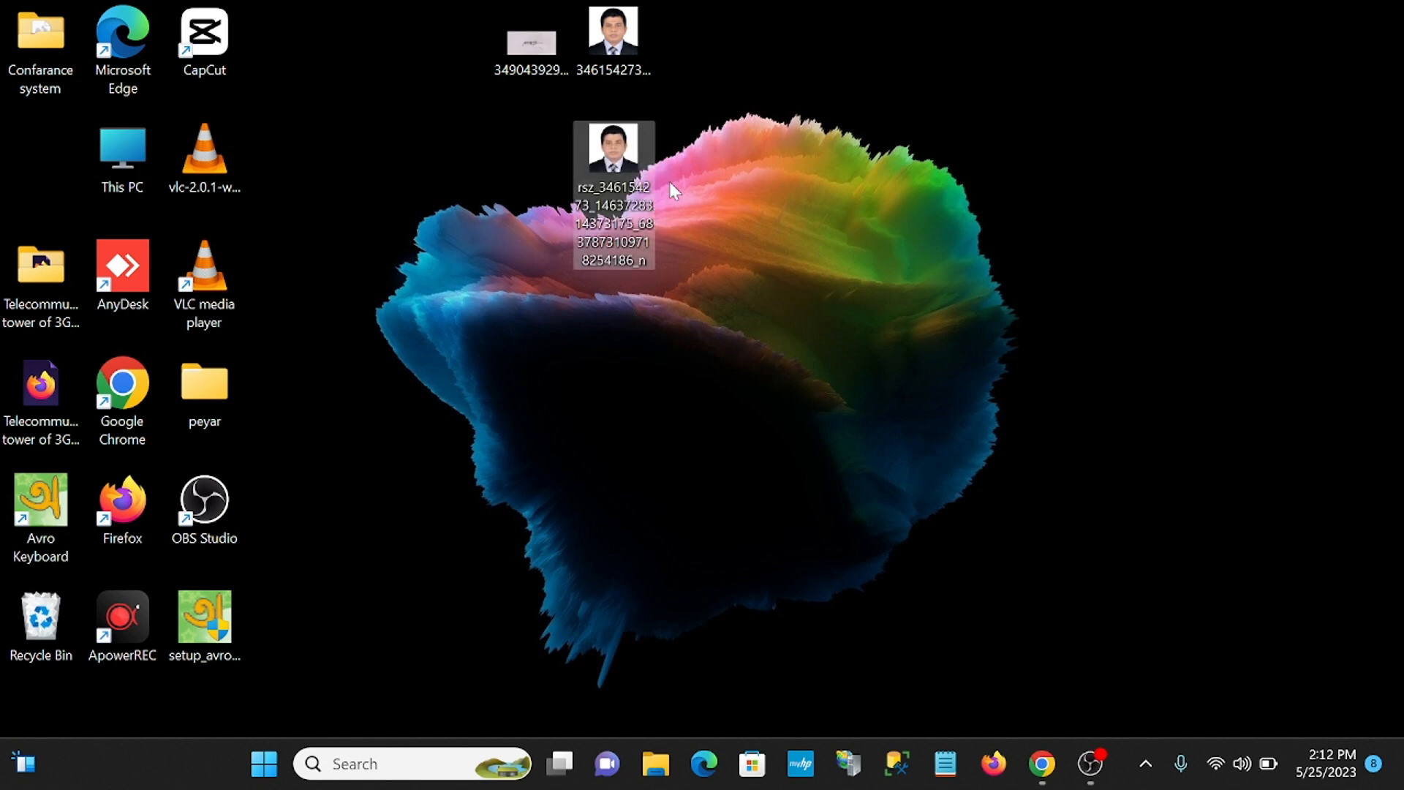
Check the file size and pixel dimensions of the resized portrait on the desktop in its file properties.
{"action": "right_click", "coordinate": [623, 152]}
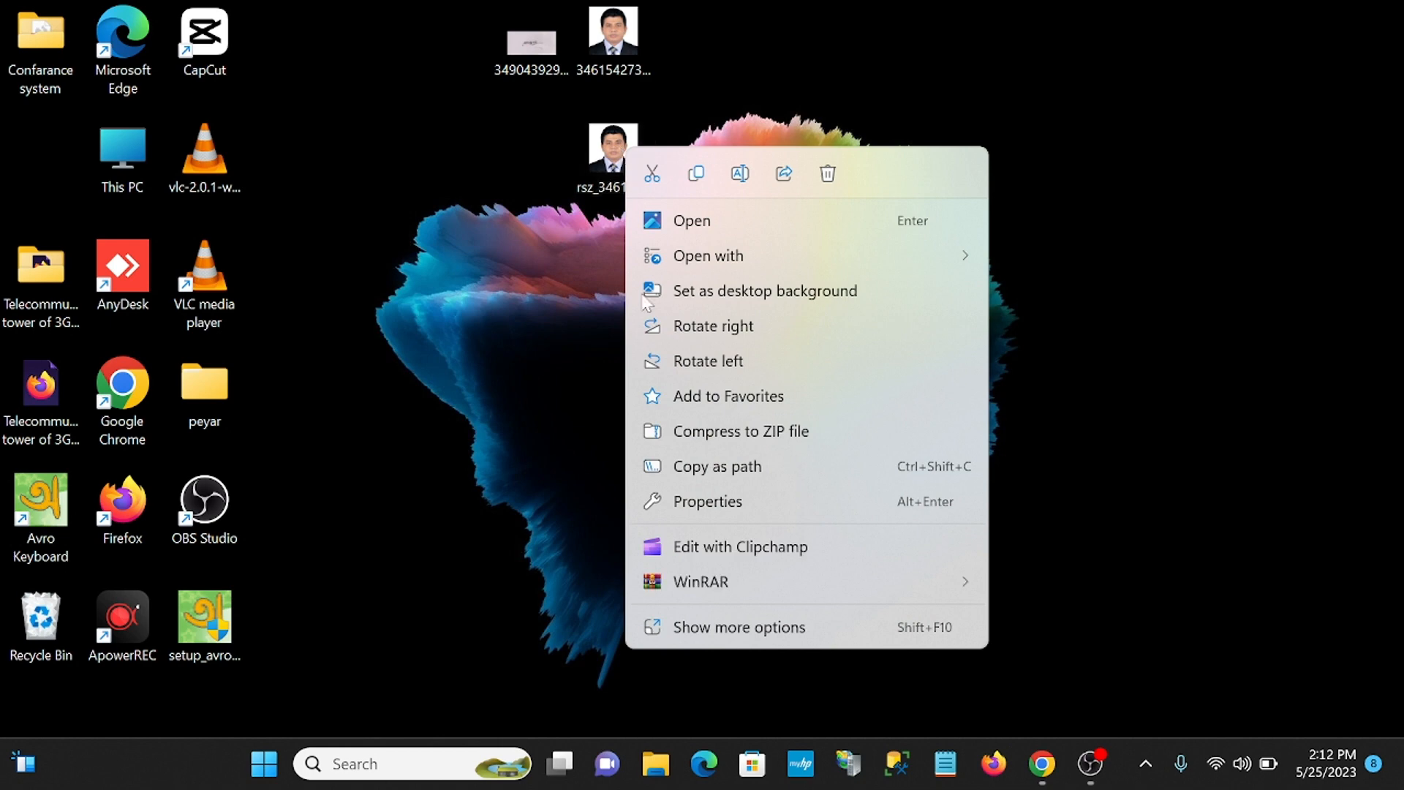
{"action": "left_click", "coordinate": [719, 627]}
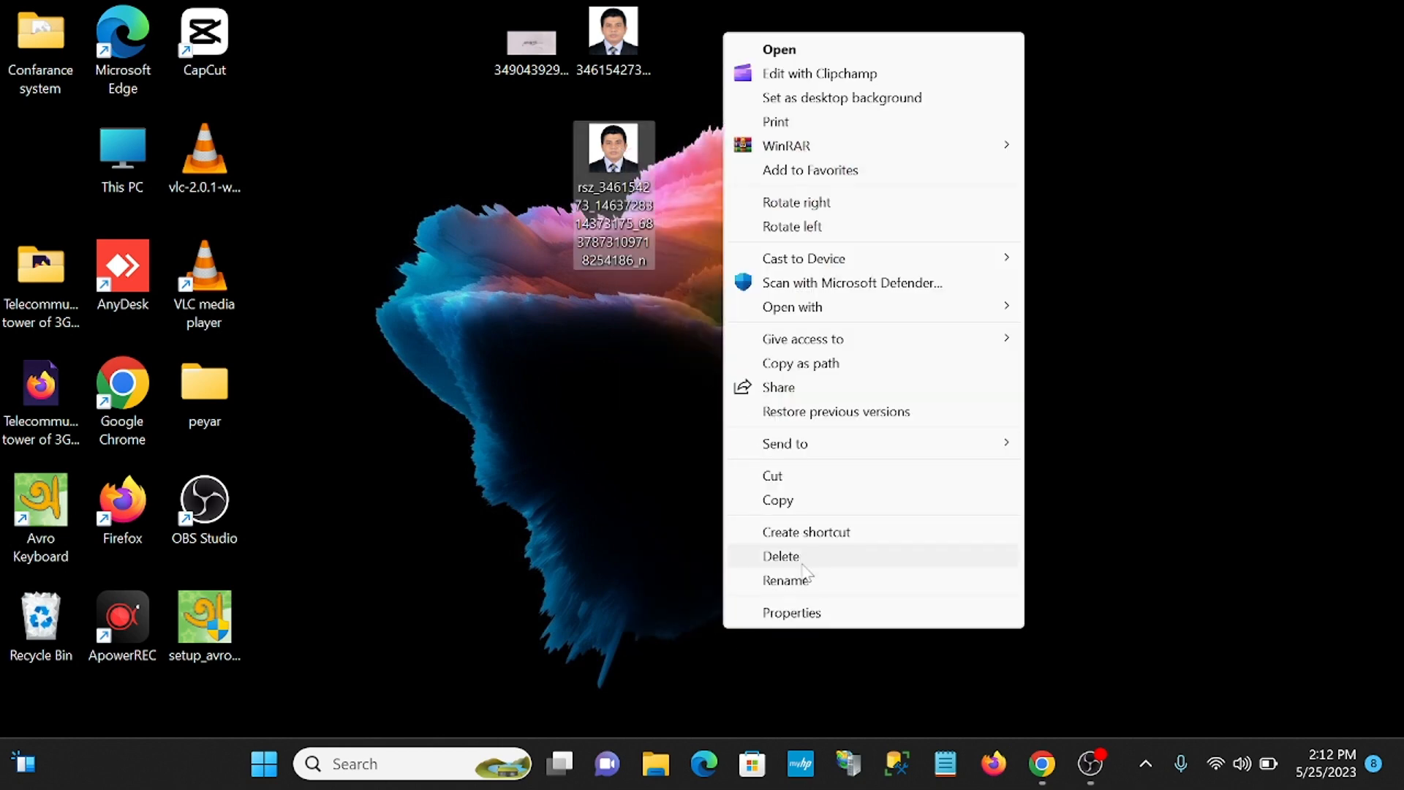
{"action": "left_click", "coordinate": [792, 613]}
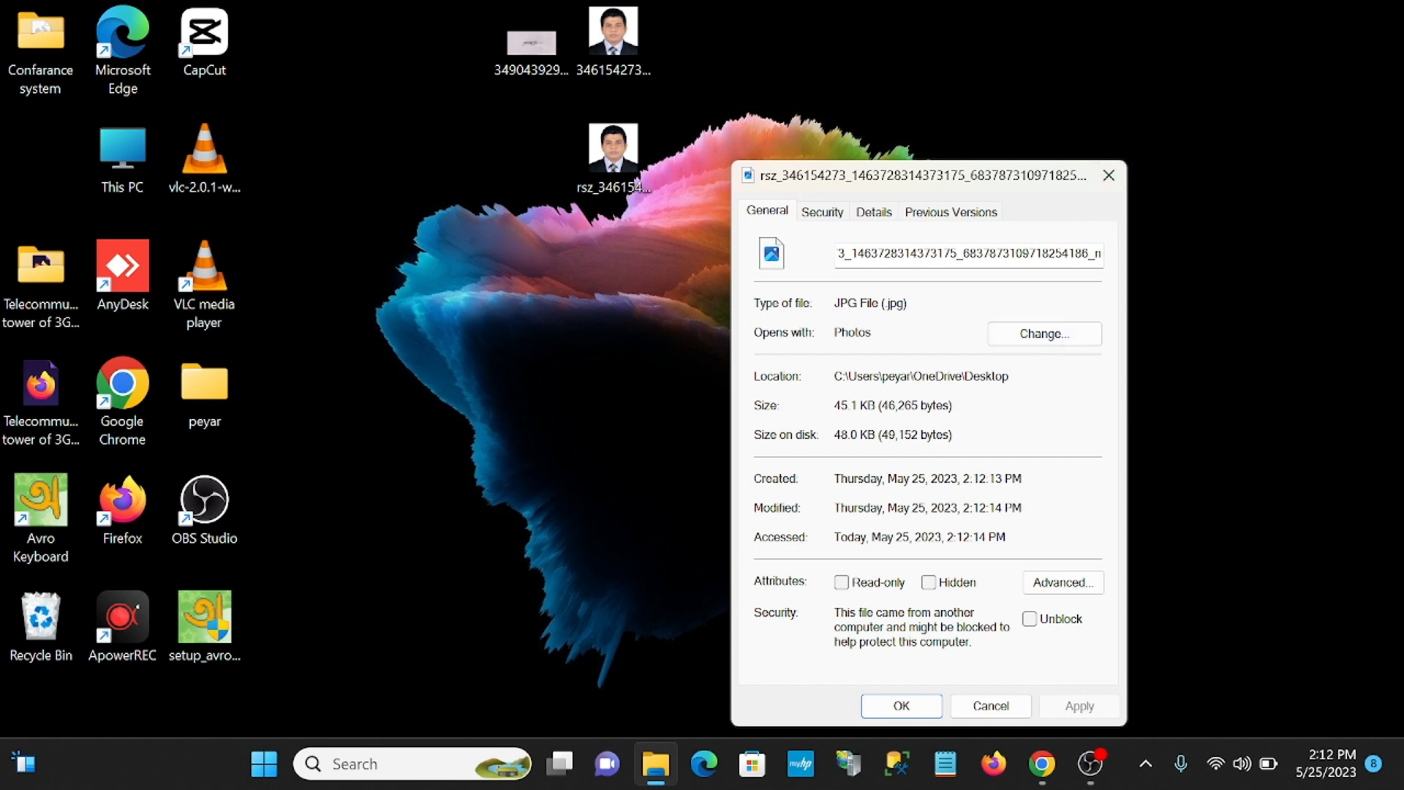
{"action": "left_click", "coordinate": [1109, 174]}
{"action": "mouse_move", "coordinate": [617, 179]}
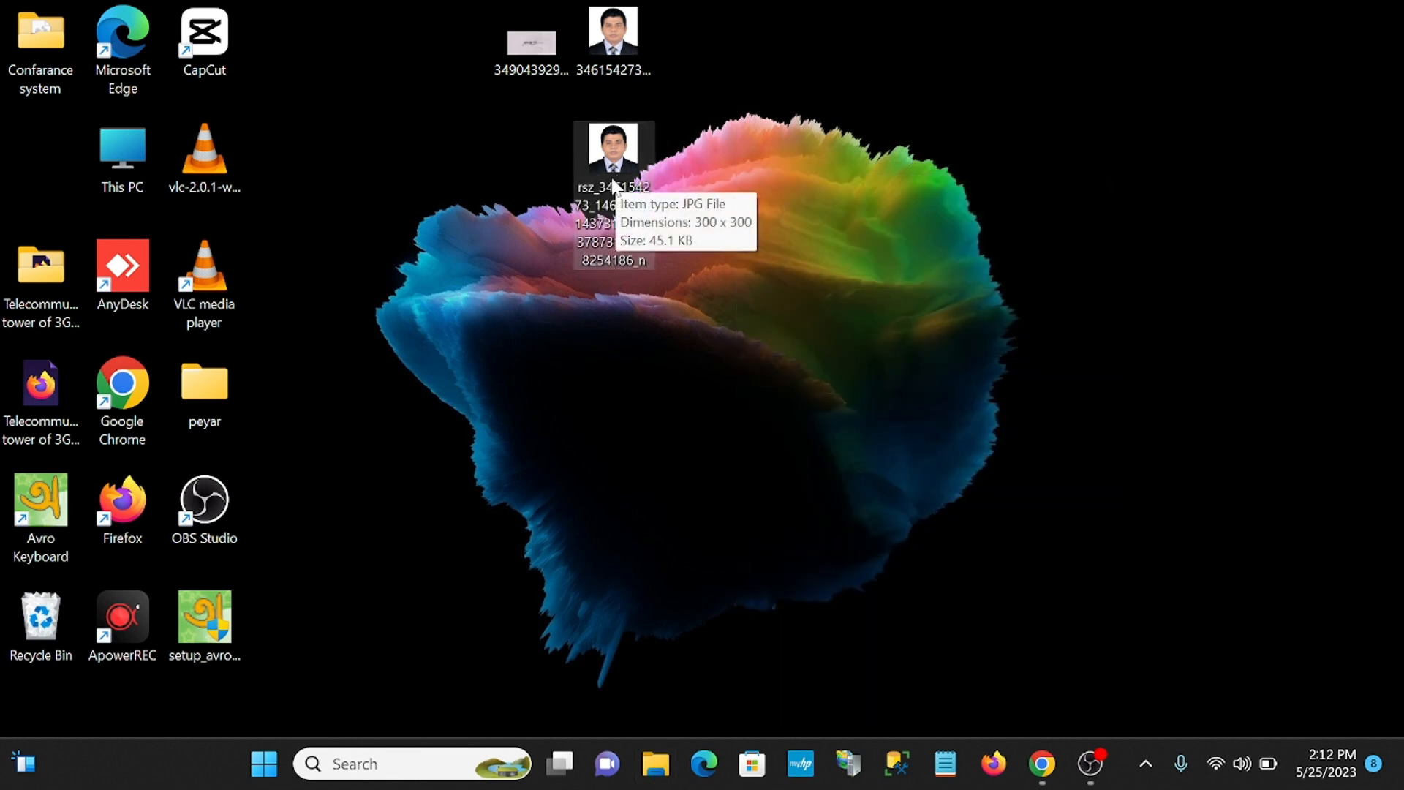
Switch to Chrome, check the validator page's requirements, and return PicResize to its start page for a new picture.
{"action": "left_click", "coordinate": [1039, 764]}
{"action": "left_click", "coordinate": [437, 8]}
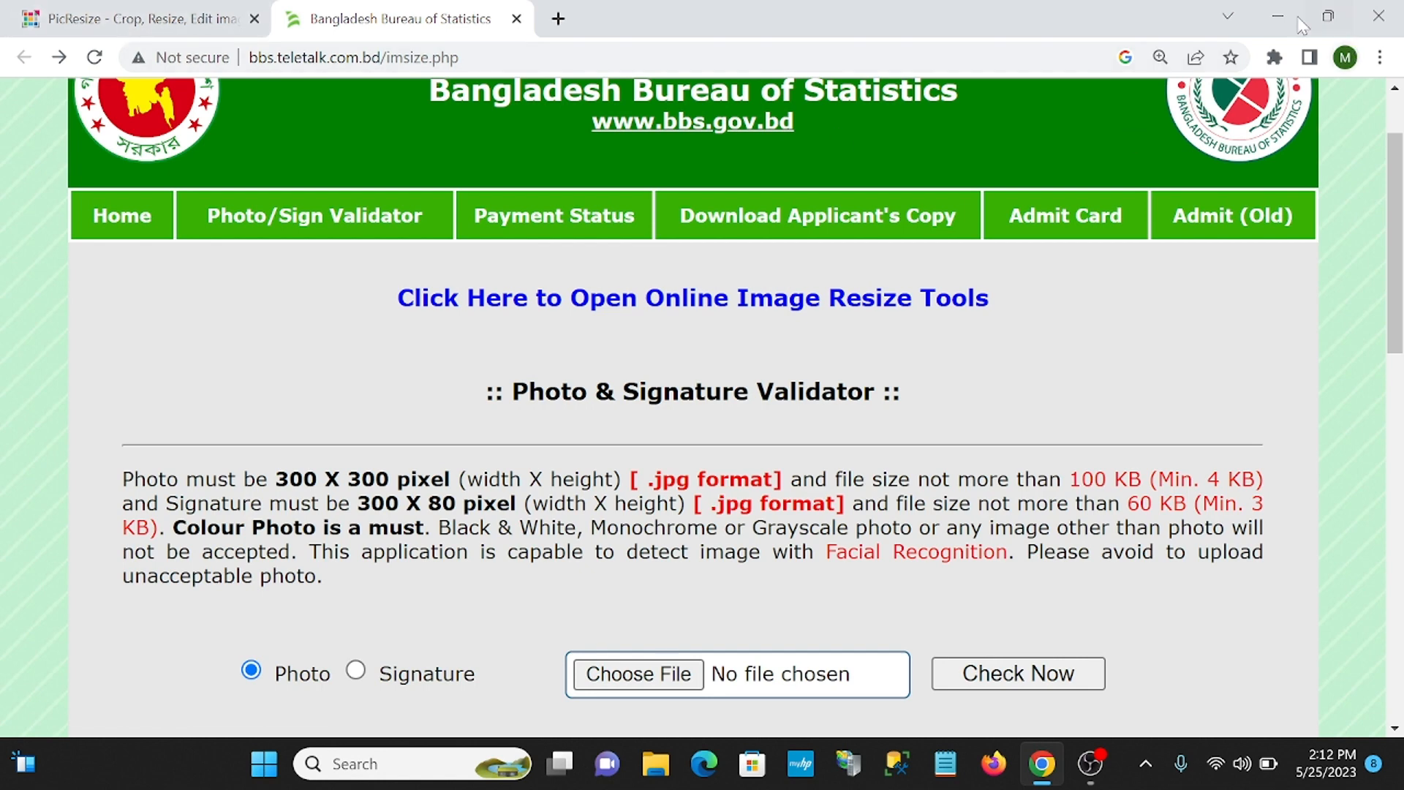
{"action": "left_click", "coordinate": [139, 18]}
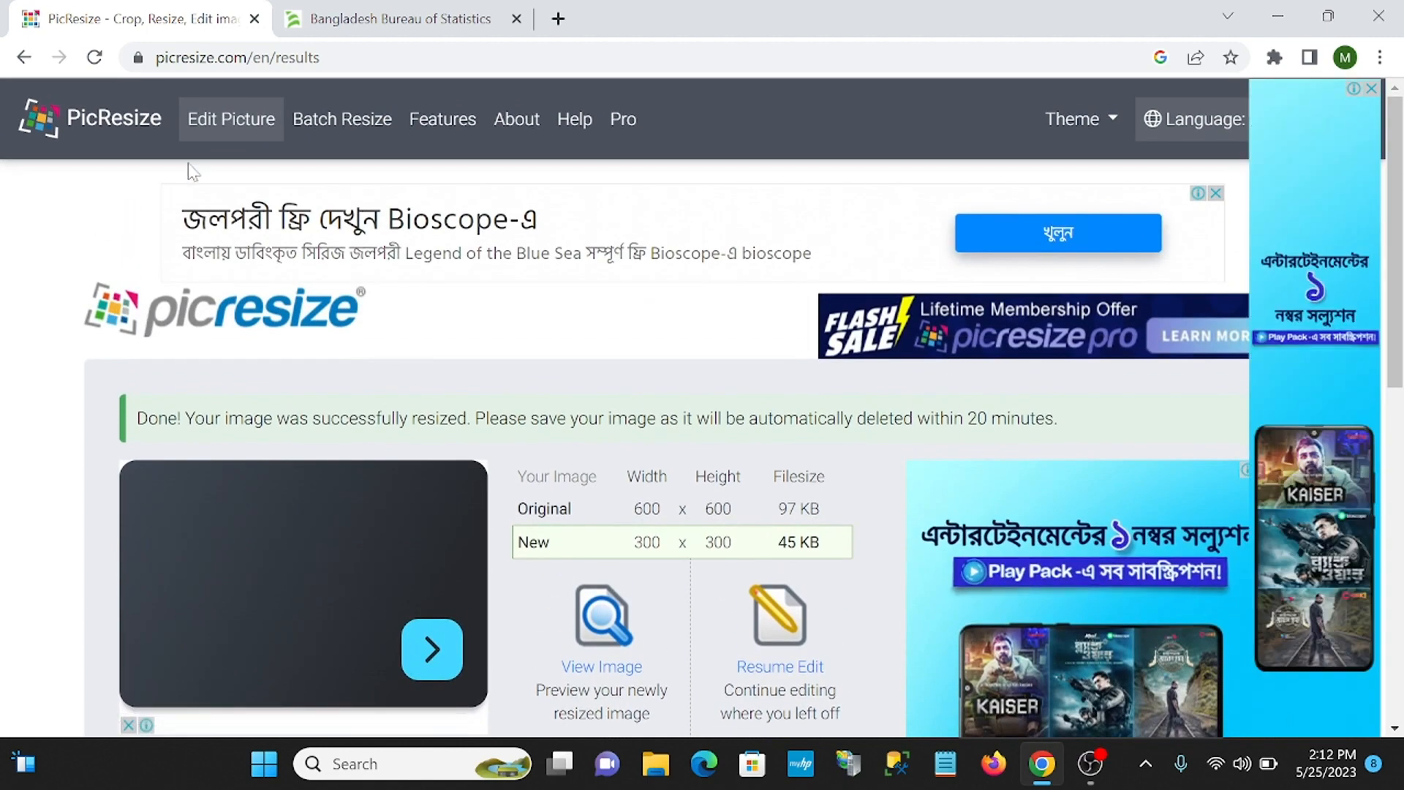
{"action": "left_click", "coordinate": [118, 135]}
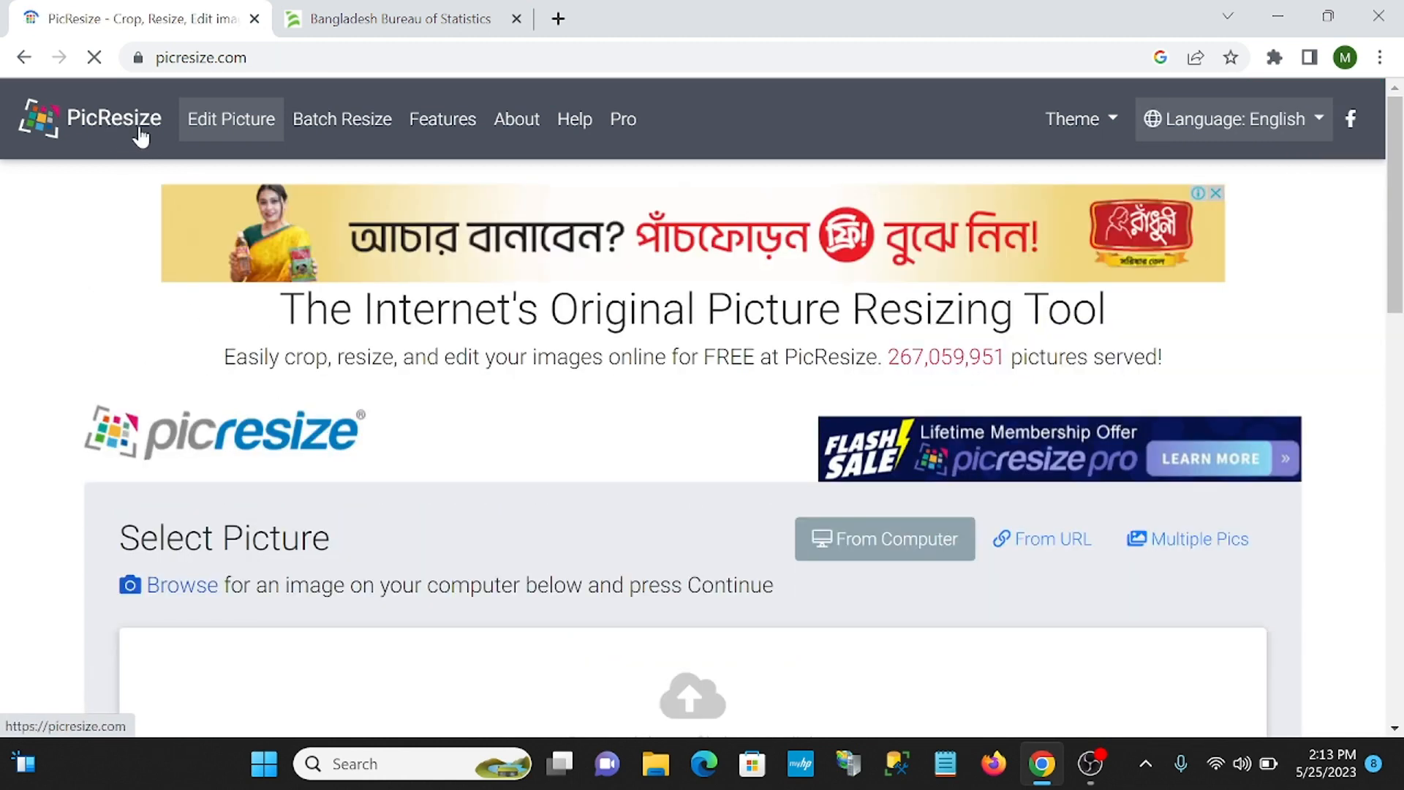
Load the scanned signature image from the Desktop folder into PicResize for editing.
{"action": "scroll", "coordinate": [381, 455], "scroll_direction": "down", "scroll_amount": 1}
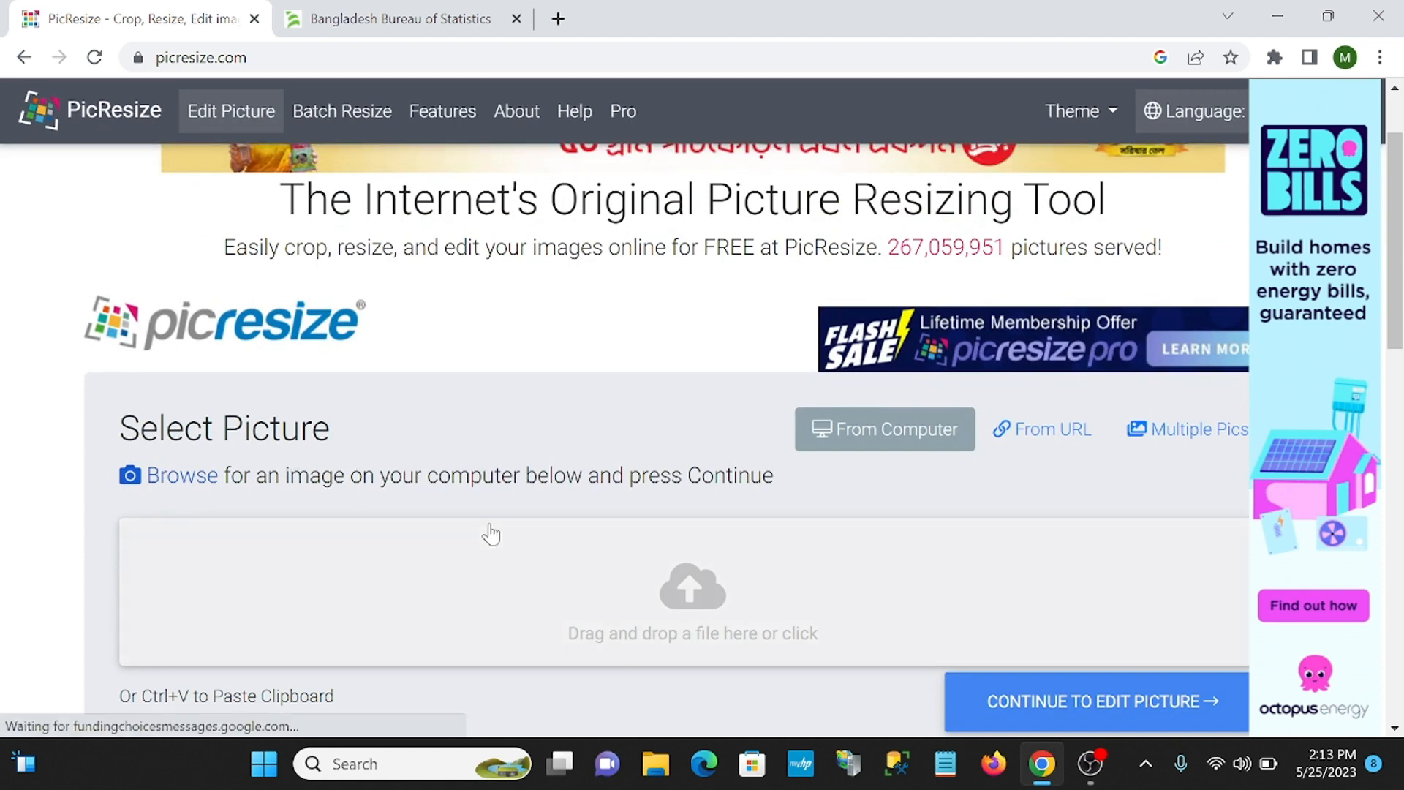
{"action": "scroll", "coordinate": [578, 520], "scroll_direction": "down", "scroll_amount": 2}
{"action": "left_click", "coordinate": [680, 381]}
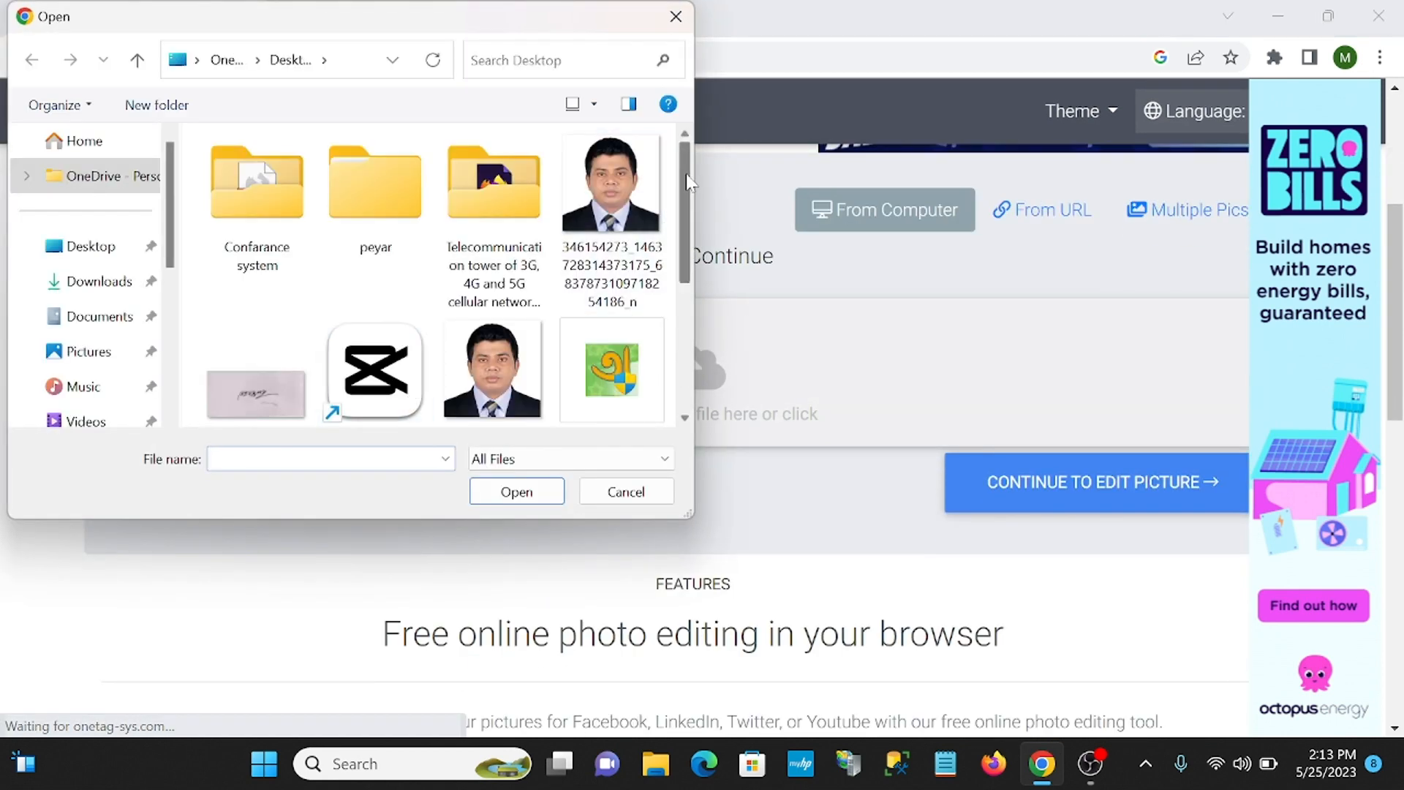
{"action": "scroll", "coordinate": [431, 330], "scroll_direction": "down", "scroll_amount": 1}
{"action": "left_click", "coordinate": [95, 245]}
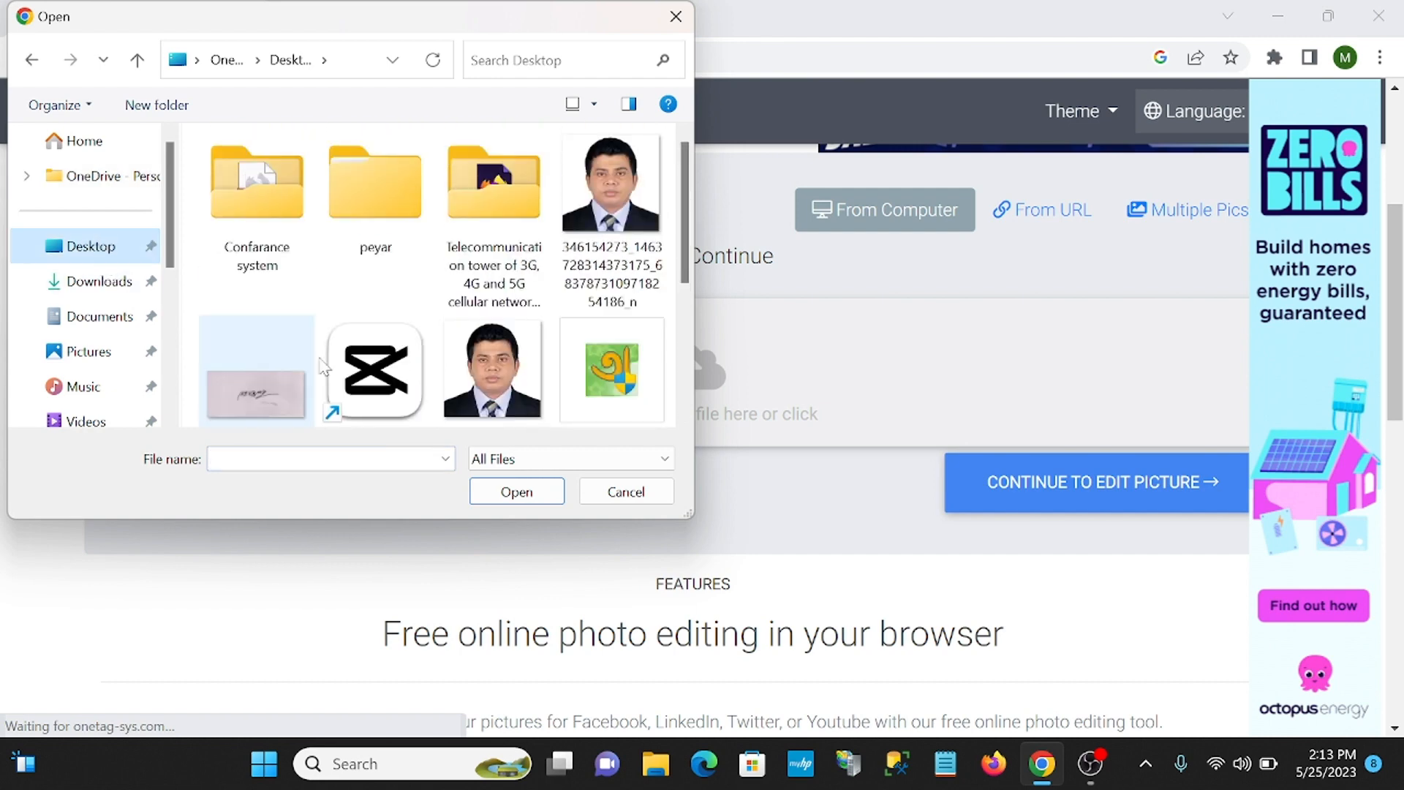
{"action": "scroll", "coordinate": [692, 220], "scroll_direction": "down", "scroll_amount": 1}
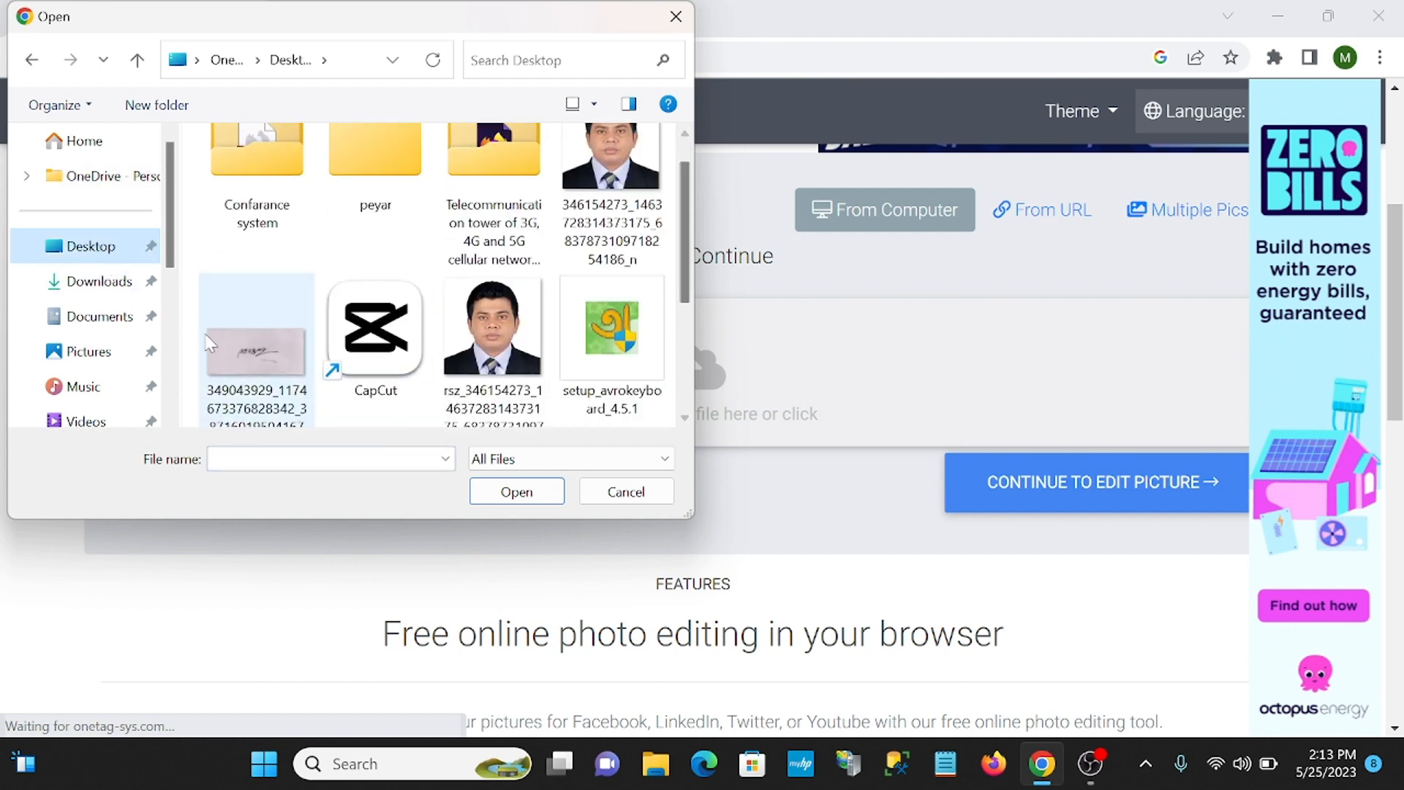
{"action": "left_click", "coordinate": [282, 325]}
{"action": "left_click", "coordinate": [534, 496]}
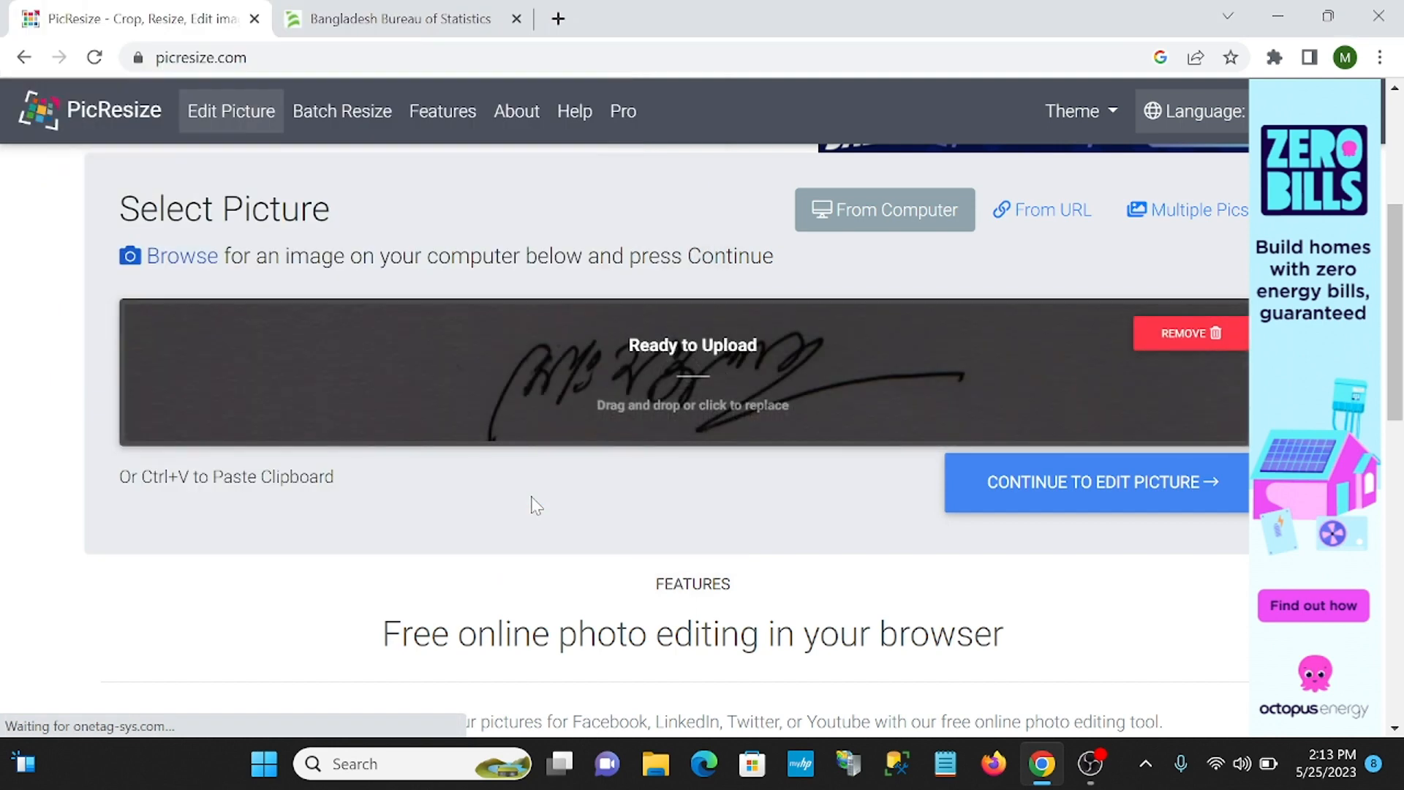
Draw a crop selection around the signature and tighten it to a wide, narrow rectangle that excludes the faint mark below.
{"action": "scroll", "coordinate": [773, 459], "scroll_direction": "down", "scroll_amount": 3}
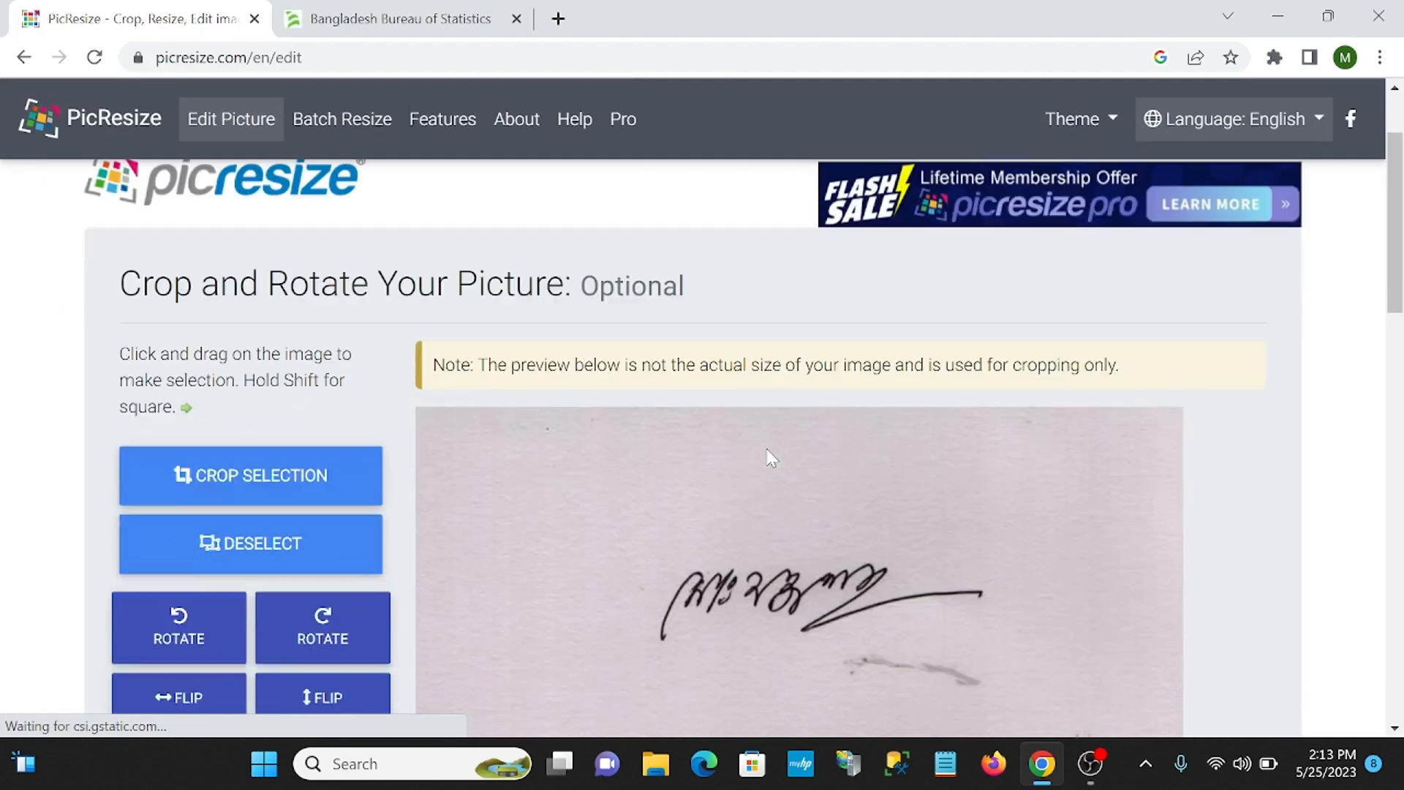
{"action": "mouse_move", "coordinate": [471, 376]}
{"action": "left_mouse_down"}
{"action": "mouse_move", "coordinate": [579, 484]}
{"action": "mouse_move", "coordinate": [1052, 565]}
{"action": "left_mouse_up"}
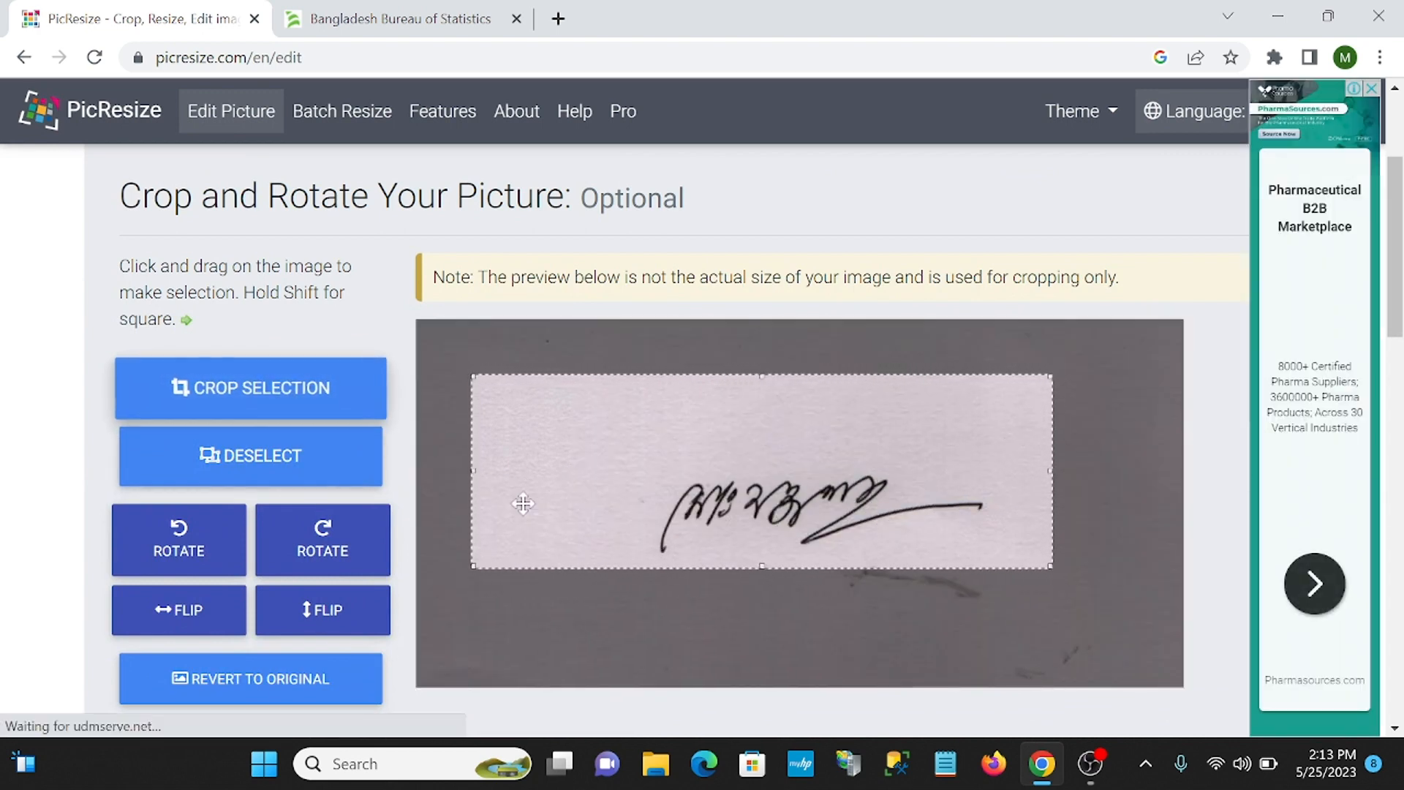
{"action": "mouse_move", "coordinate": [472, 379]}
{"action": "left_mouse_down"}
{"action": "mouse_move", "coordinate": [619, 406]}
{"action": "mouse_move", "coordinate": [607, 406]}
{"action": "left_mouse_up"}
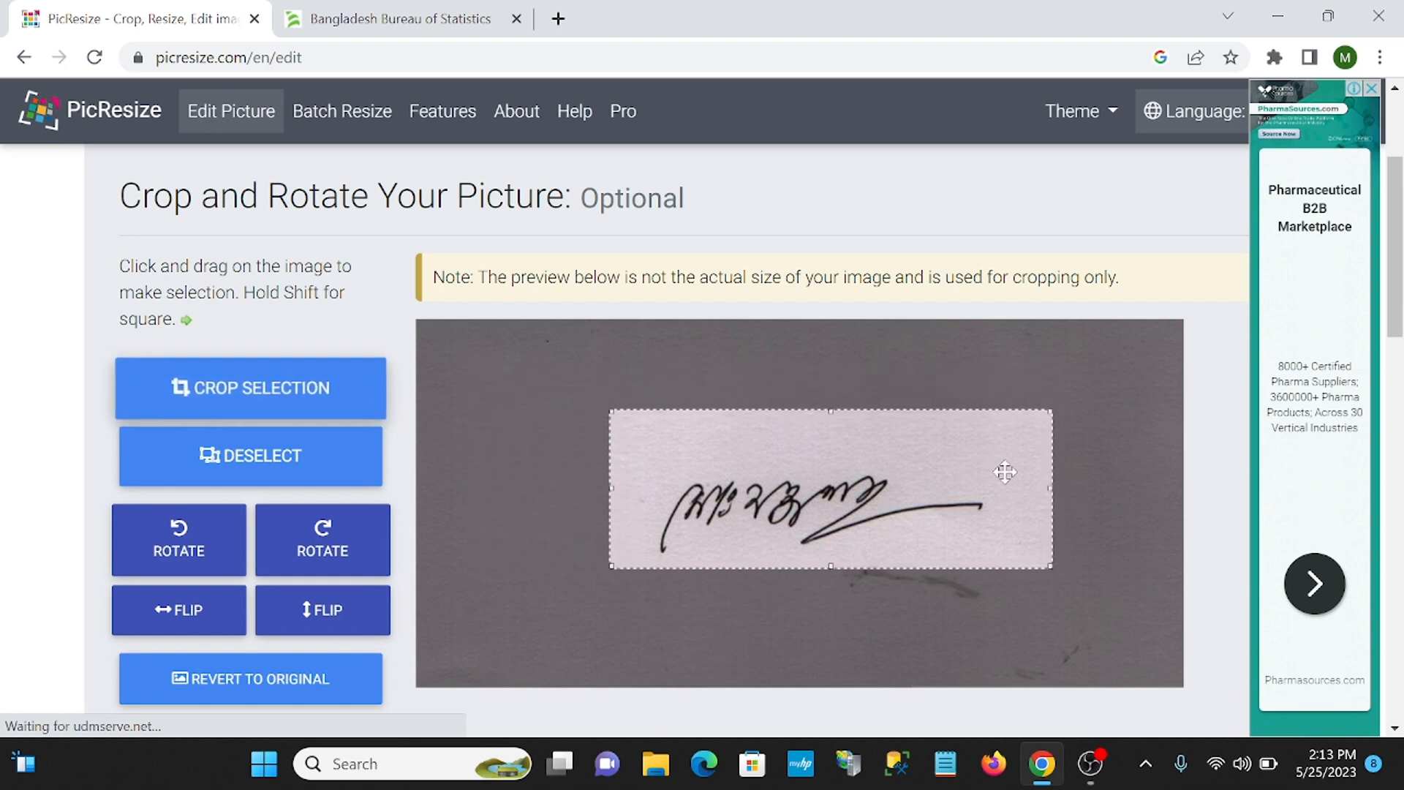
{"action": "left_click_drag", "start_coordinate": [1055, 488], "coordinate": [1026, 488]}
{"action": "left_click_drag", "start_coordinate": [820, 567], "coordinate": [820, 557]}
{"action": "left_click_drag", "start_coordinate": [820, 410], "coordinate": [819, 445]}
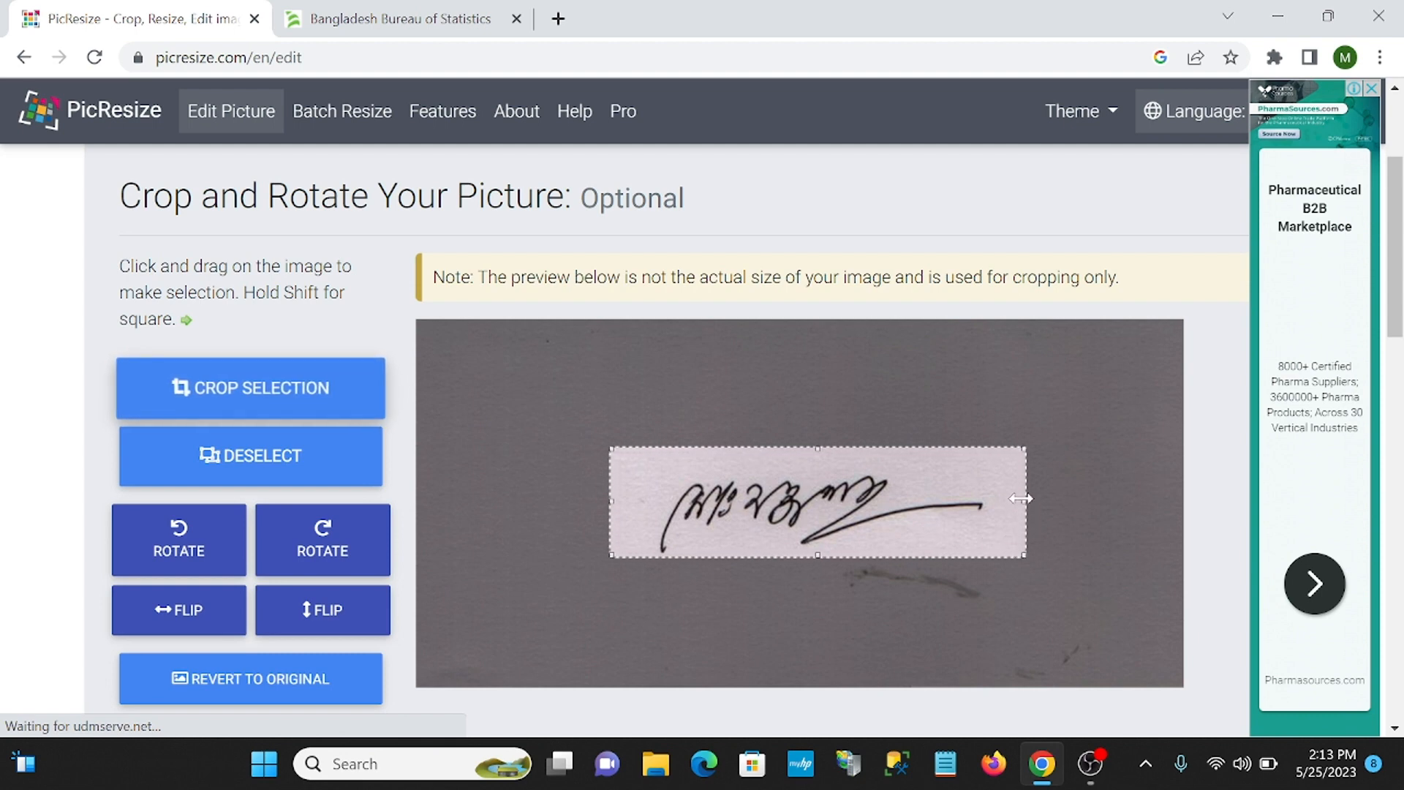
{"action": "left_click_drag", "start_coordinate": [1025, 493], "coordinate": [1013, 498]}
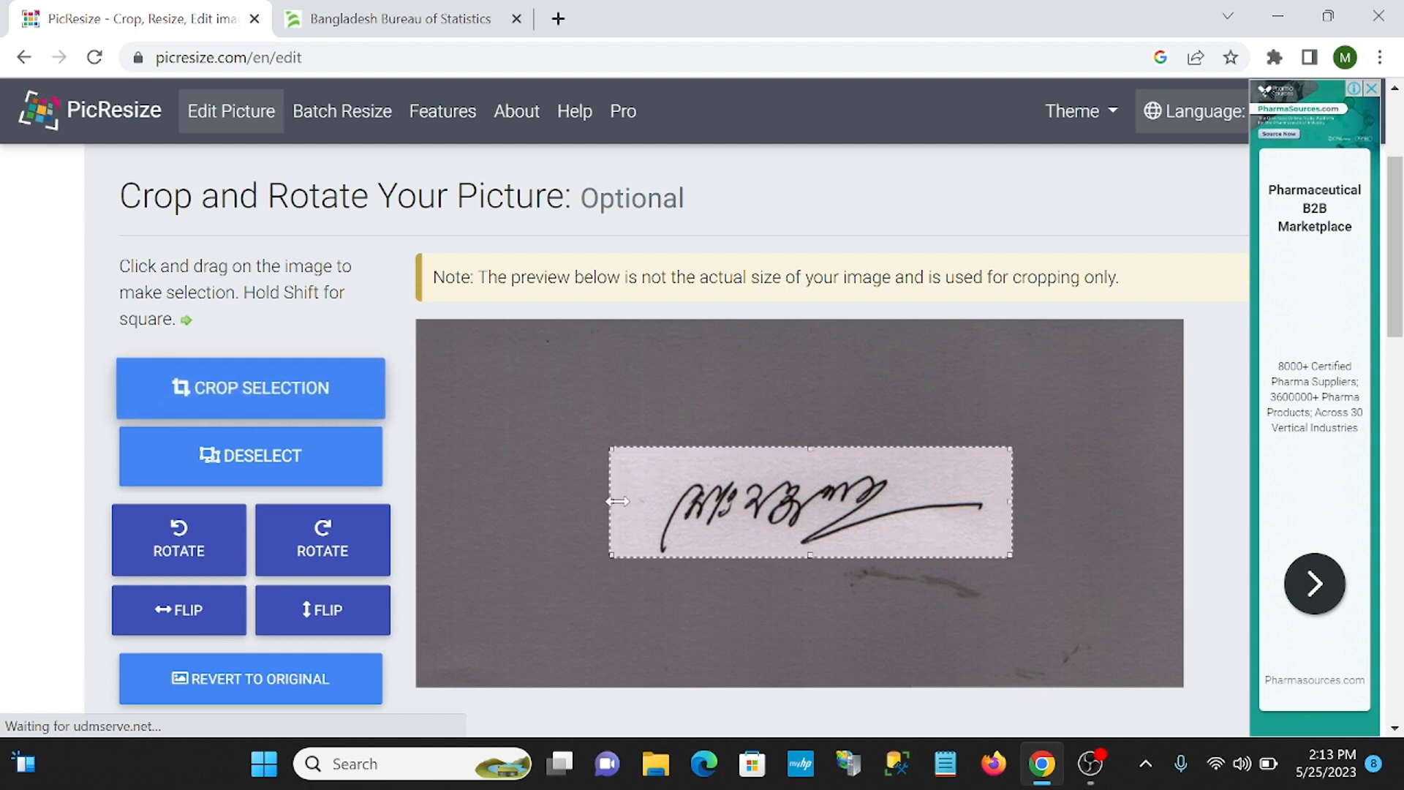
{"action": "left_click_drag", "start_coordinate": [611, 502], "coordinate": [618, 502]}
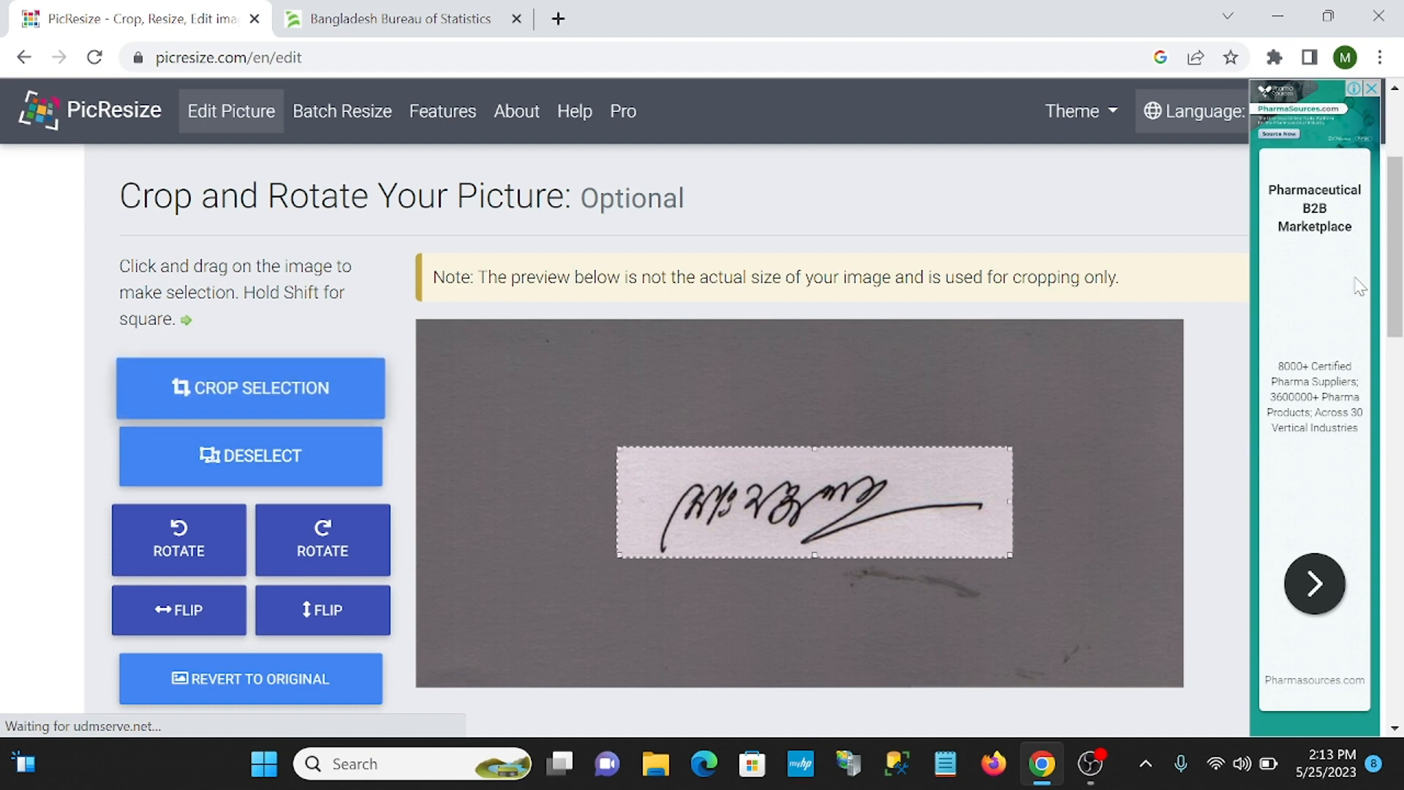
Choose a custom size for the signature and set its width to 300 pixels, as required on the validator page.
{"action": "left_click_drag", "start_coordinate": [1397, 257], "coordinate": [1398, 370]}
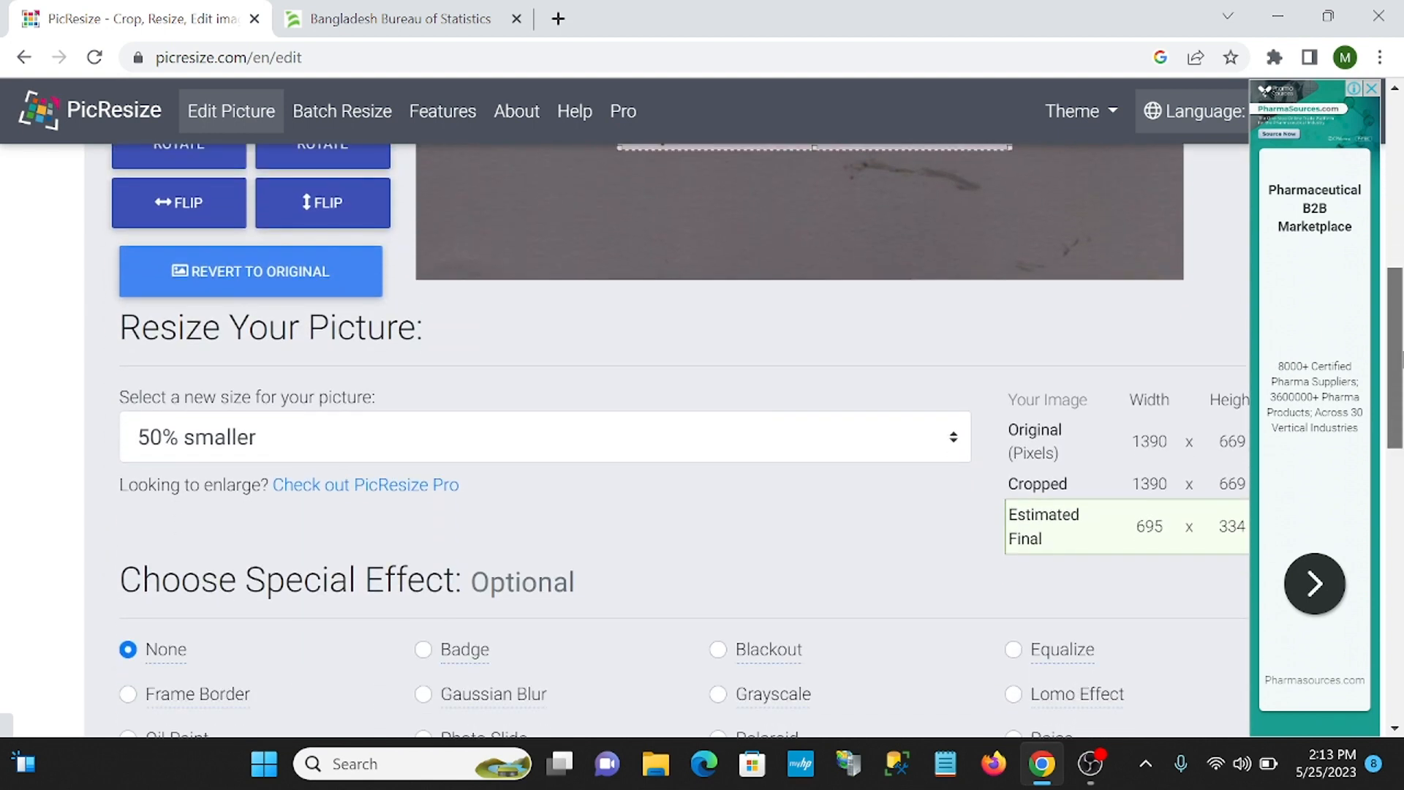
{"action": "left_click", "coordinate": [952, 443]}
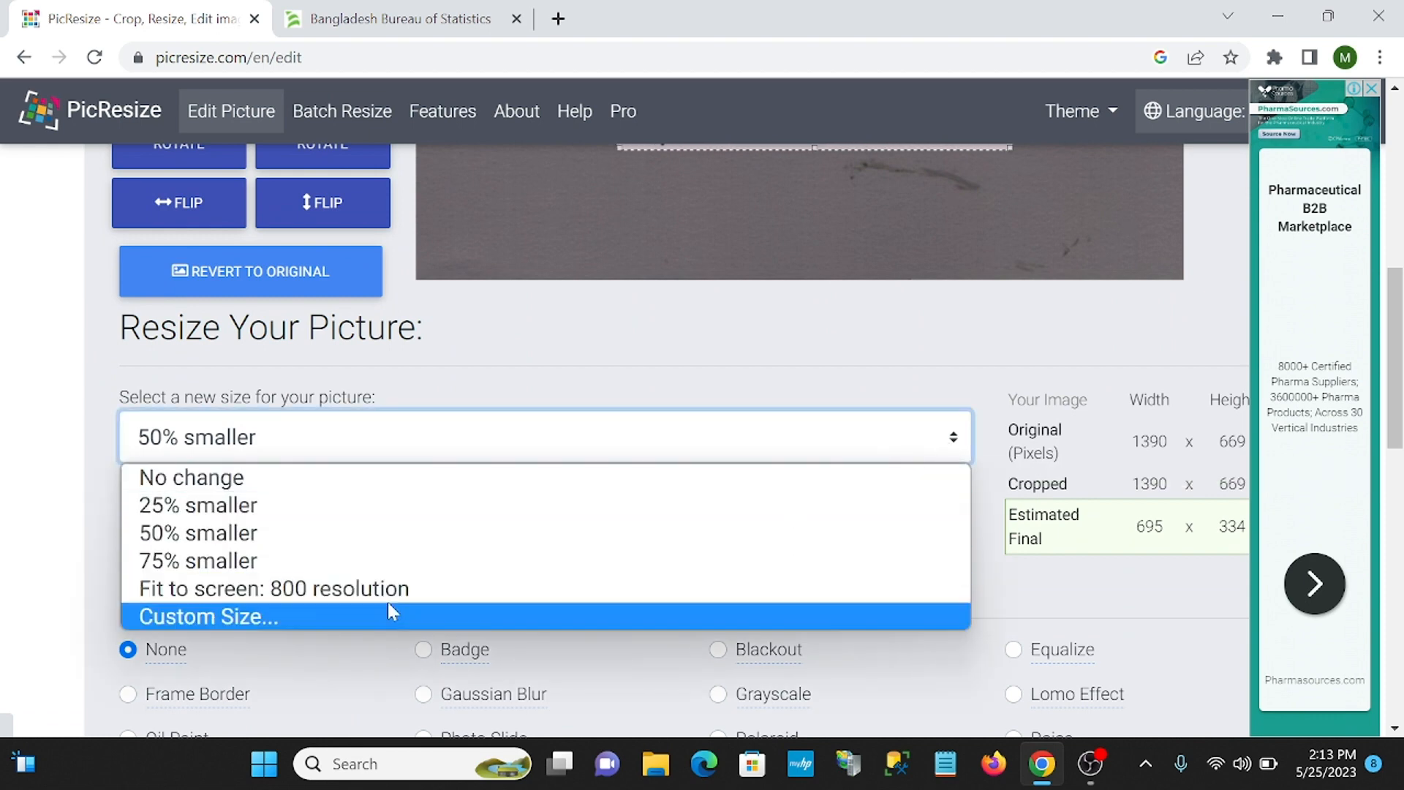
{"action": "left_click", "coordinate": [331, 616]}
{"action": "scroll", "coordinate": [637, 502], "scroll_direction": "down", "scroll_amount": 2}
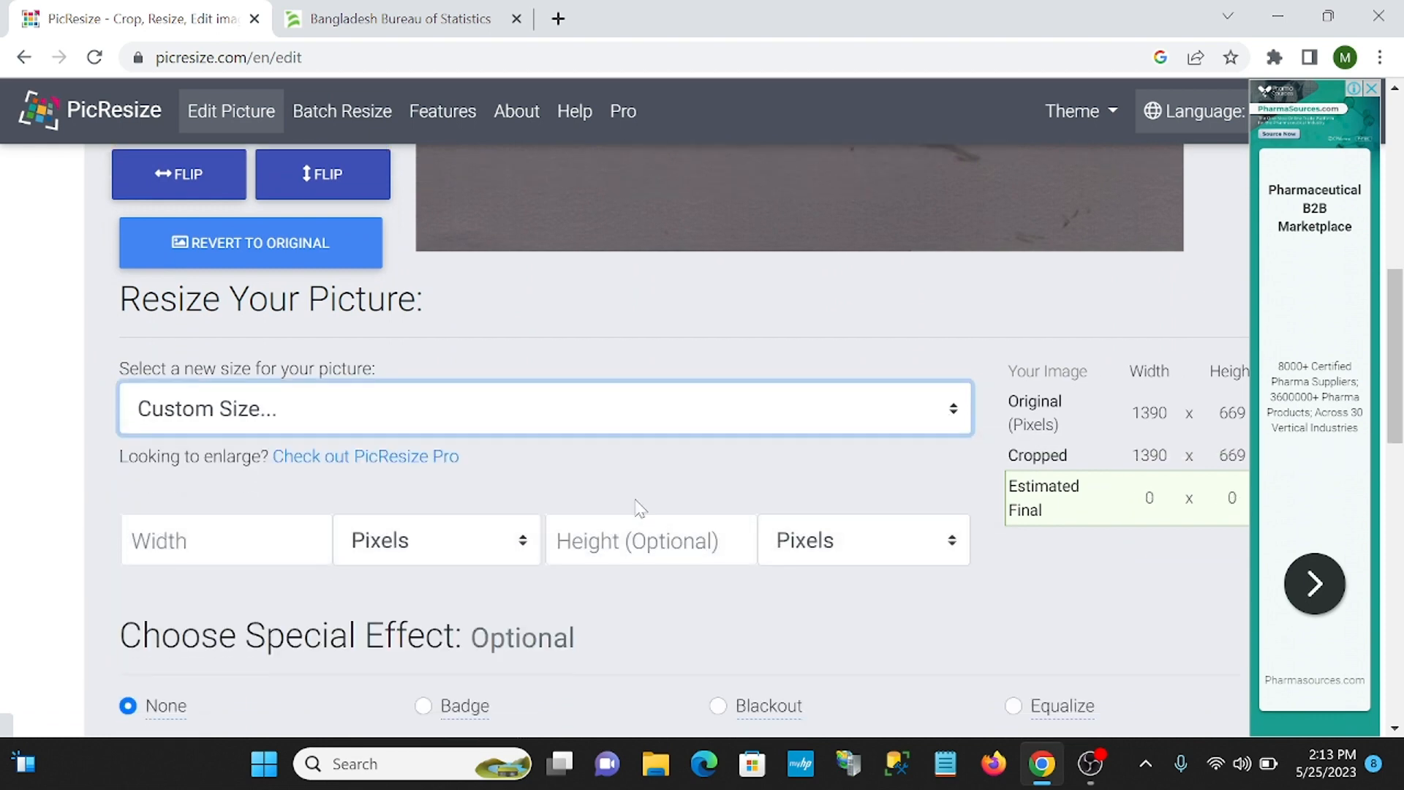
{"action": "left_click", "coordinate": [355, 18]}
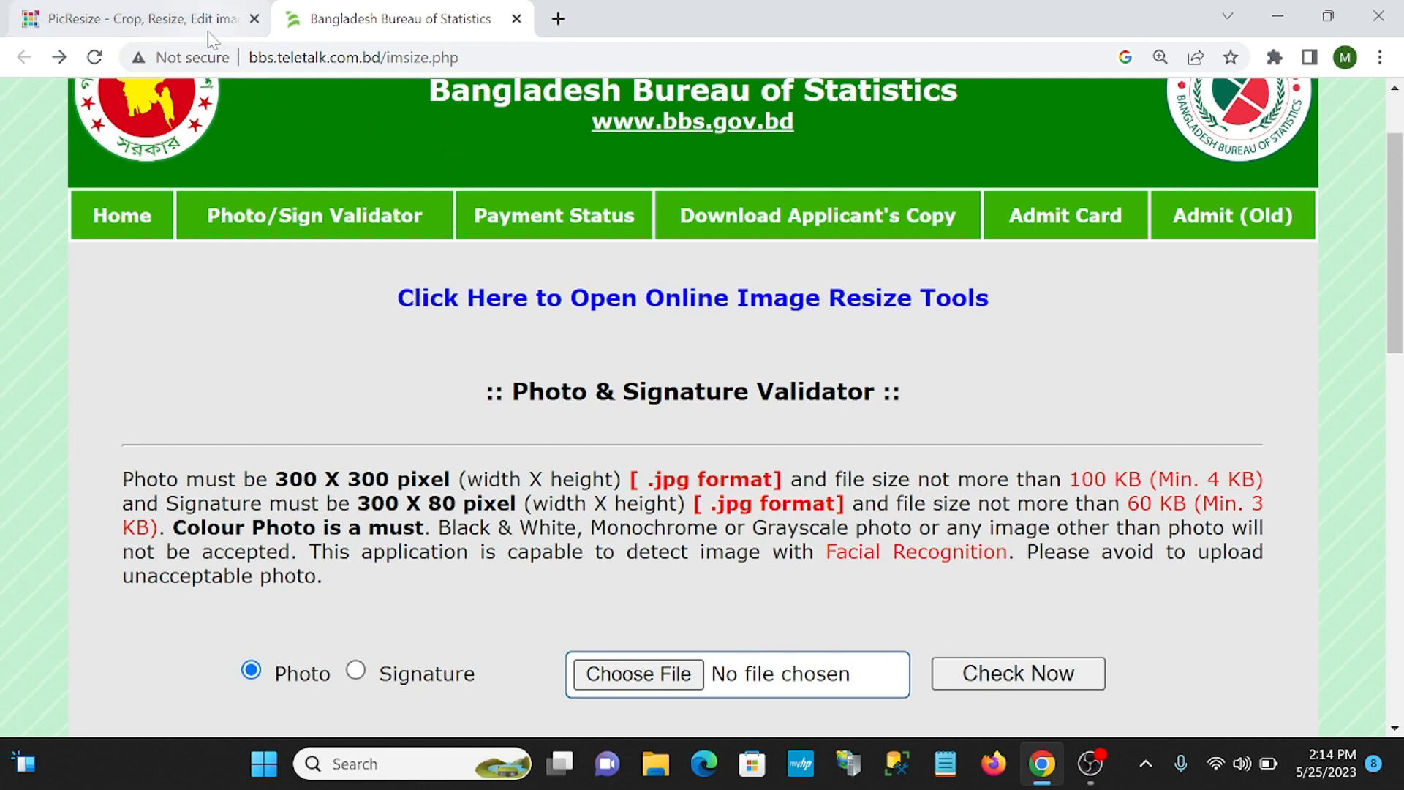
{"action": "left_click", "coordinate": [146, 18]}
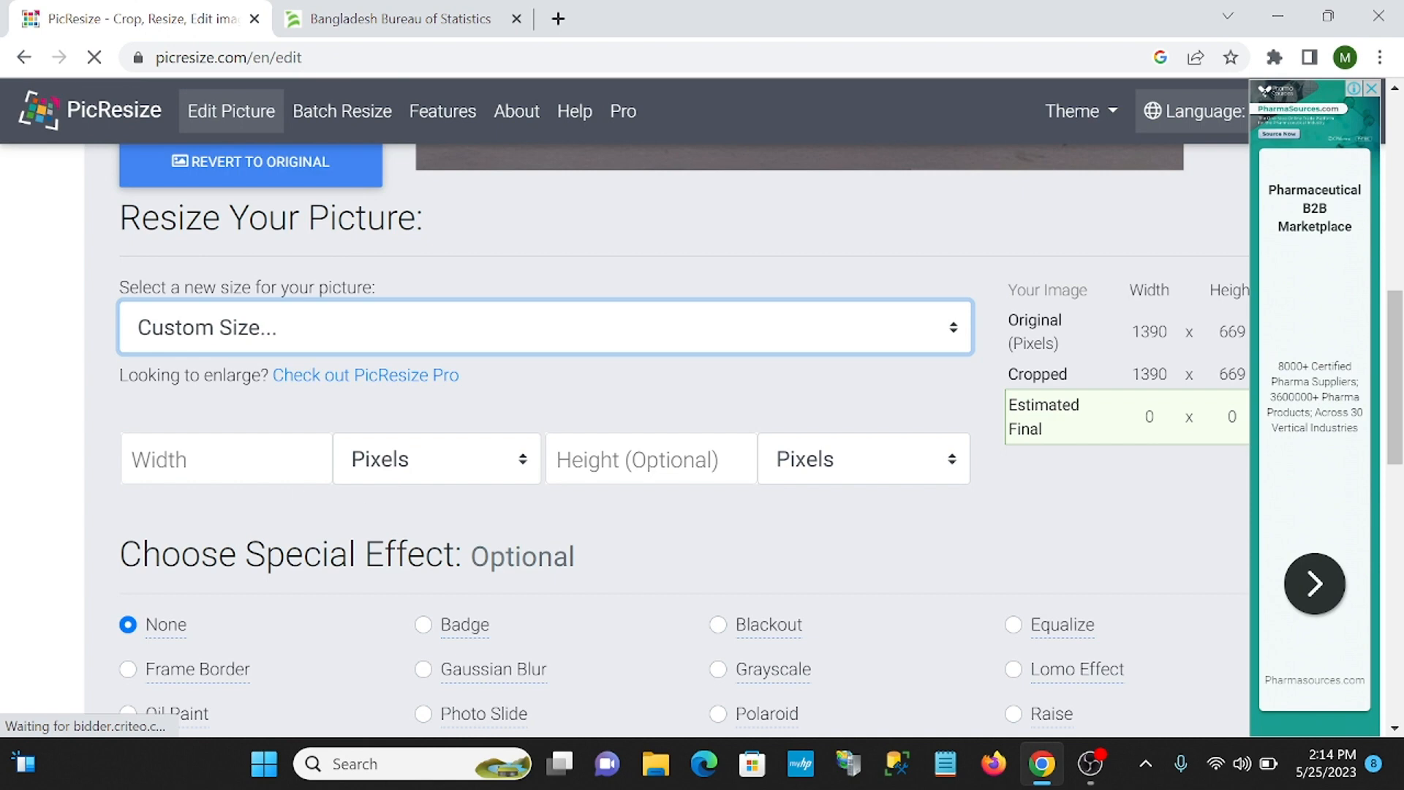
{"action": "left_click", "coordinate": [226, 460]}
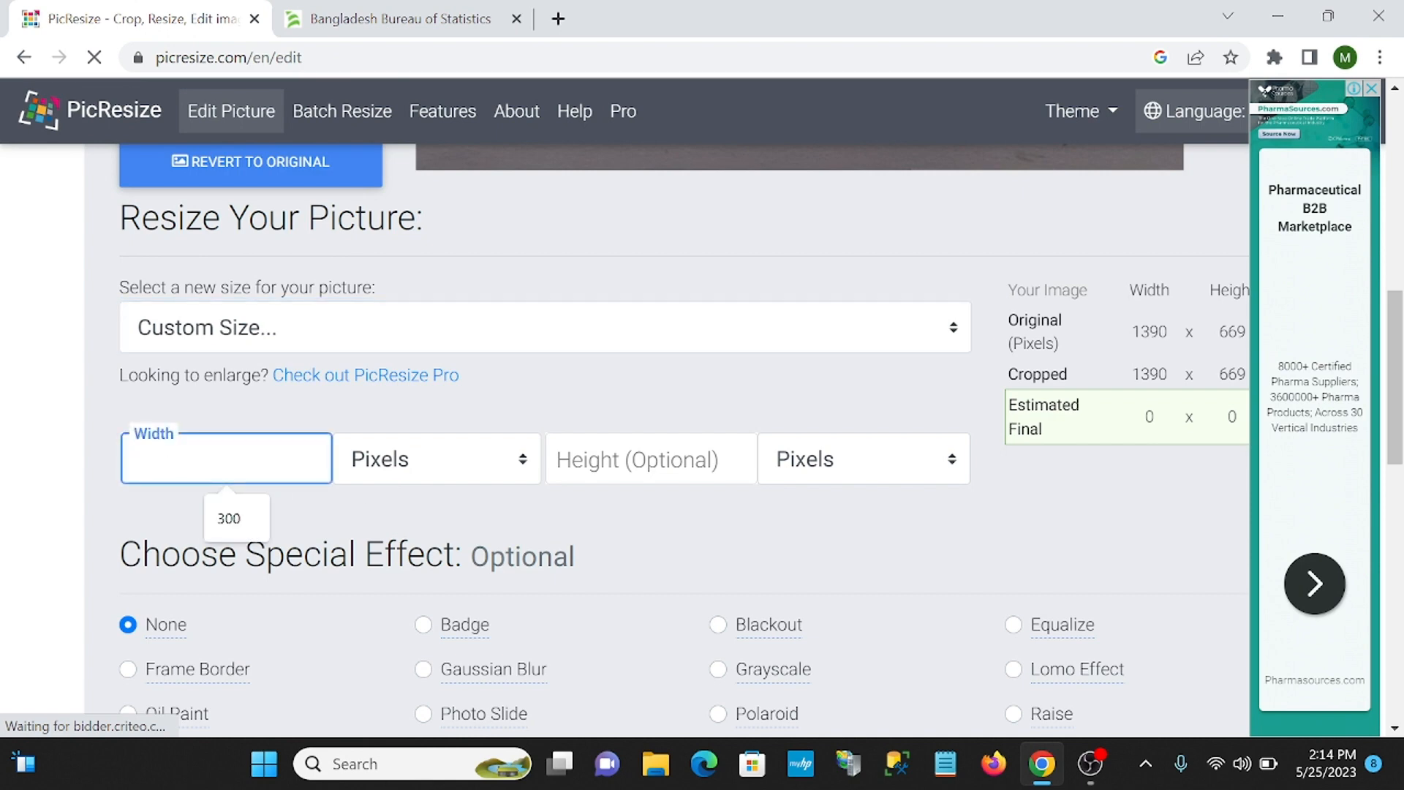
{"action": "type", "text": "300"}
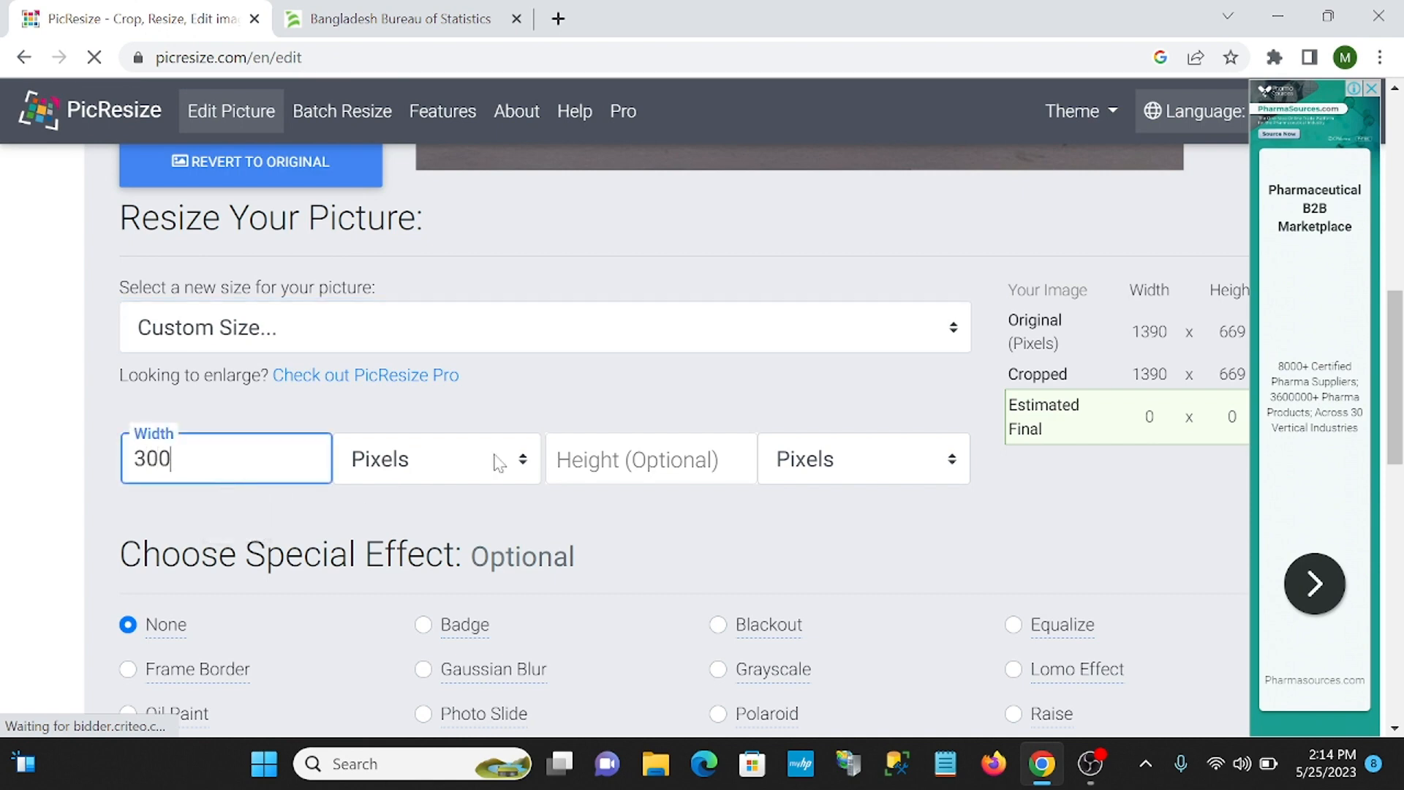
Recheck the signature dimensions on the validator page, and set the custom height to 80 pixels.
{"action": "left_click", "coordinate": [815, 468]}
{"action": "left_click", "coordinate": [413, 9]}
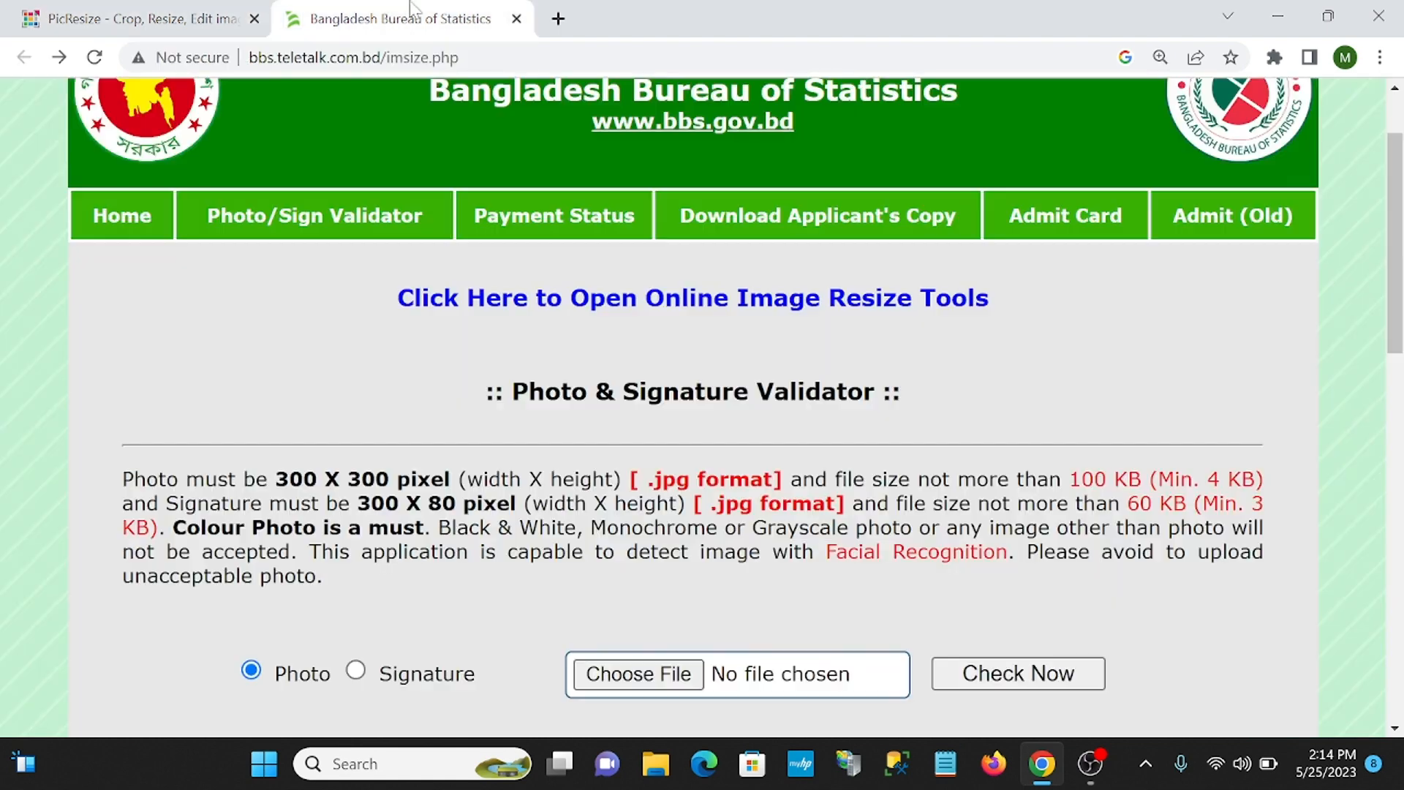
{"action": "left_click", "coordinate": [147, 19]}
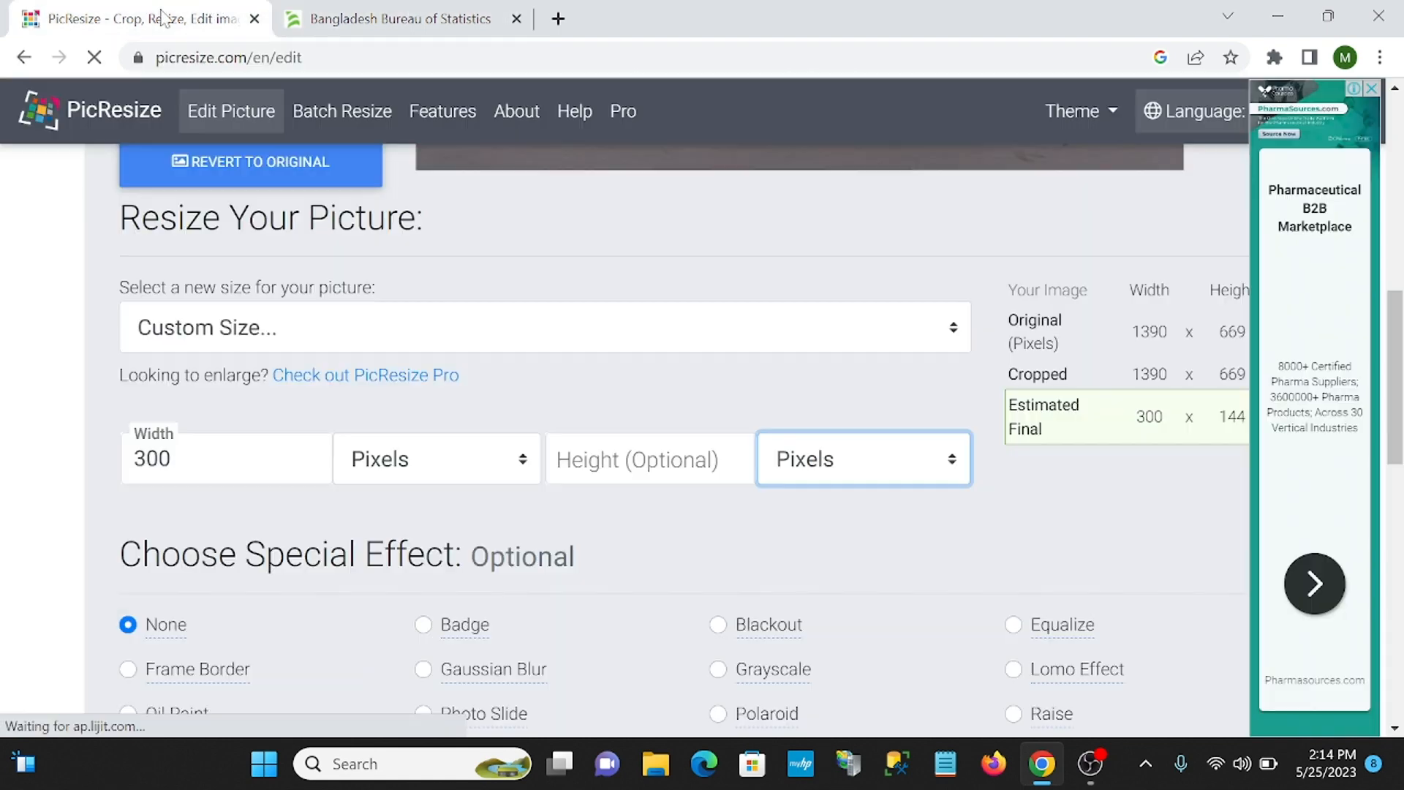
{"action": "left_click", "coordinate": [800, 459]}
{"action": "left_click", "coordinate": [799, 468]}
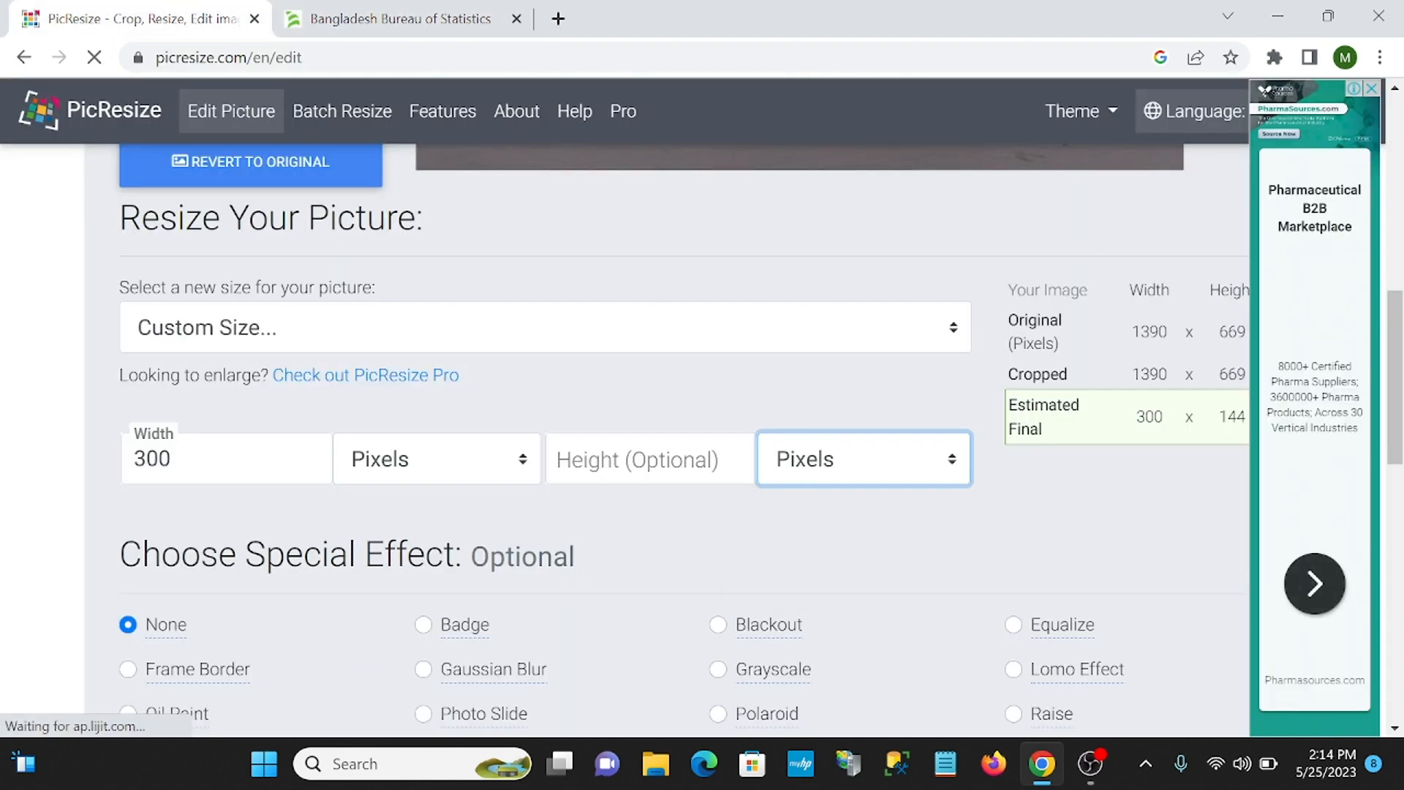
{"action": "left_click", "coordinate": [596, 460]}
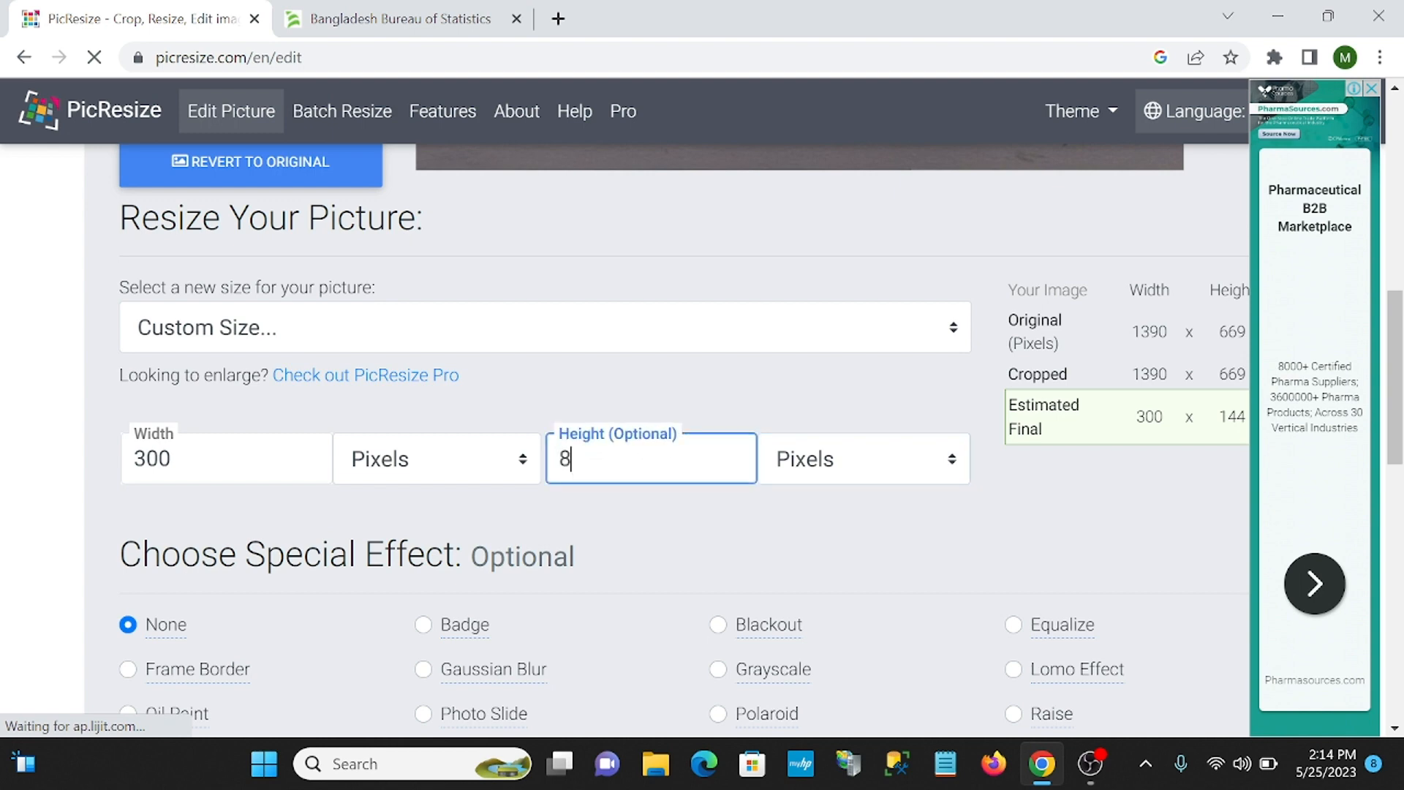
{"action": "left_click", "coordinate": [936, 508]}
Check the signature size limit on the validator page, and resize the picture as JPG with a maximum file size of 60 kilobytes.
{"action": "scroll", "coordinate": [683, 501], "scroll_direction": "down", "scroll_amount": 6}
{"action": "scroll", "coordinate": [387, 516], "scroll_direction": "down", "scroll_amount": 2}
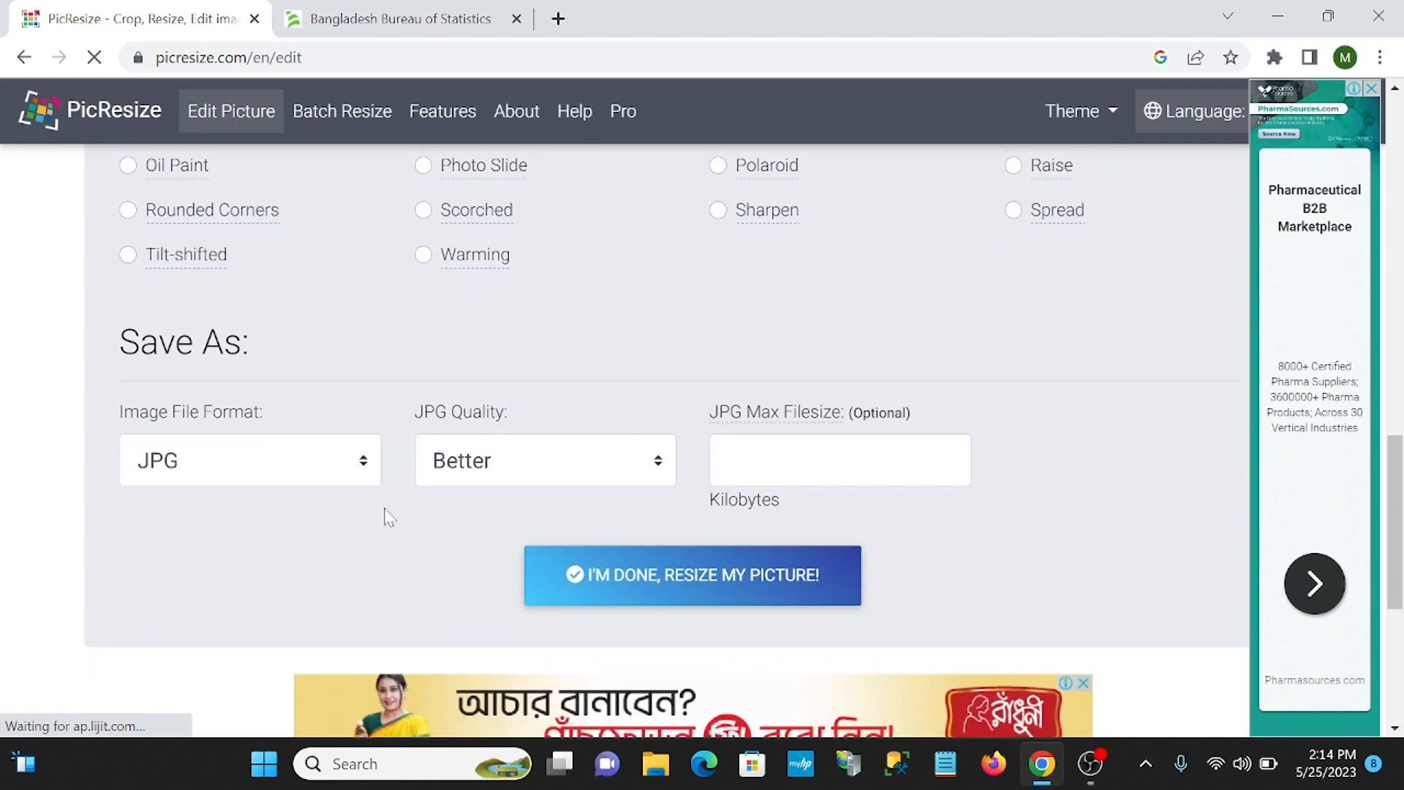
{"action": "left_click", "coordinate": [355, 479]}
{"action": "left_click", "coordinate": [356, 476]}
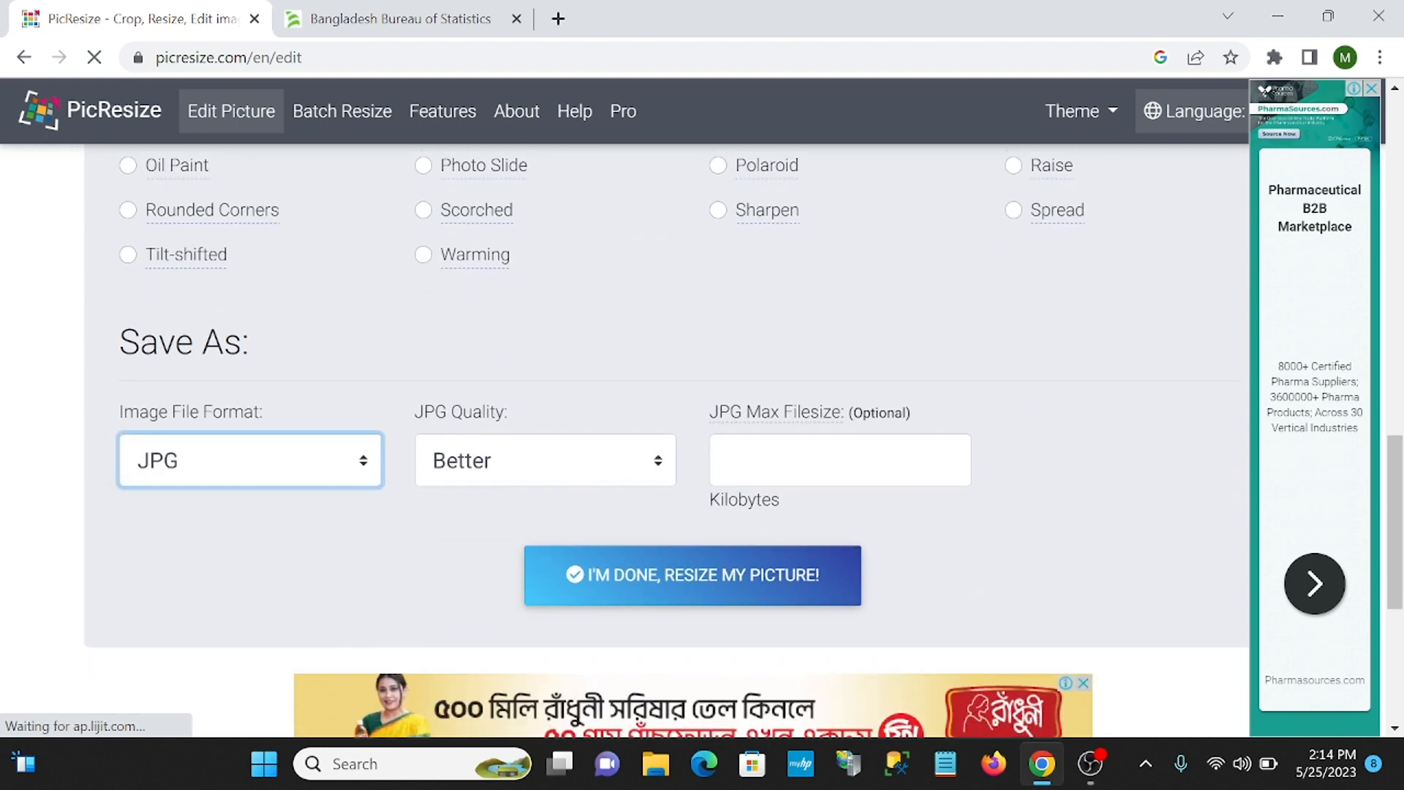
{"action": "left_click", "coordinate": [728, 460]}
{"action": "left_click", "coordinate": [374, 17]}
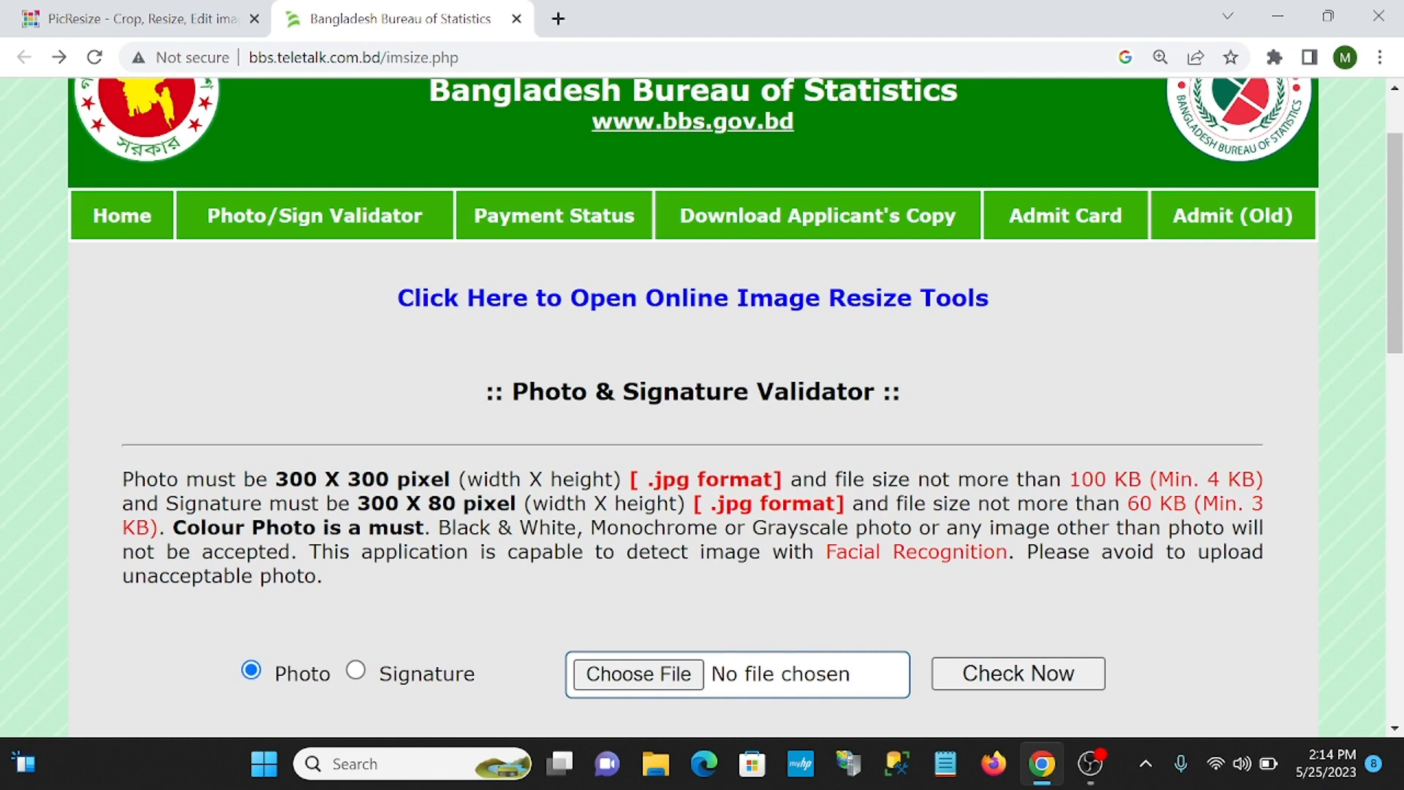
{"action": "left_click", "coordinate": [139, 18]}
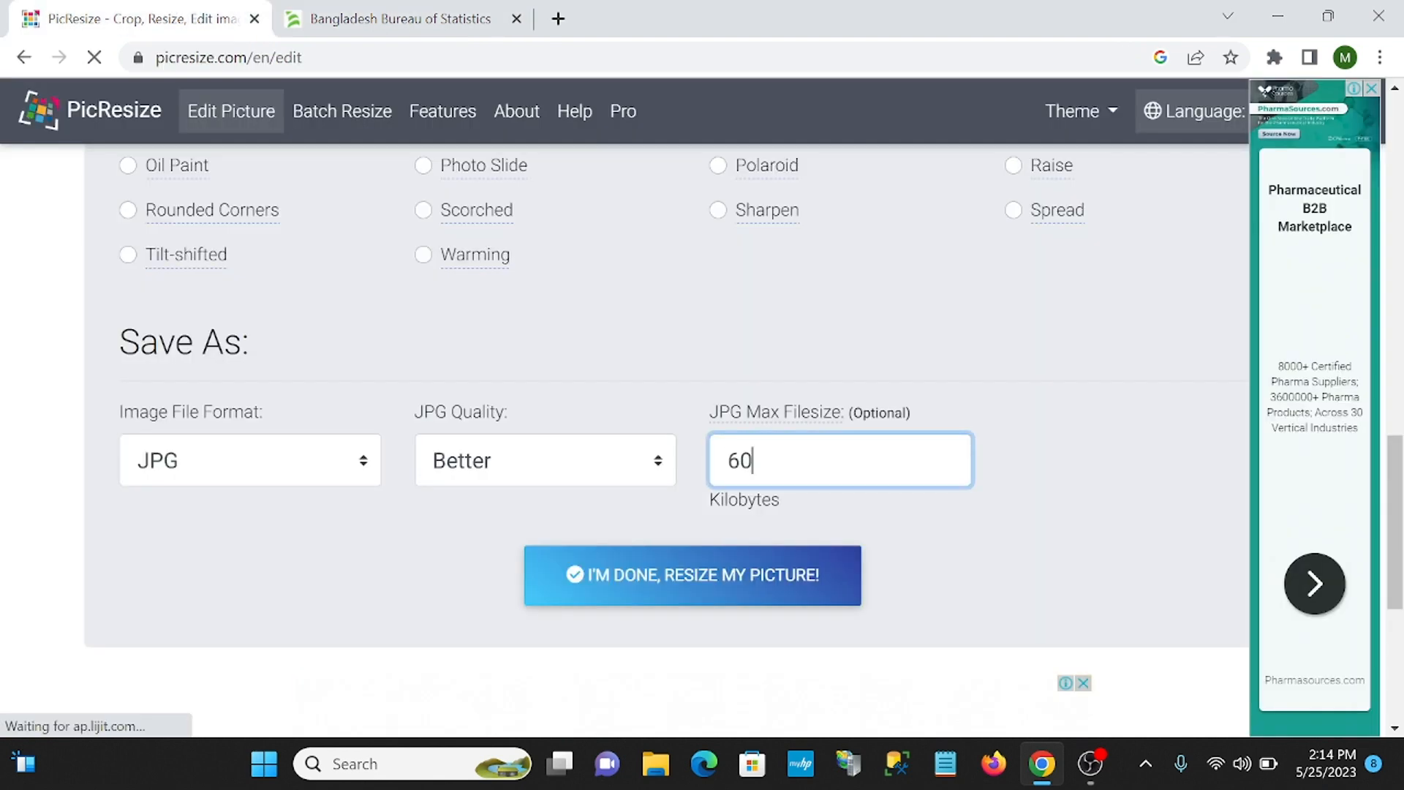
{"action": "left_click", "coordinate": [654, 585]}
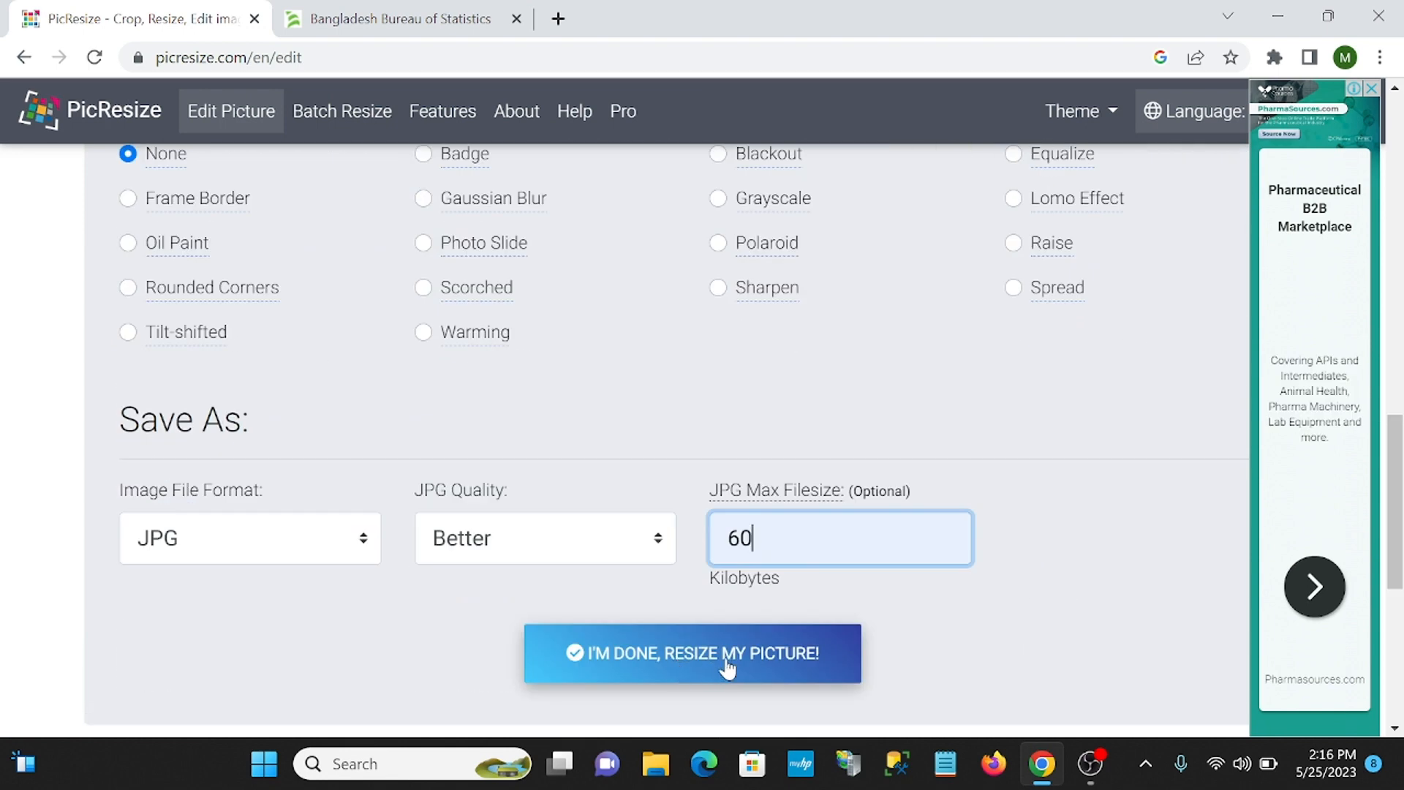
{"action": "left_click", "coordinate": [726, 668]}
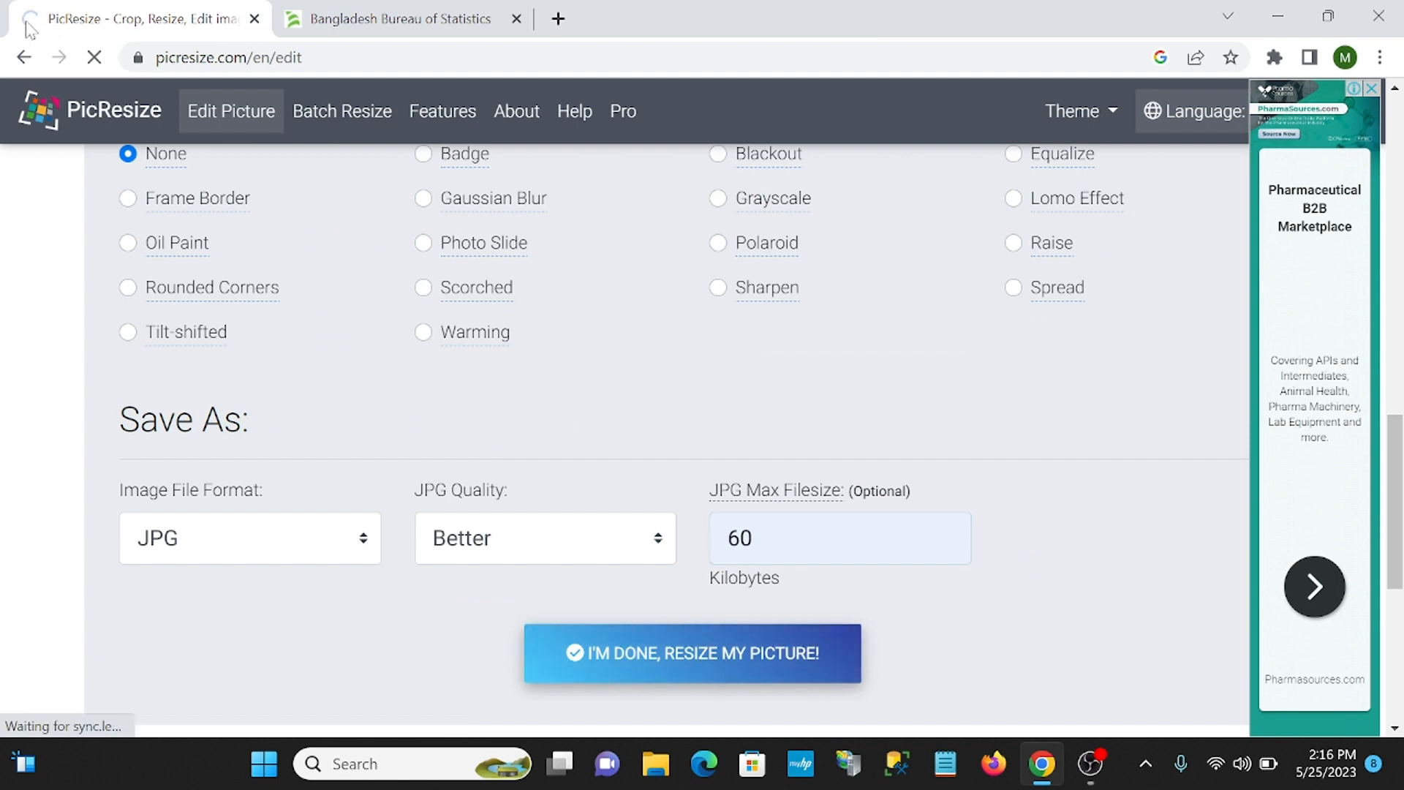
Open the resized signature's preview from the results page and check it in the enlarged pop-up window.
{"action": "scroll", "coordinate": [538, 424], "scroll_direction": "up", "scroll_amount": 5}
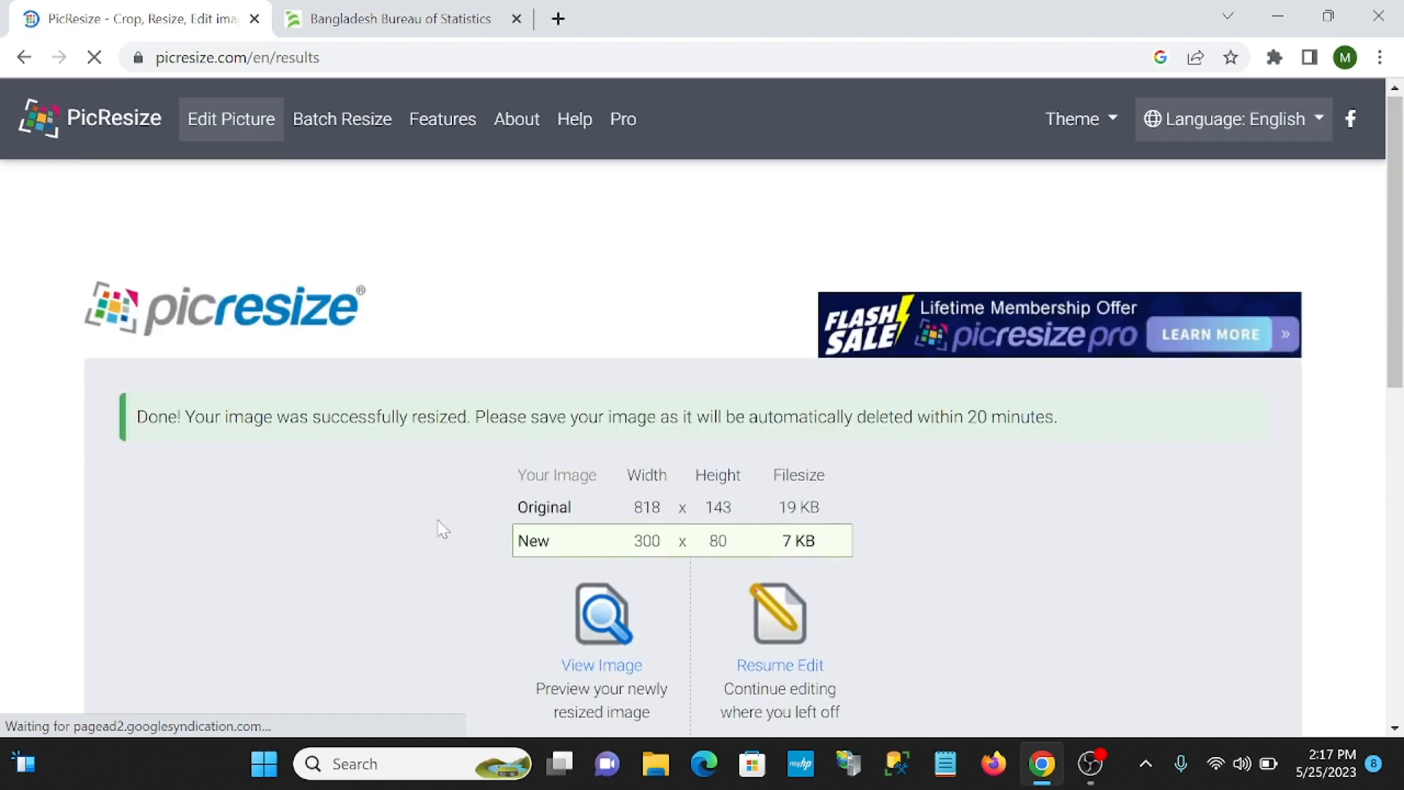
{"action": "scroll", "coordinate": [439, 527], "scroll_direction": "down", "scroll_amount": 2}
{"action": "left_click", "coordinate": [594, 512]}
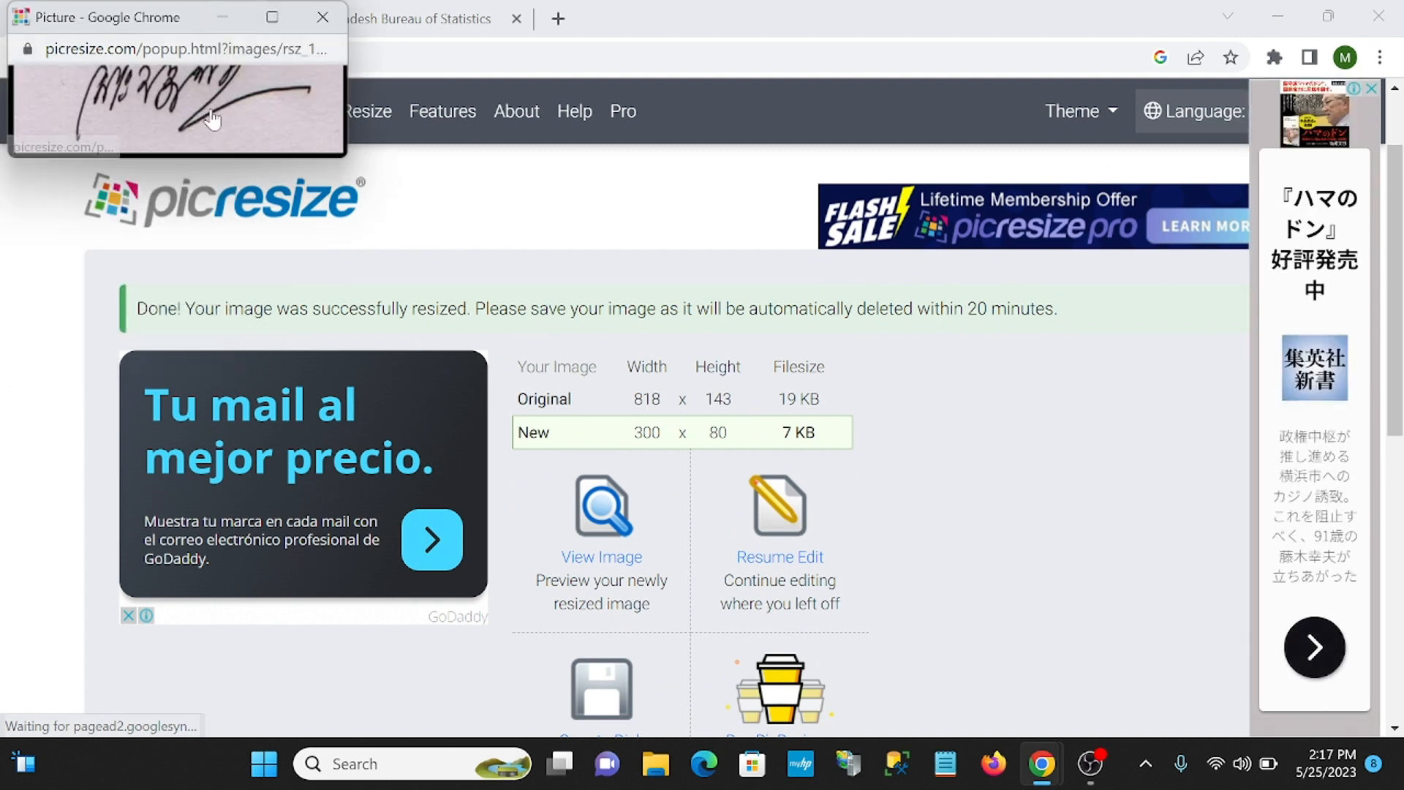
{"action": "left_click", "coordinate": [277, 15]}
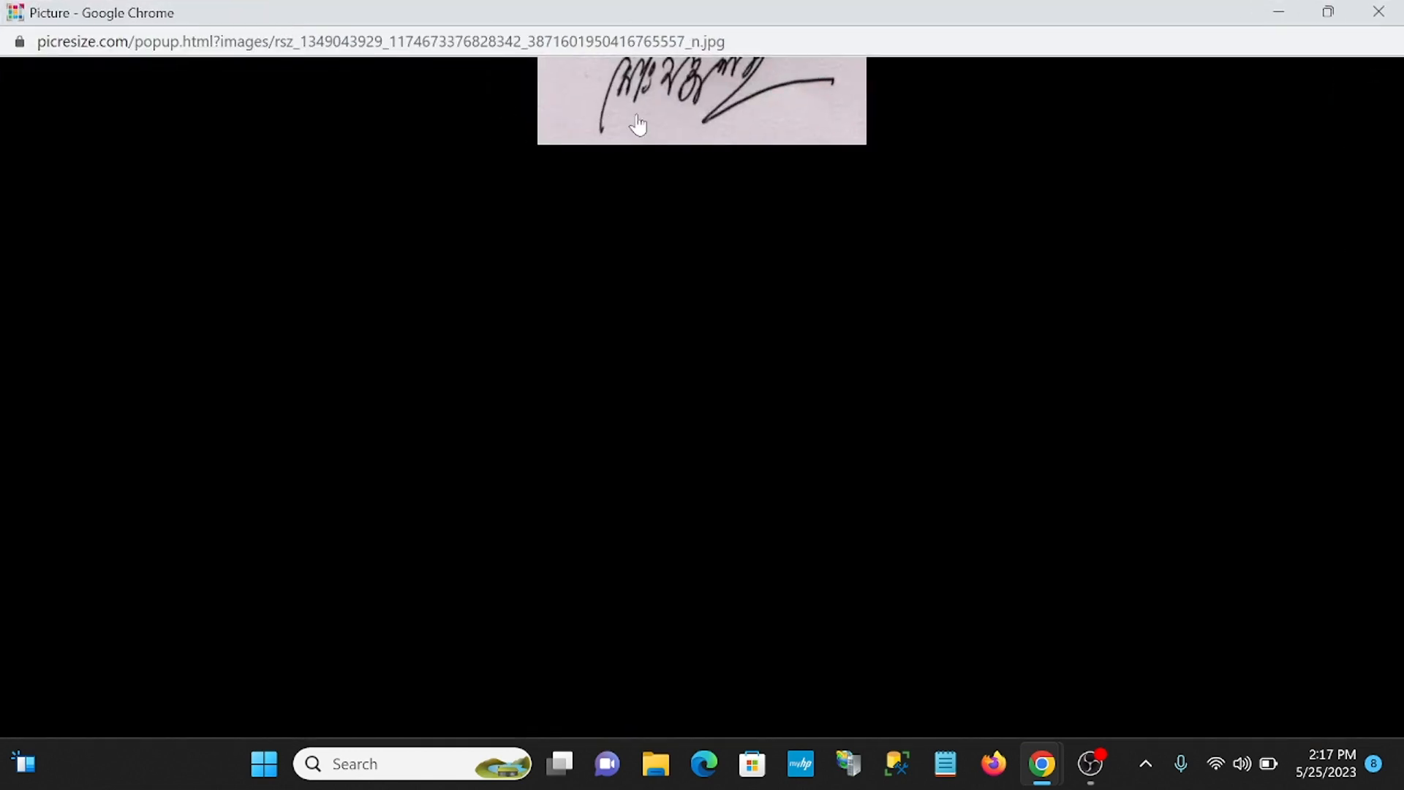
{"action": "left_click", "coordinate": [1333, 10]}
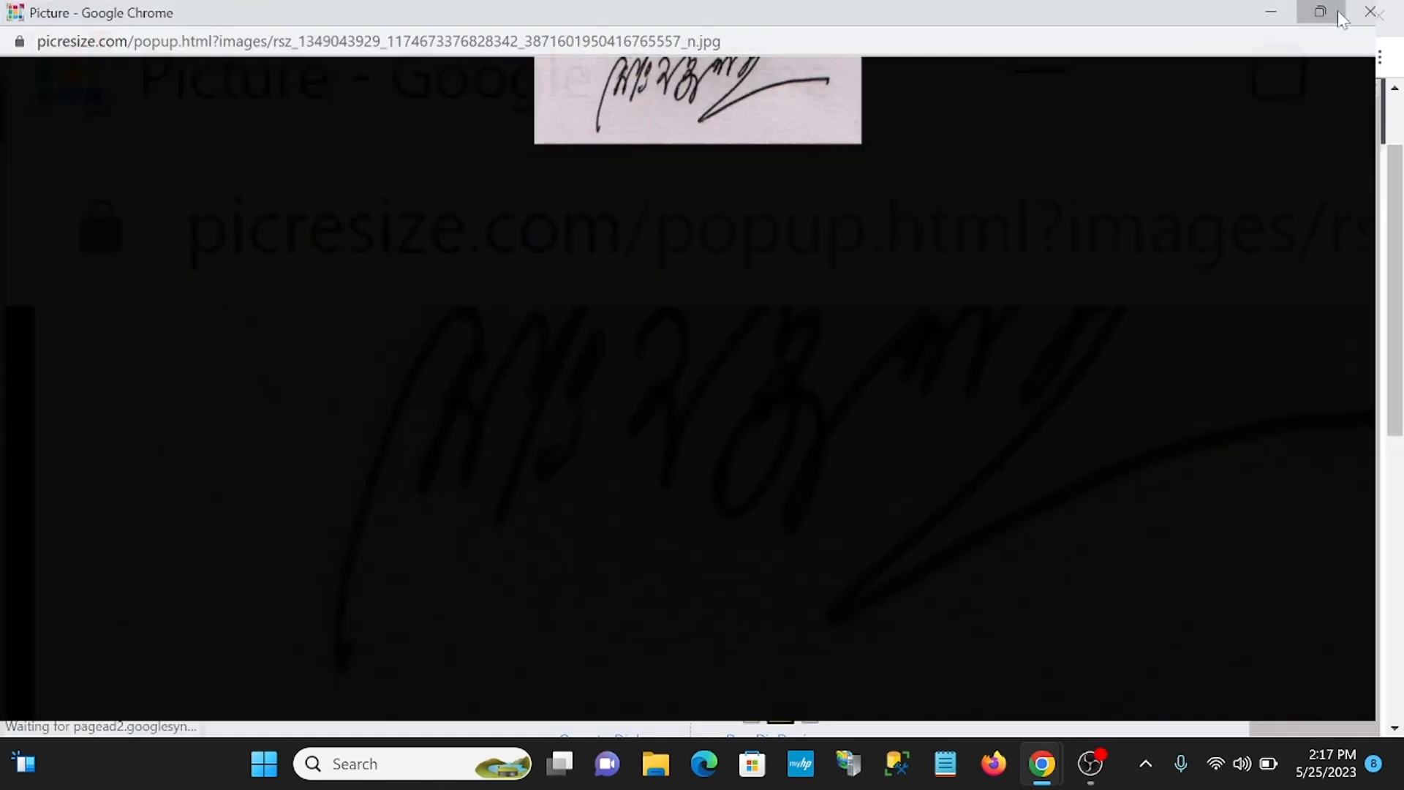
Save the previewed signature to the Desktop as a JPEG image under the suggested file name, and close the preview window.
{"action": "right_click", "coordinate": [192, 115]}
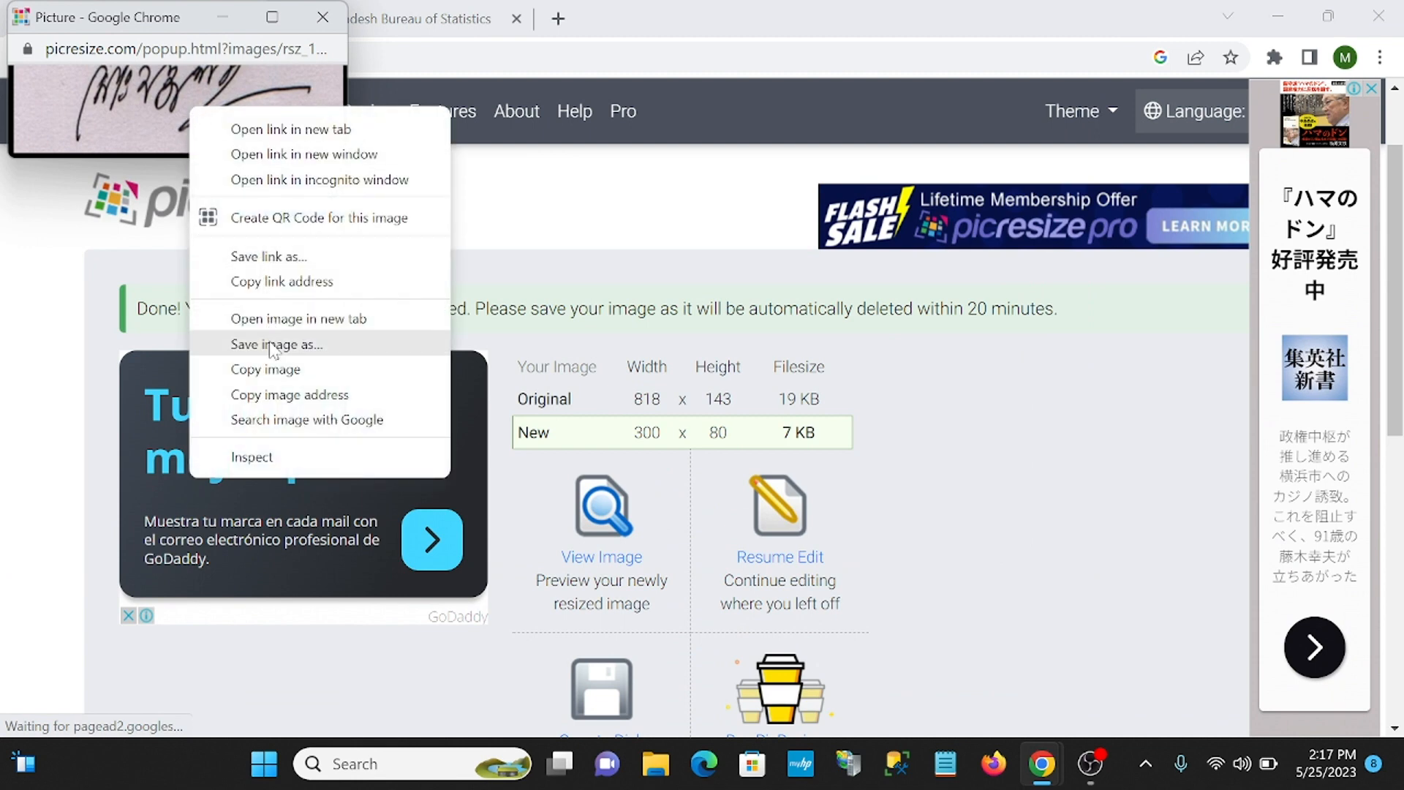
{"action": "left_click", "coordinate": [282, 15]}
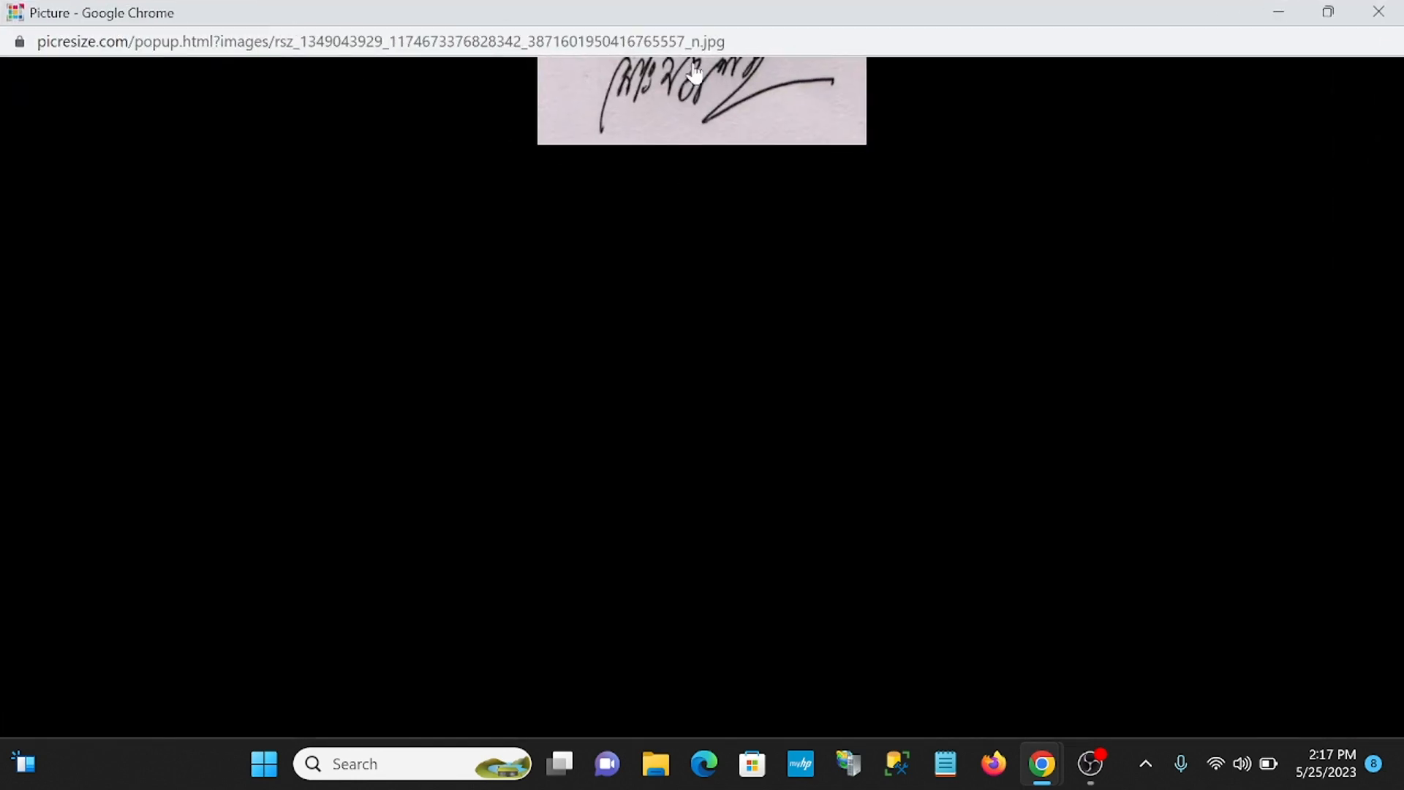
{"action": "right_click", "coordinate": [687, 93]}
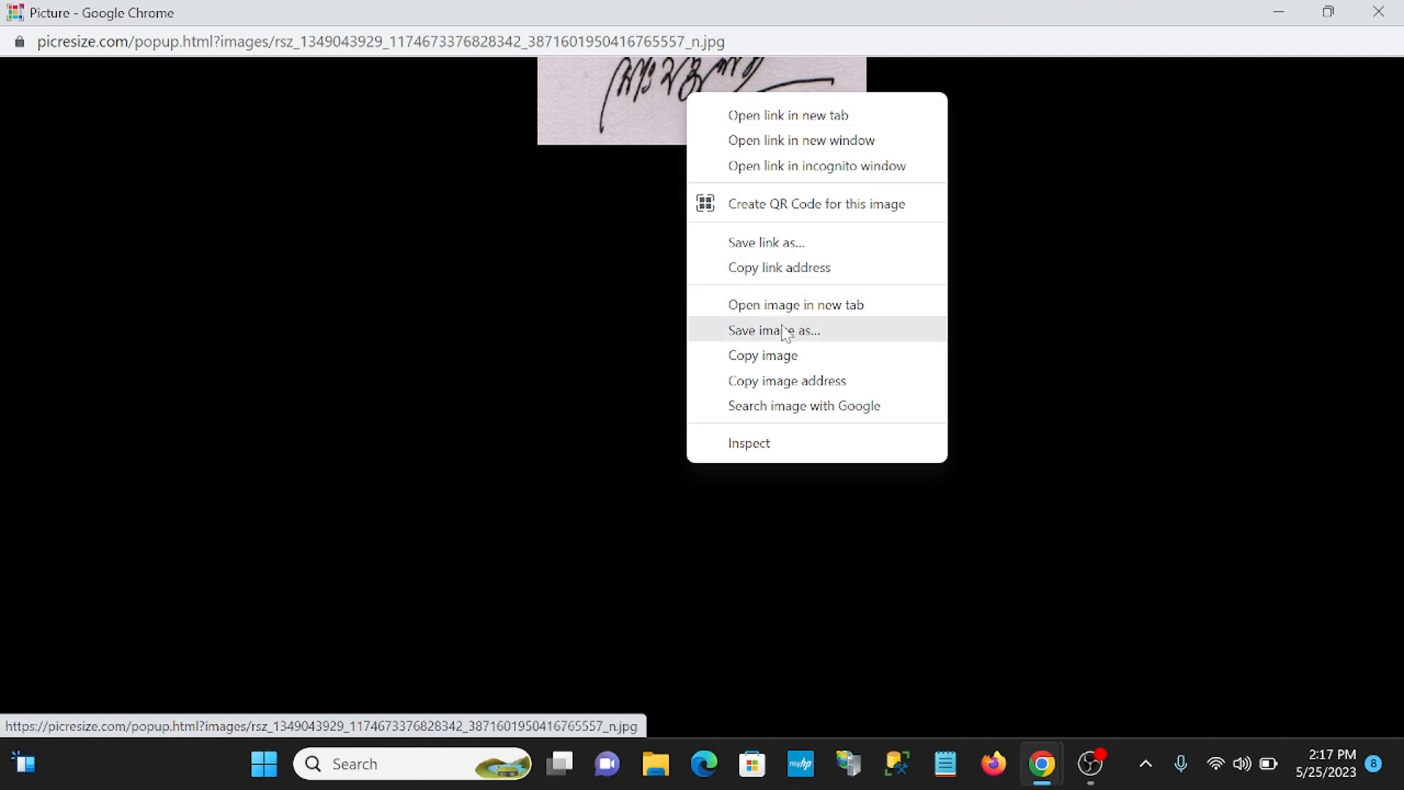
{"action": "left_click", "coordinate": [783, 331]}
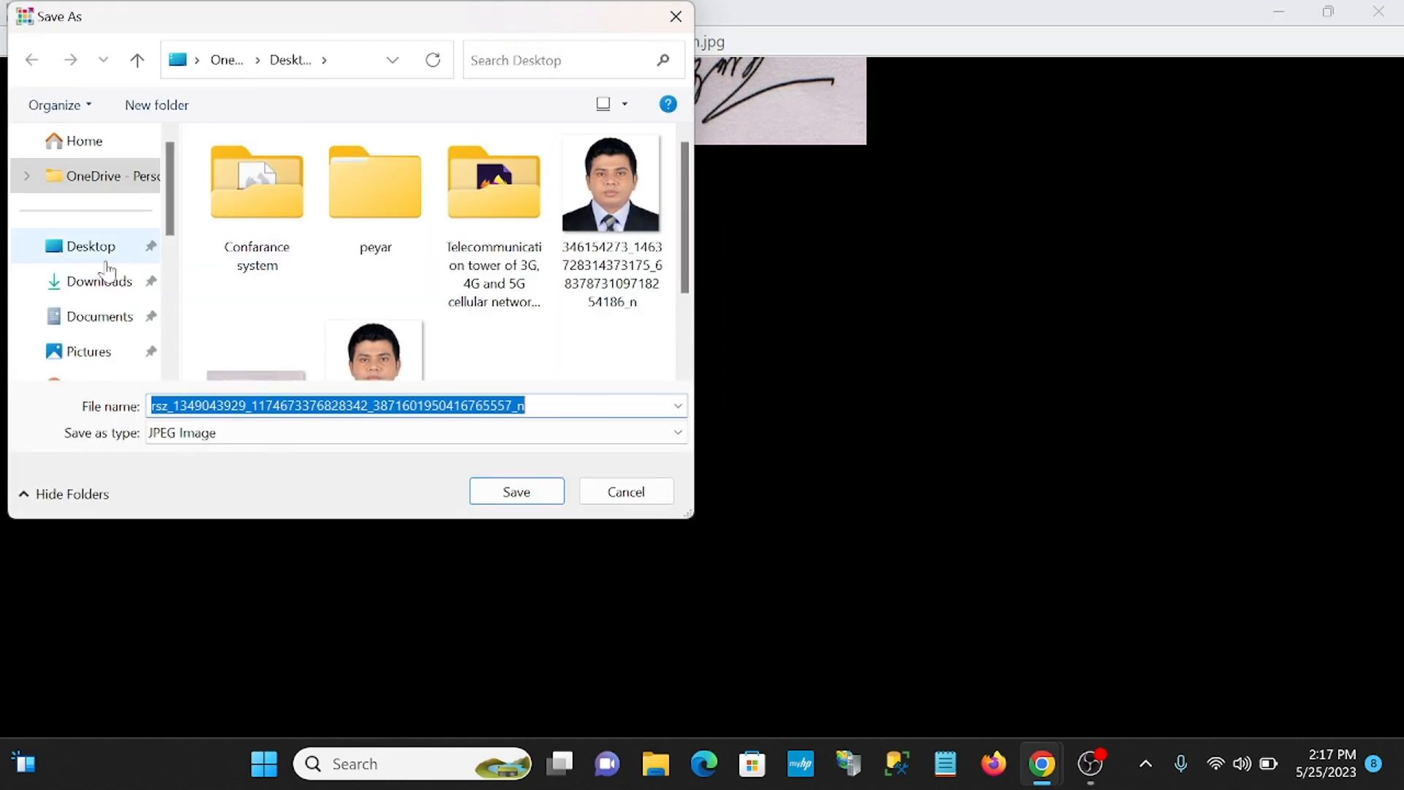
{"action": "left_click", "coordinate": [93, 249]}
{"action": "left_click", "coordinate": [517, 491]}
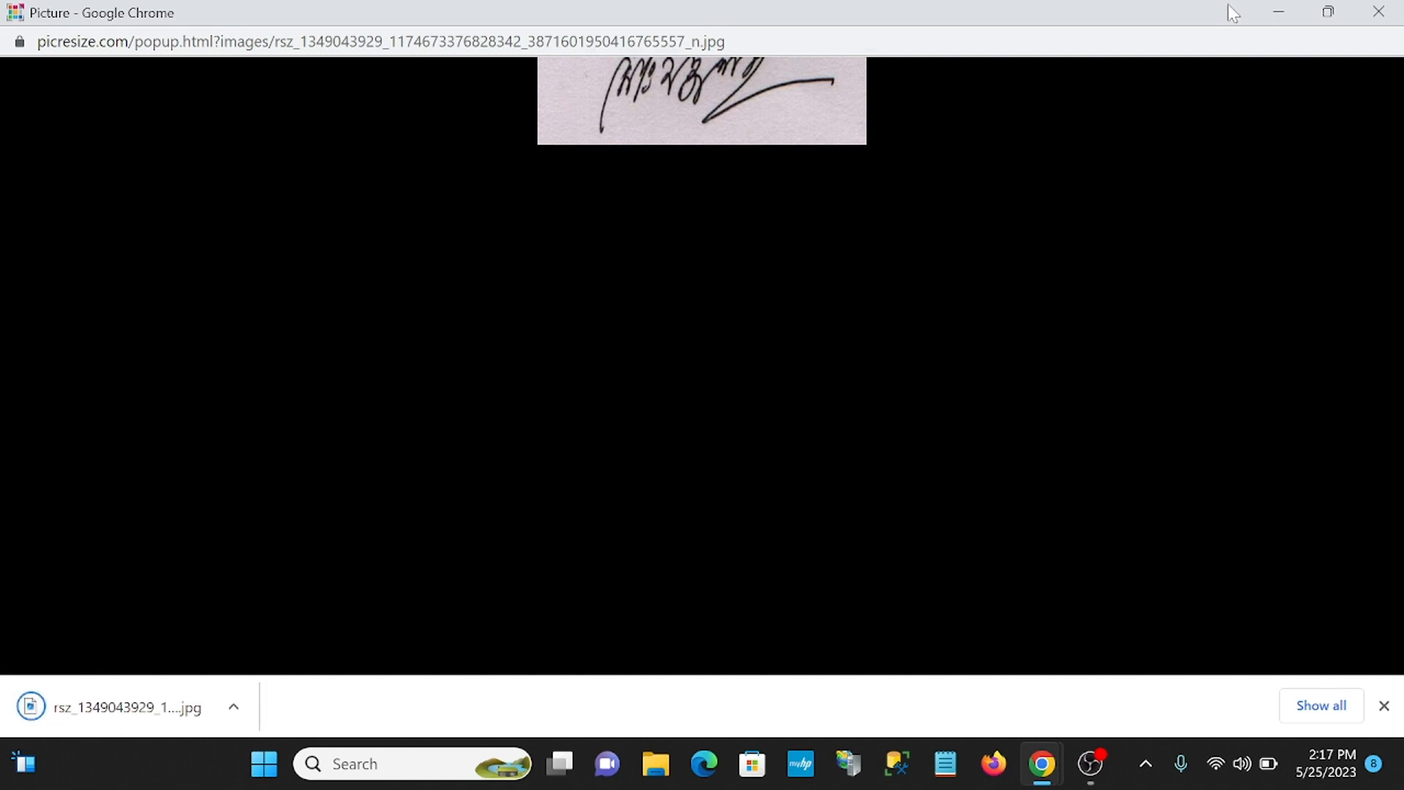
{"action": "left_click", "coordinate": [1379, 12]}
Show the desktop and move the newly saved signature file directly beneath the resized portrait.
{"action": "left_click", "coordinate": [1280, 12]}
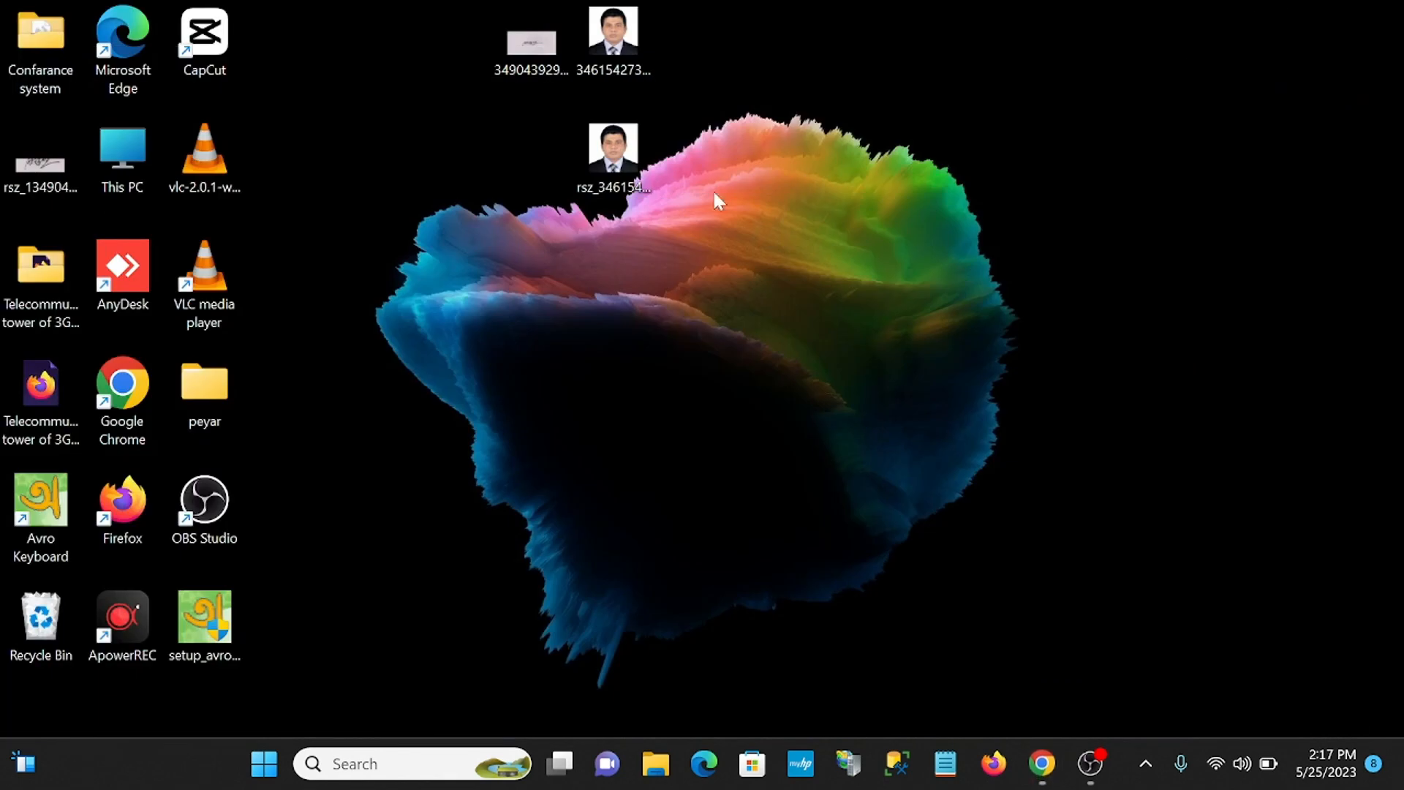
{"action": "left_click_drag", "start_coordinate": [40, 177], "coordinate": [657, 397]}
{"action": "left_click", "coordinate": [716, 388]}
{"action": "left_click_drag", "start_coordinate": [77, 163], "coordinate": [641, 304]}
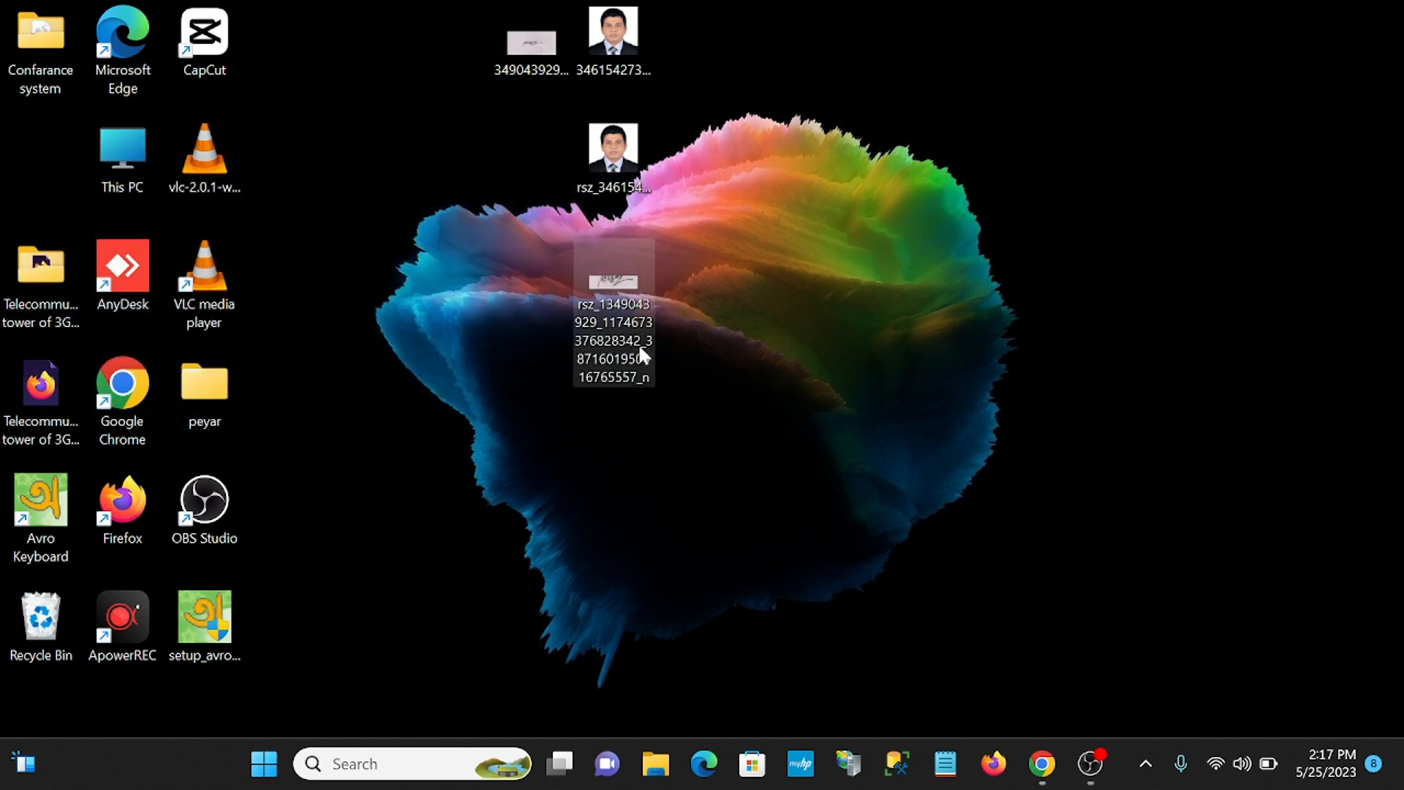
Open the saved signature file from the desktop, inspect how the crop looks up close, and close the viewer.
{"action": "double_click", "coordinate": [607, 284]}
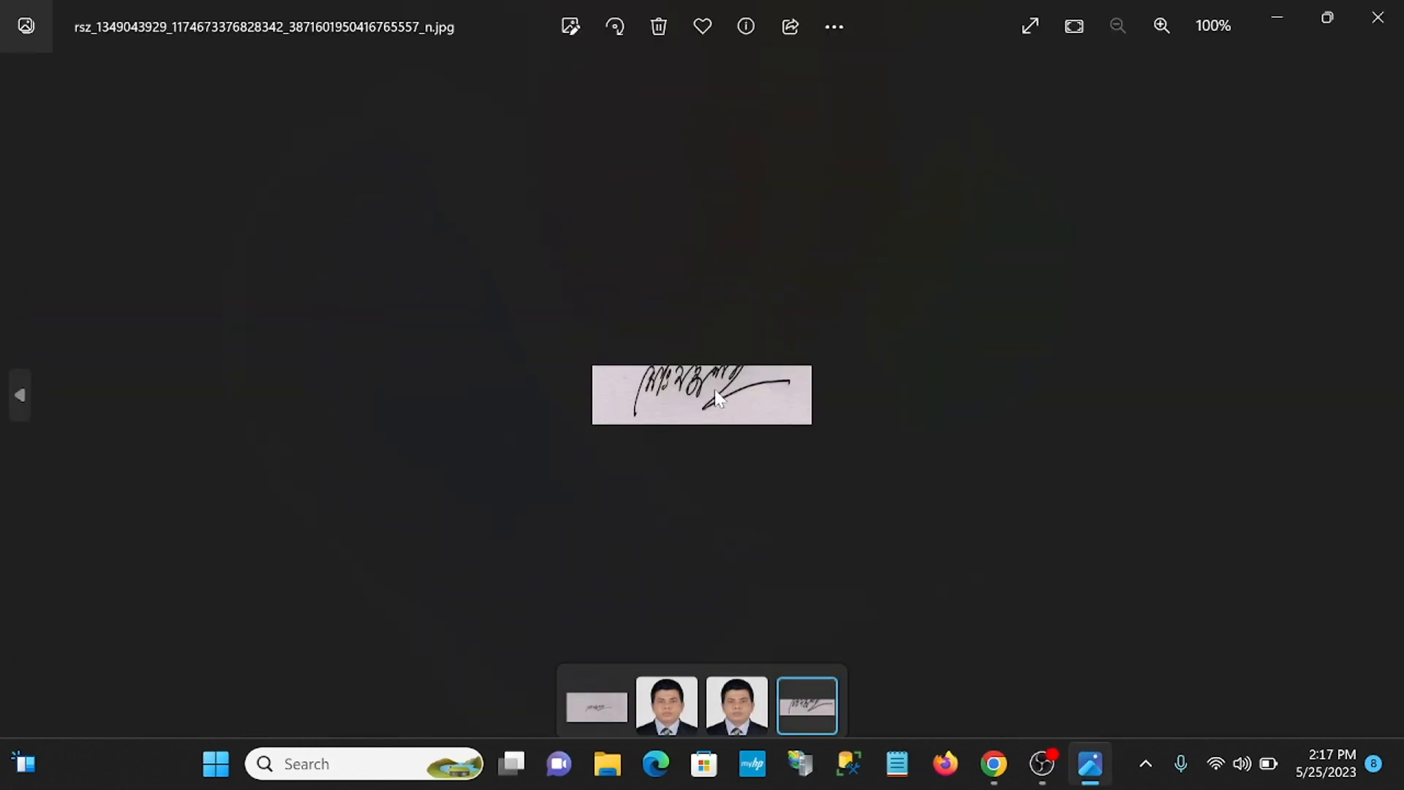
{"action": "scroll", "coordinate": [732, 417], "scroll_direction": "up", "scroll_amount": 2}
{"action": "scroll", "coordinate": [750, 384], "scroll_direction": "down", "scroll_amount": 1}
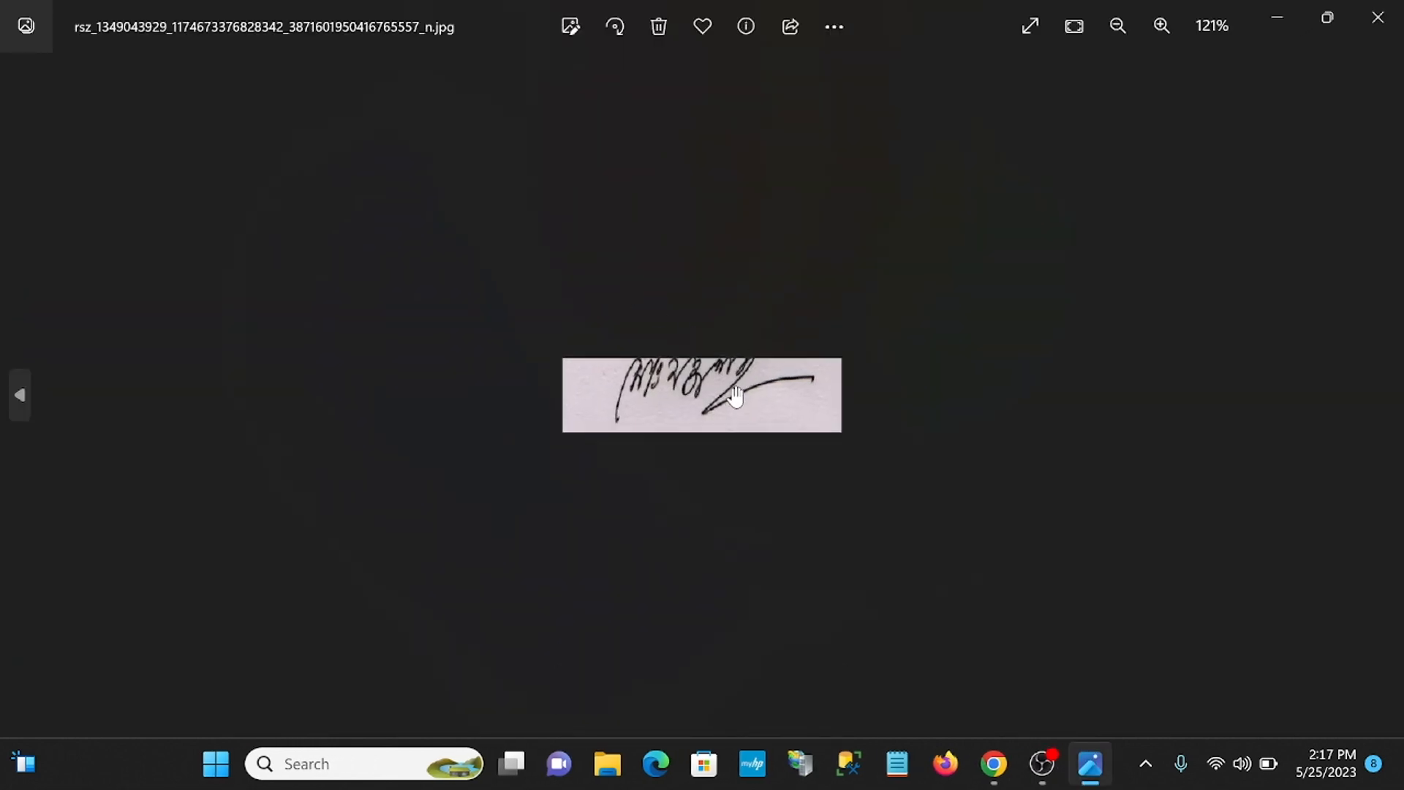
{"action": "left_click", "coordinate": [1379, 19]}
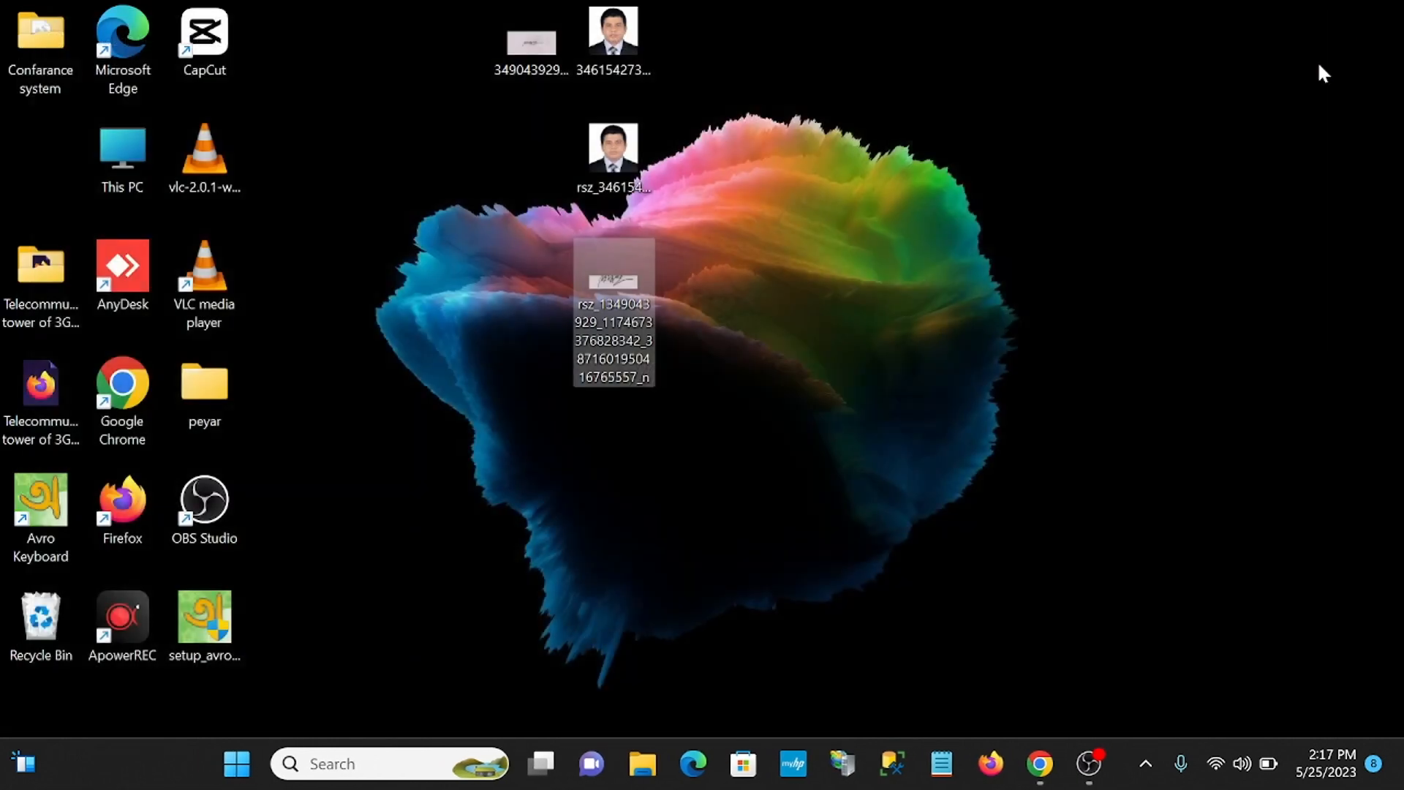
Switch back to Chrome and review the signature's dimensions and file size on the PicResize results page.
{"action": "left_click", "coordinate": [1043, 764]}
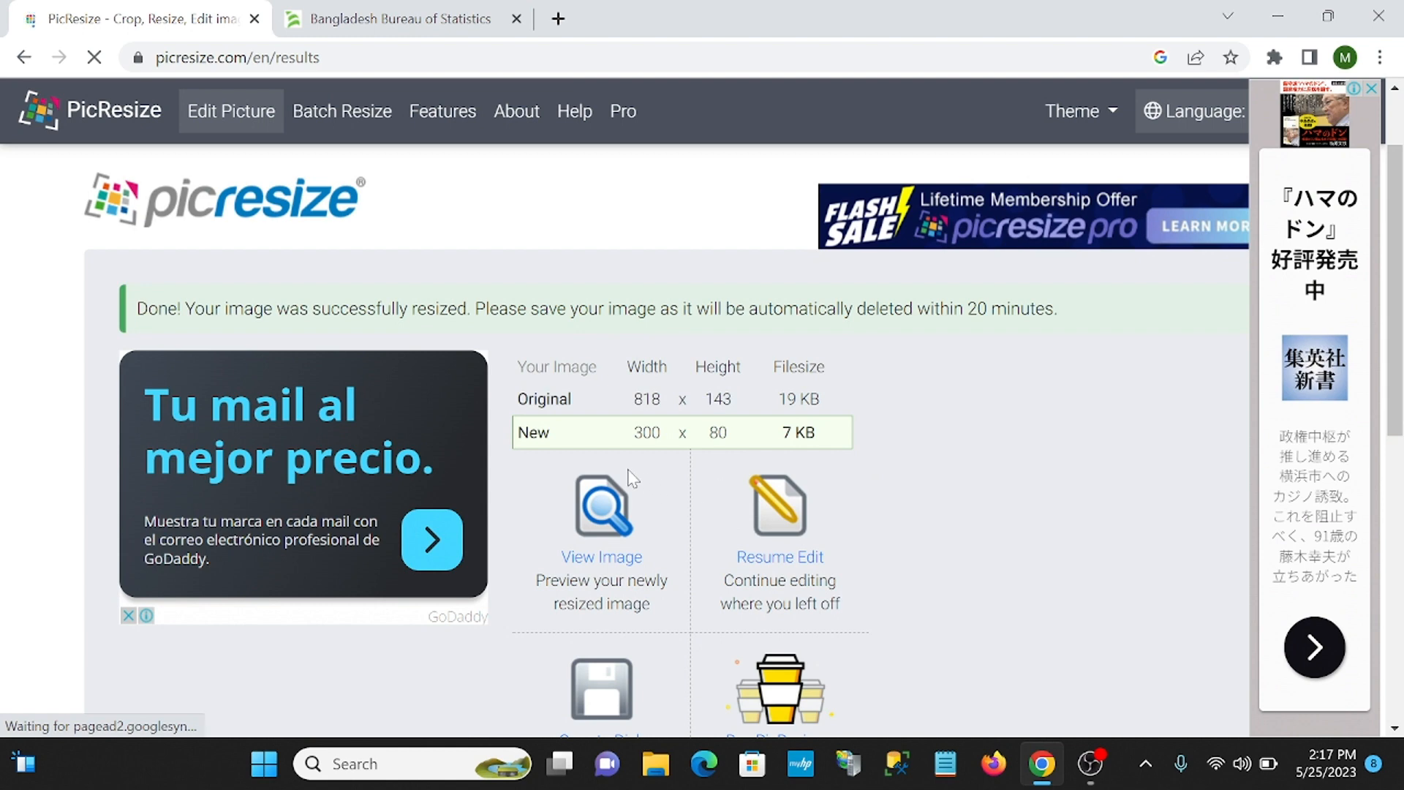
{"action": "scroll", "coordinate": [644, 483], "scroll_direction": "down", "scroll_amount": 3}
{"action": "scroll", "coordinate": [719, 482], "scroll_direction": "up", "scroll_amount": 5}
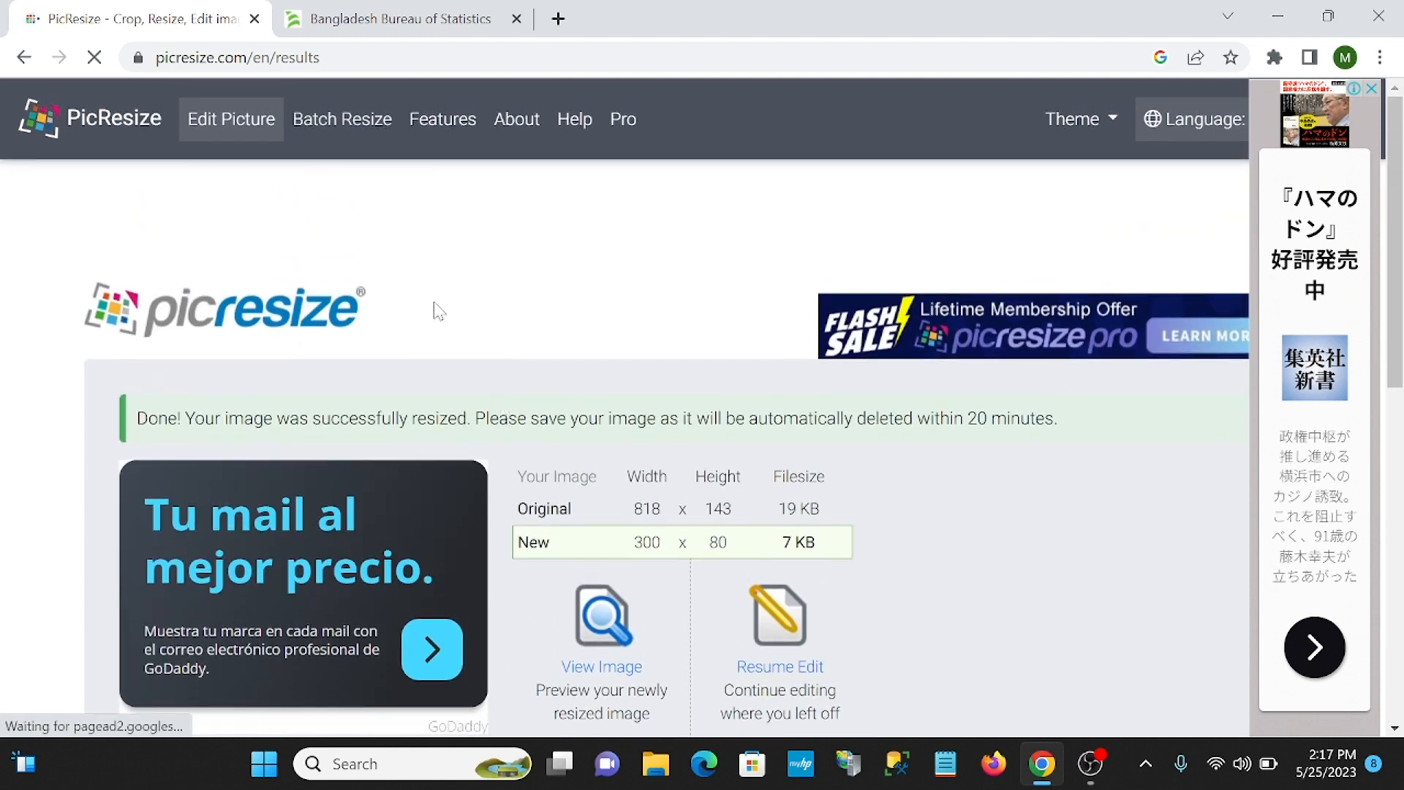
{"action": "scroll", "coordinate": [436, 311], "scroll_direction": "down", "scroll_amount": 4}
{"action": "scroll", "coordinate": [424, 242], "scroll_direction": "up", "scroll_amount": 4}
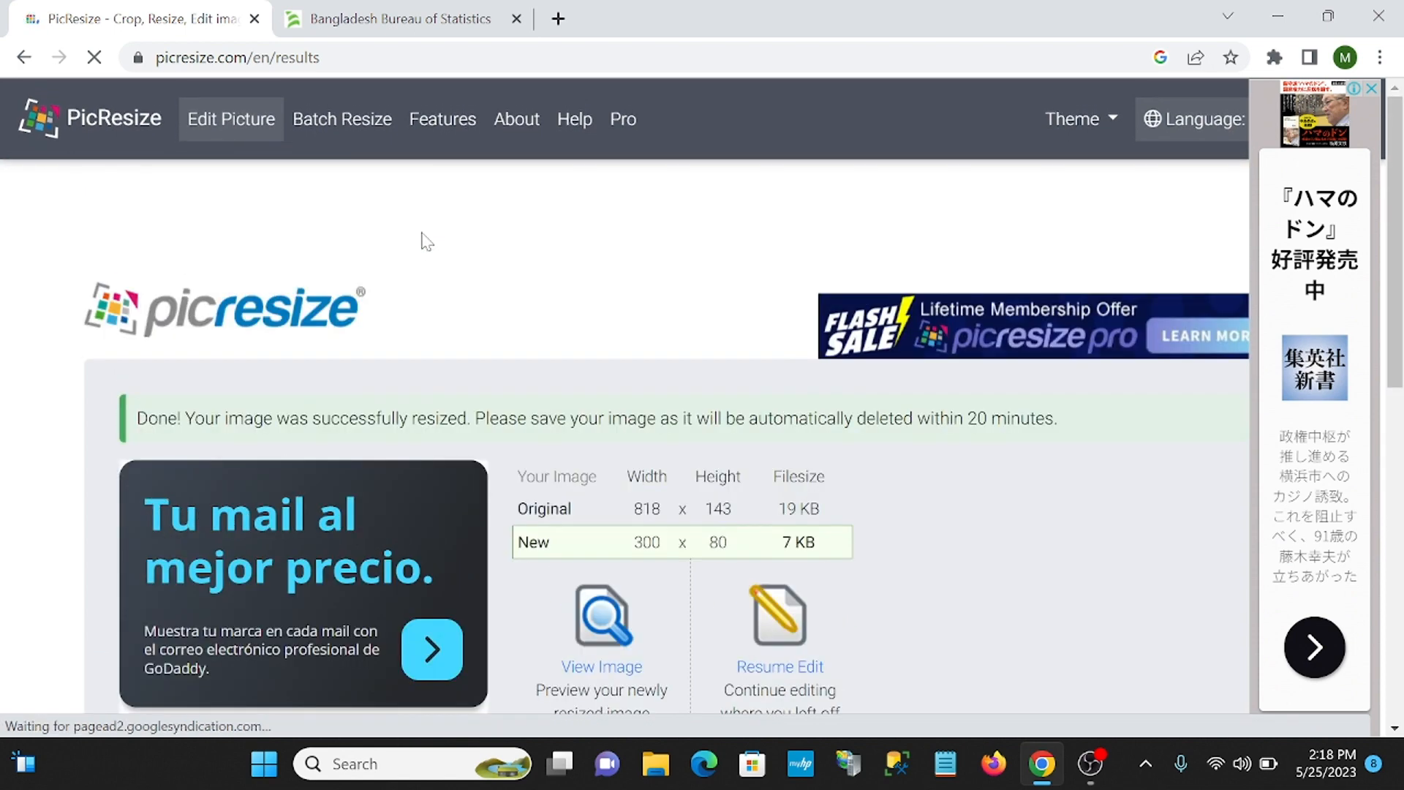